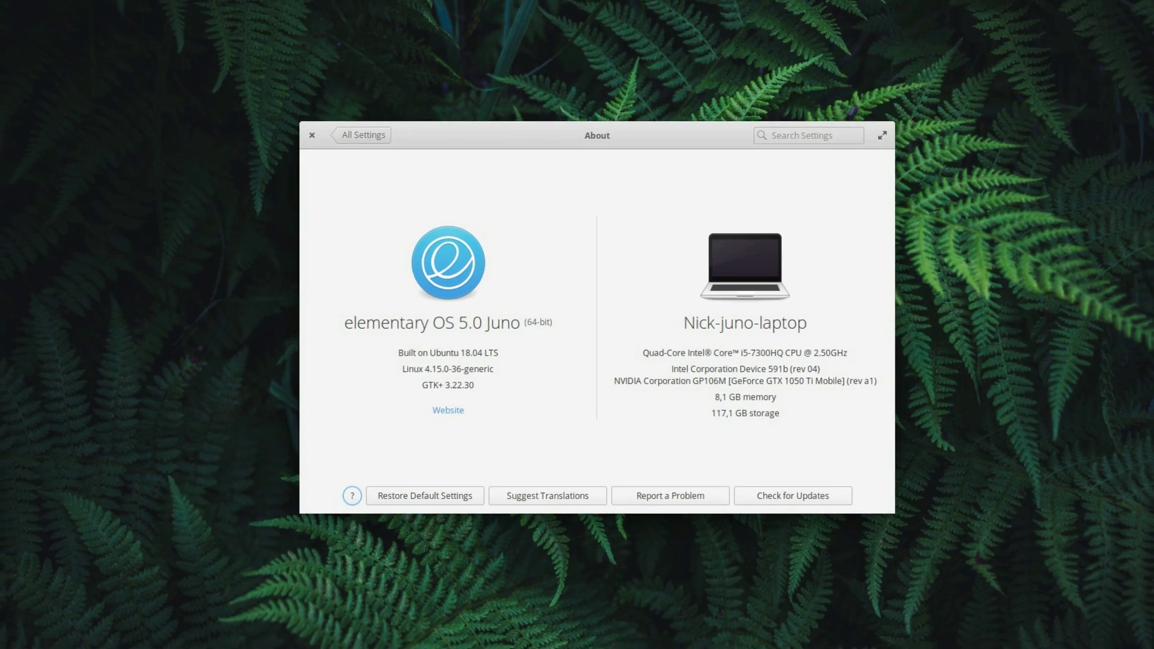
# Step: Browse the pages of installed apps in the Applications menu, then dismiss it
pyautogui.press('super')
pyautogui.scroll(-1, 81, 254)
pyautogui.scroll(1, 92, 247)
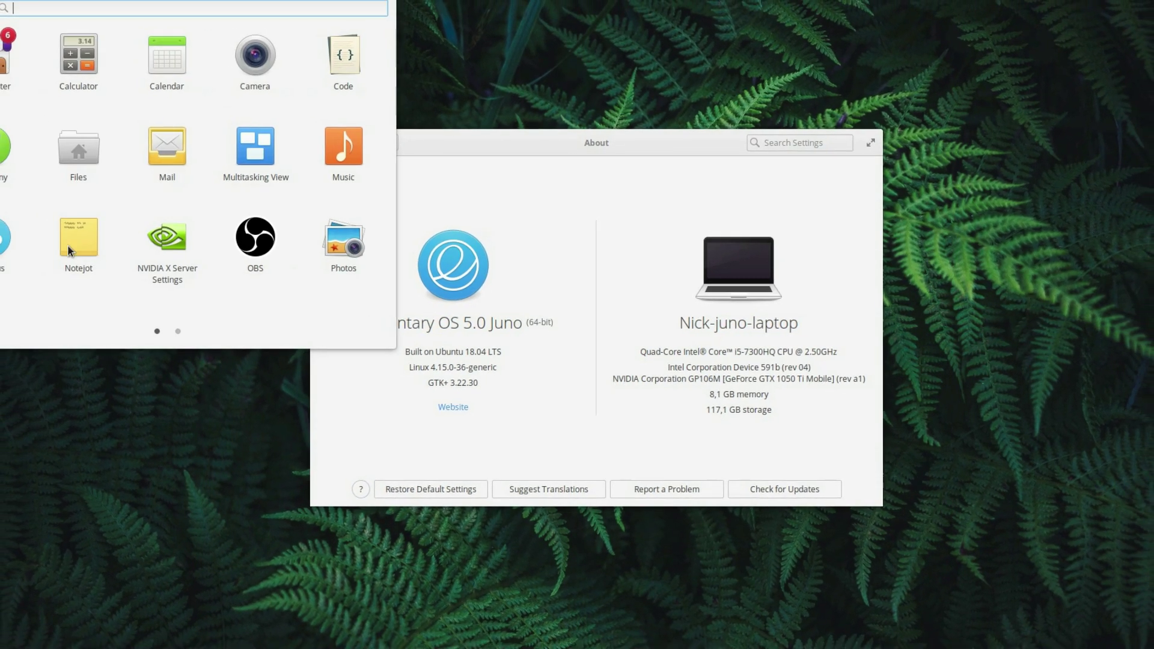
pyautogui.click(606, 159)
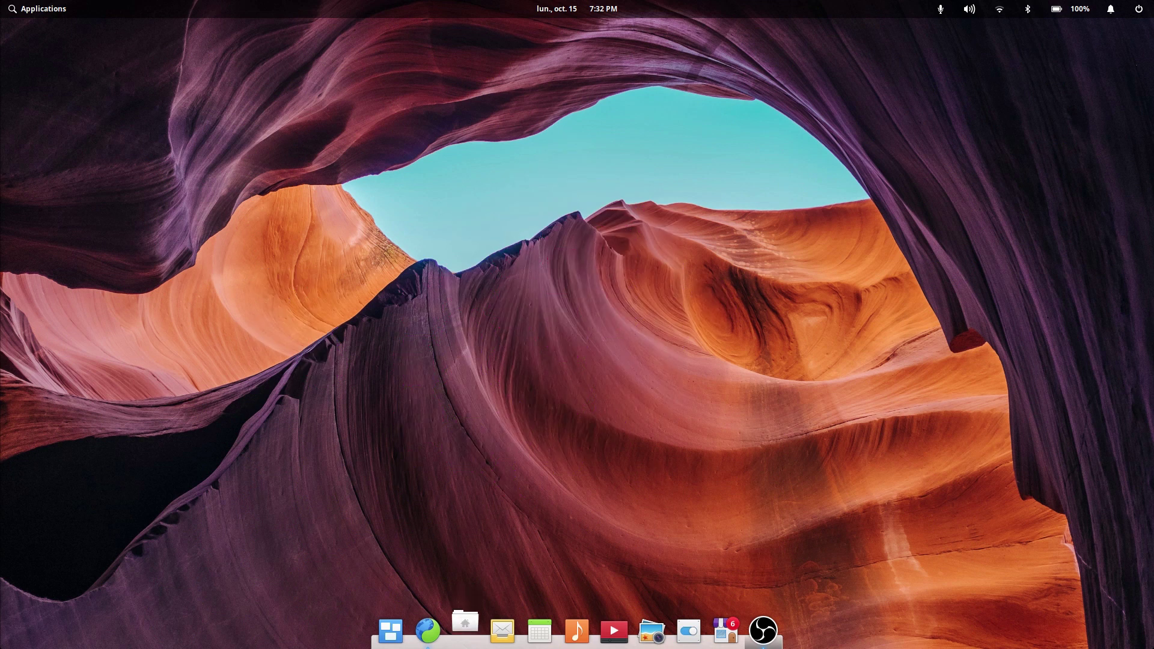
# Step: Open Files and nudge its window aside, then start the erase-disk elementary install
pyautogui.click(465, 631)
pyautogui.moveTo(613, 149); pyautogui.dragTo(44, 238)
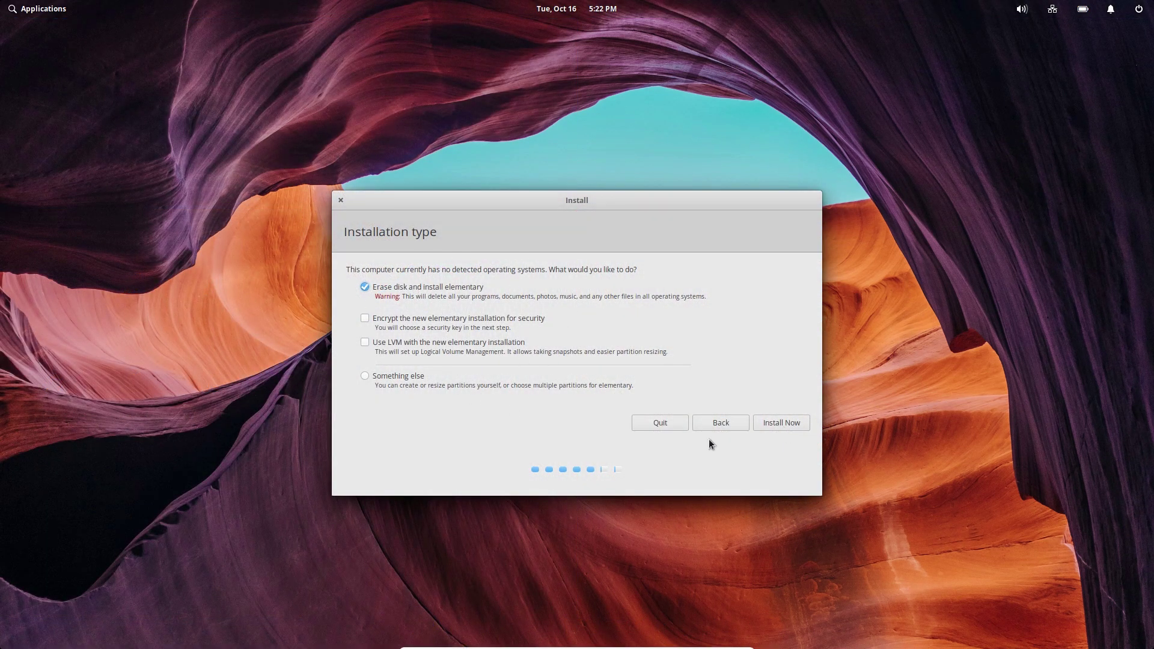
pyautogui.click(790, 424)
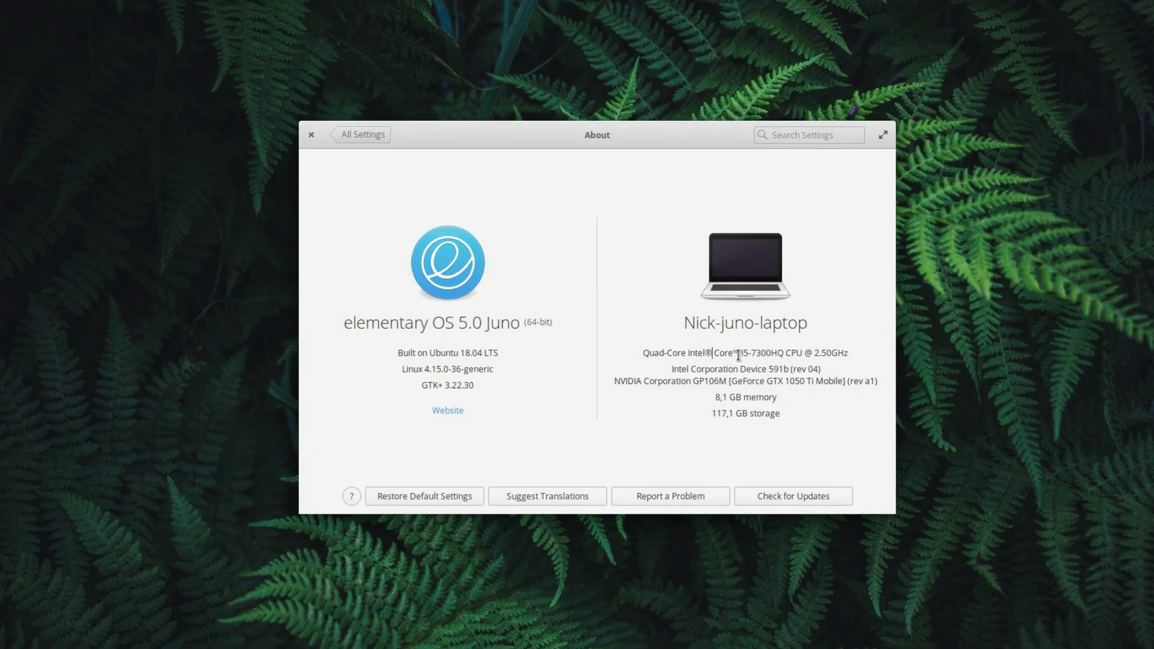
# Step: Select the processor model text in About, then visit Home in Files and quit it
pyautogui.moveTo(739, 355); pyautogui.dragTo(848, 354)
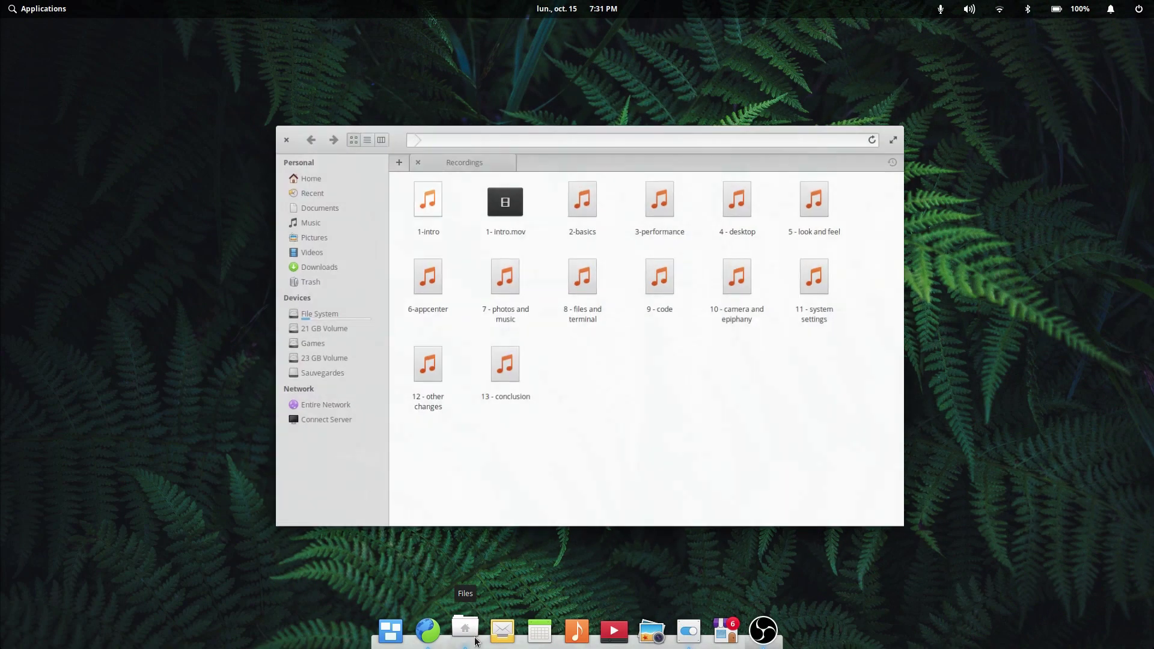
pyautogui.click(299, 171)
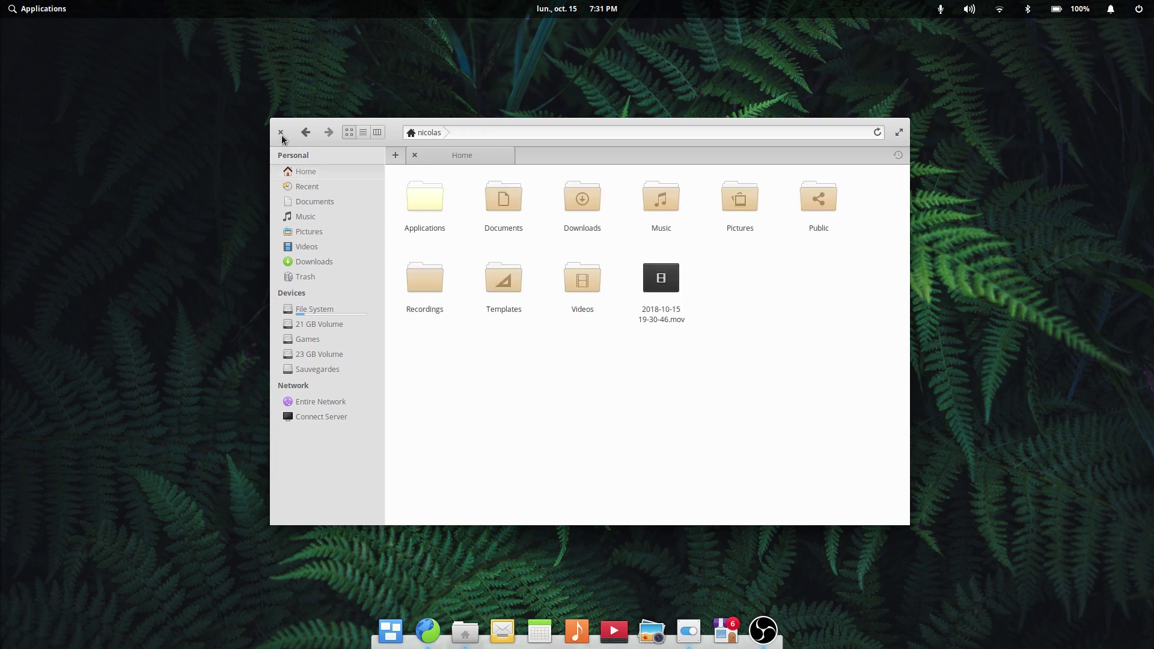
pyautogui.hotkey('ctrl', 'q')
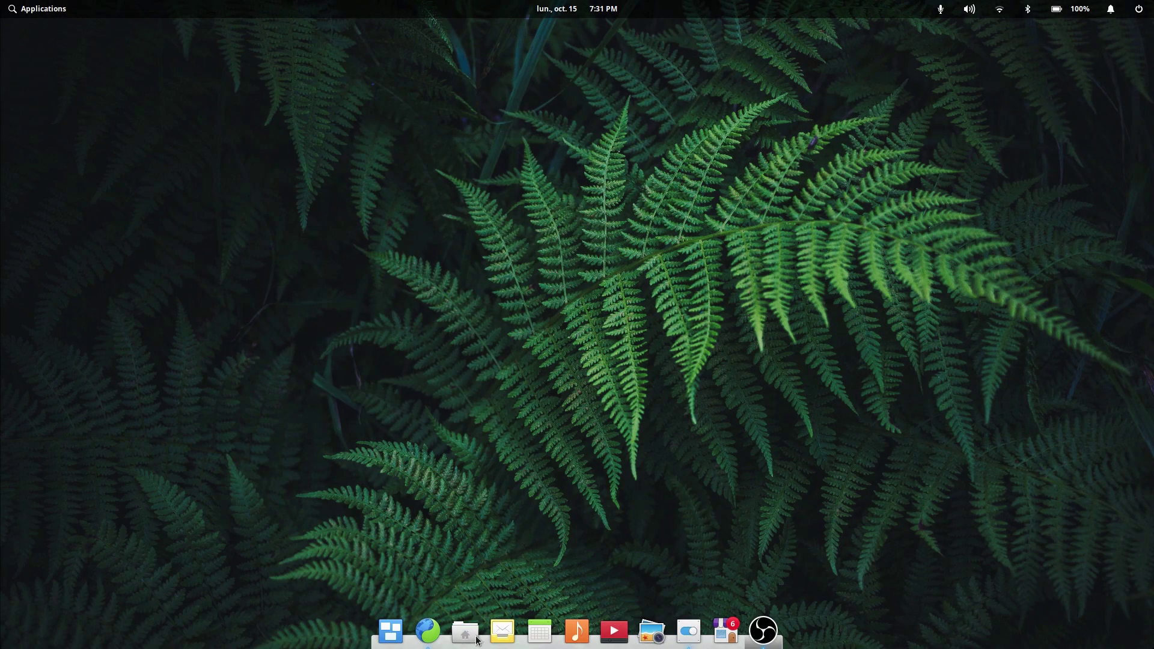
# Step: Close Files, then toggle the Applications menu and the date's calendar popup
pyautogui.click(465, 631)
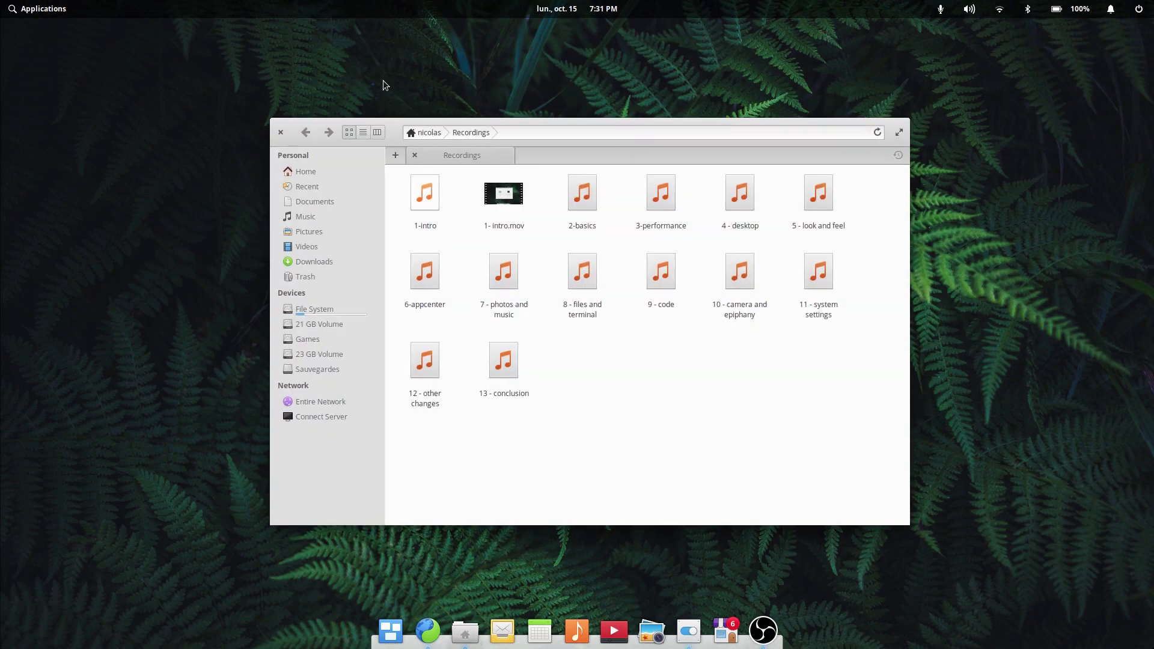
pyautogui.click(298, 170)
pyautogui.click(280, 132)
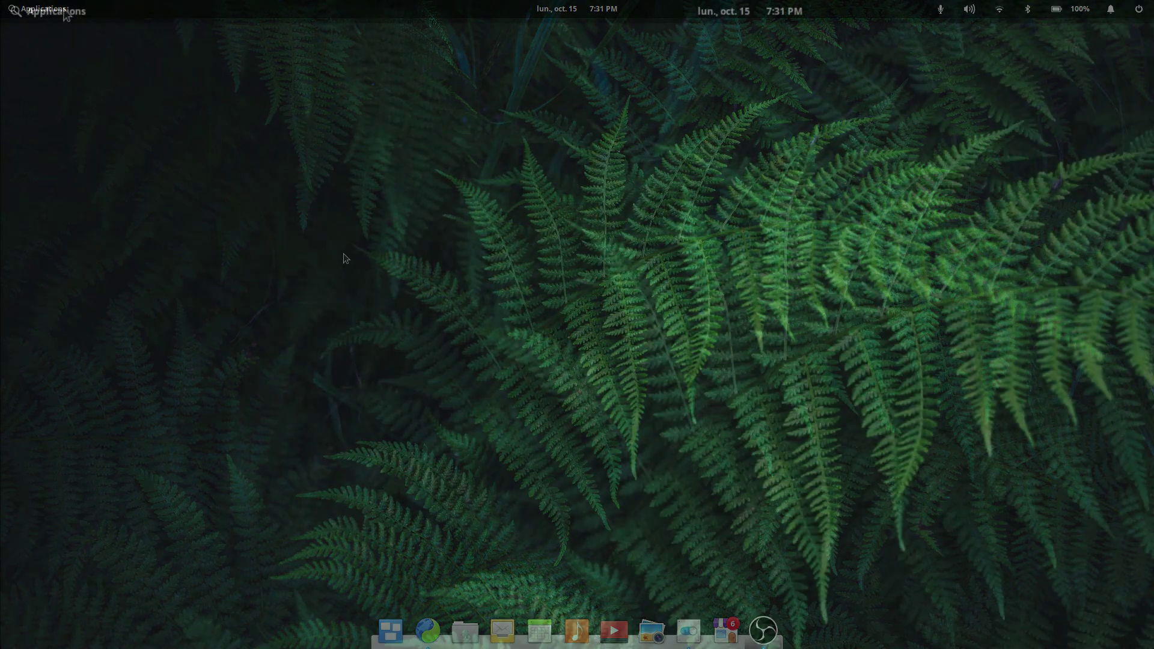
pyautogui.press('super')
pyautogui.click(745, 11)
pyautogui.press('super')
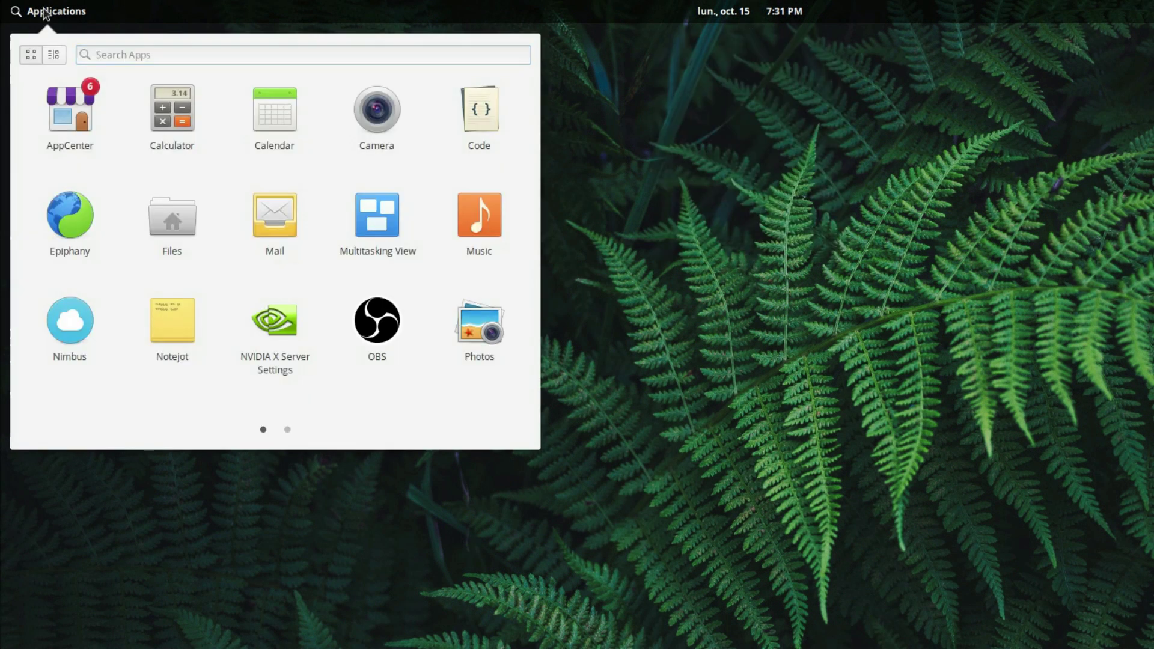
pyautogui.click(829, 18)
pyautogui.click(756, 9)
pyautogui.click(292, 8)
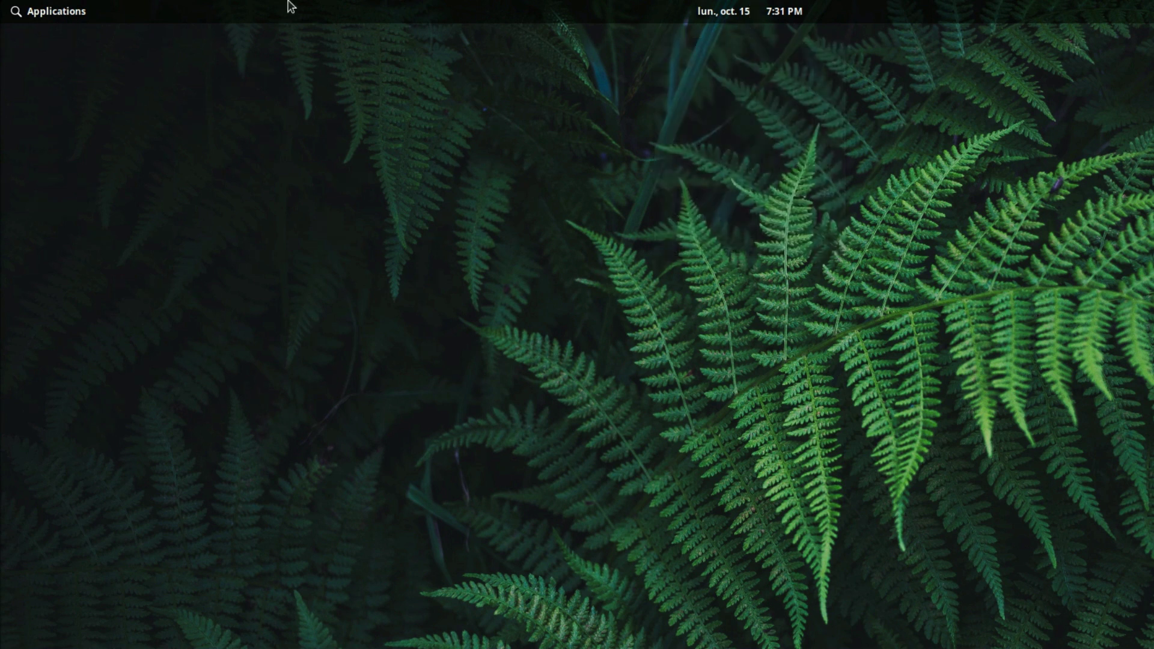
# Step: Scroll through both Applications menu pages, close it, and show the sound popover
pyautogui.click(78, 12)
pyautogui.click(78, 13)
pyautogui.click(60, 11)
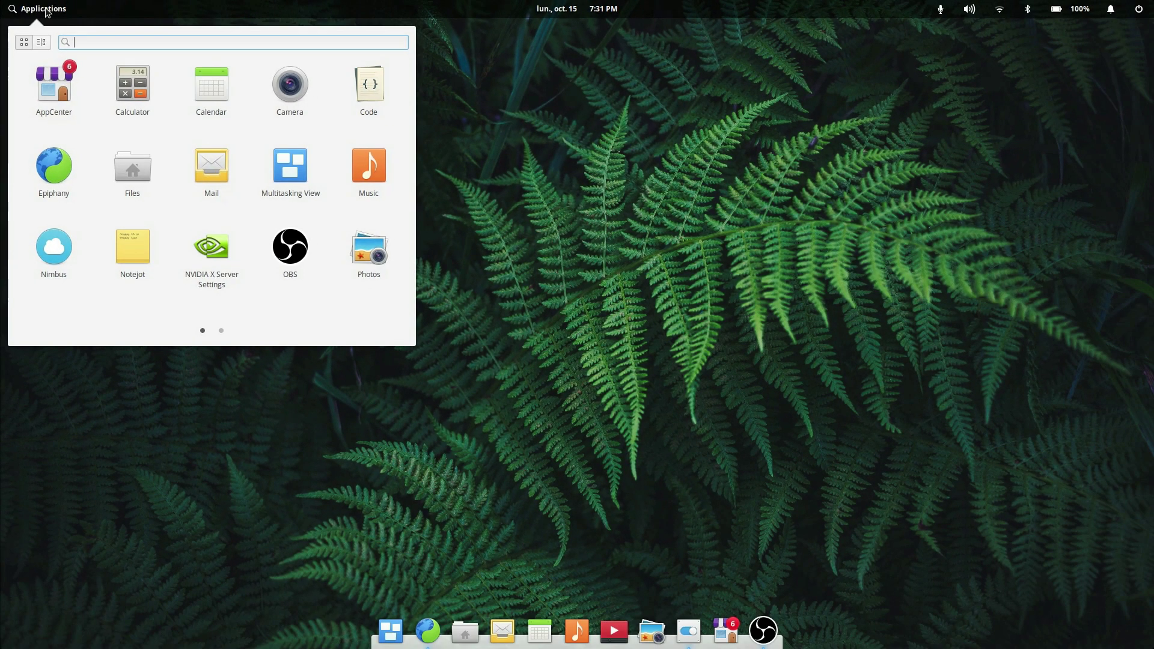
pyautogui.scroll(-1, 171, 181)
pyautogui.scroll(1, 178, 177)
pyautogui.scroll(-1, 183, 175)
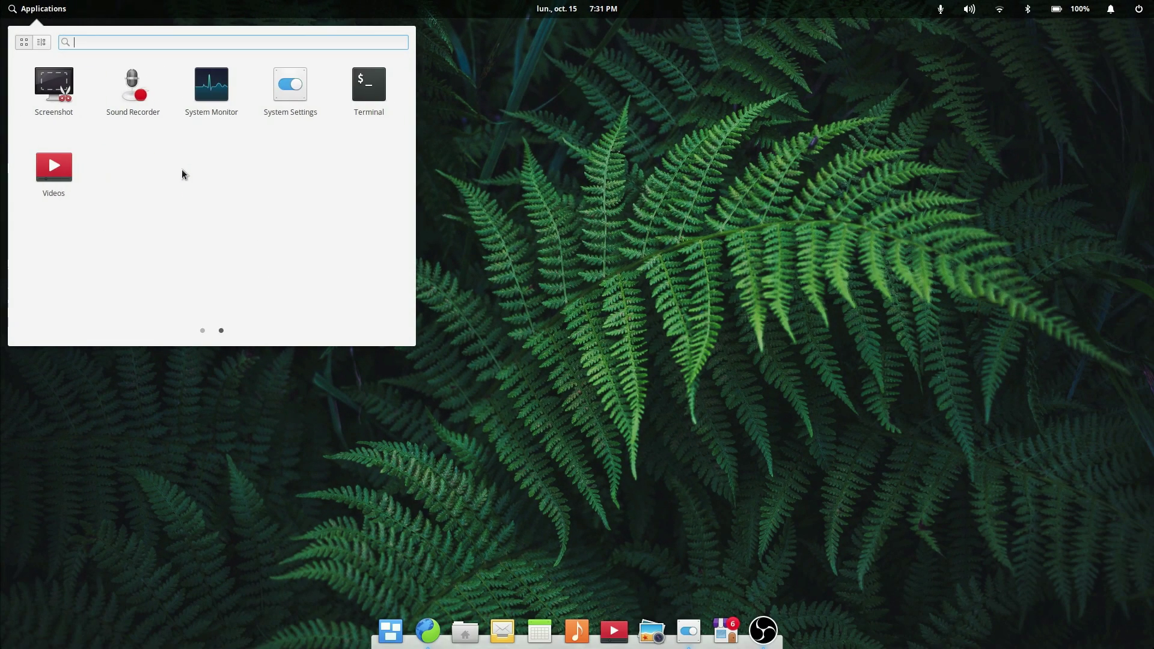
pyautogui.scroll(1, 183, 175)
pyautogui.click(774, 156)
pyautogui.click(943, 9)
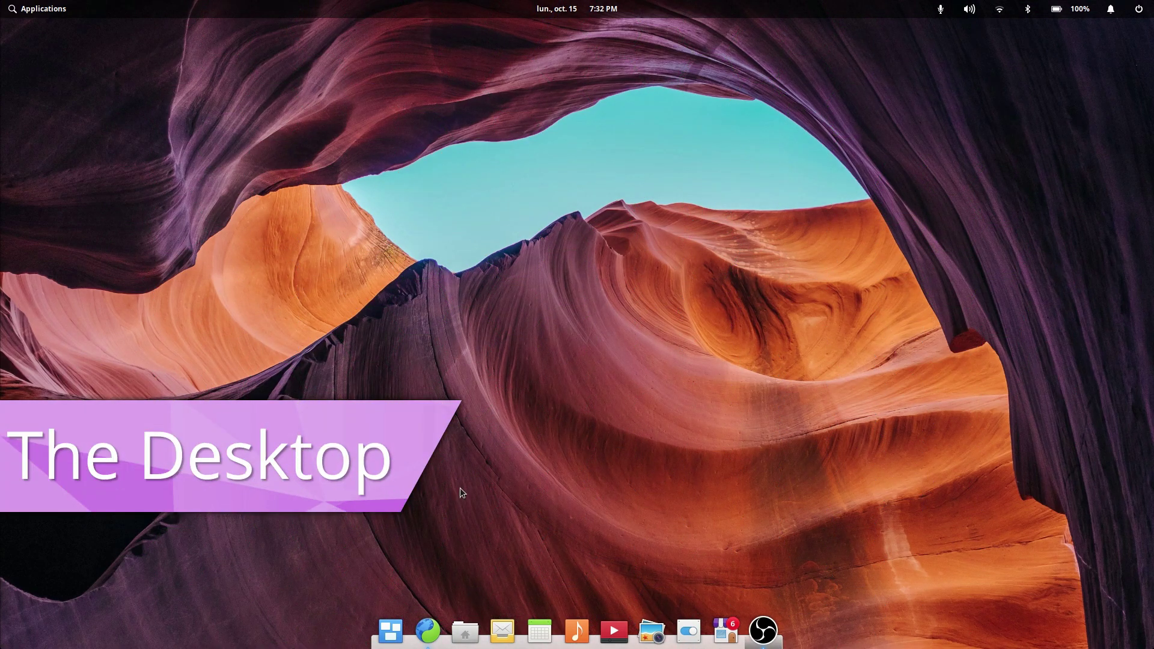
# Step: Tile Files on the left and Calendar on the right, then shift the divider between them
pyautogui.click(465, 631)
pyautogui.moveTo(613, 149); pyautogui.dragTo(3, 236)
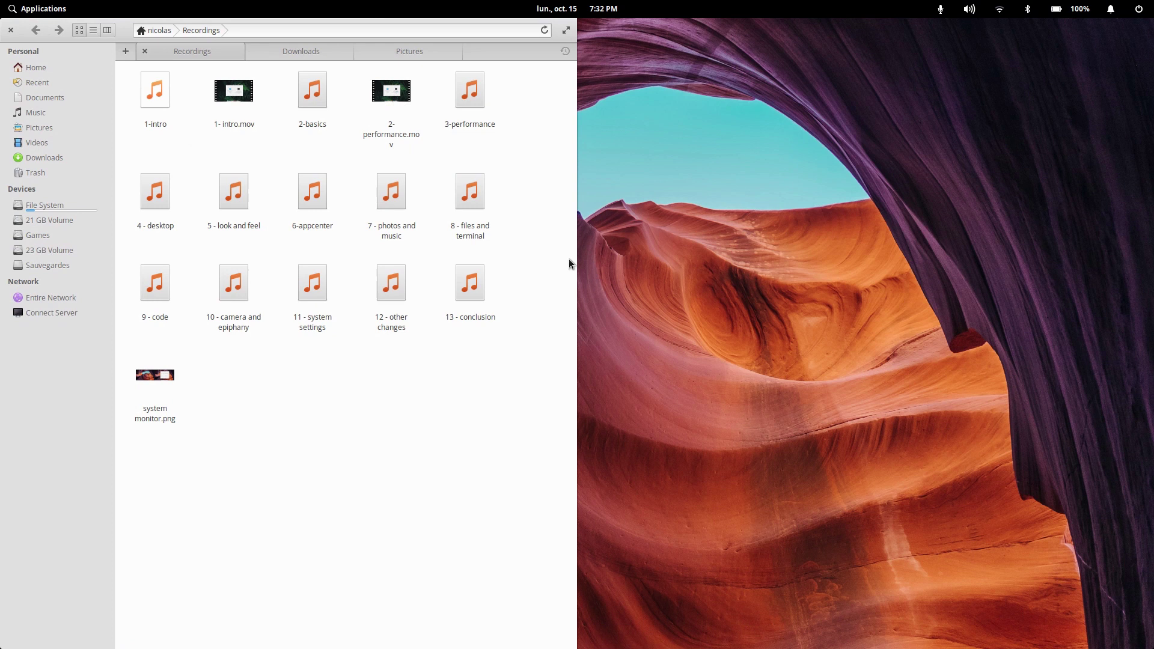
pyautogui.moveTo(576, 258); pyautogui.dragTo(728, 260)
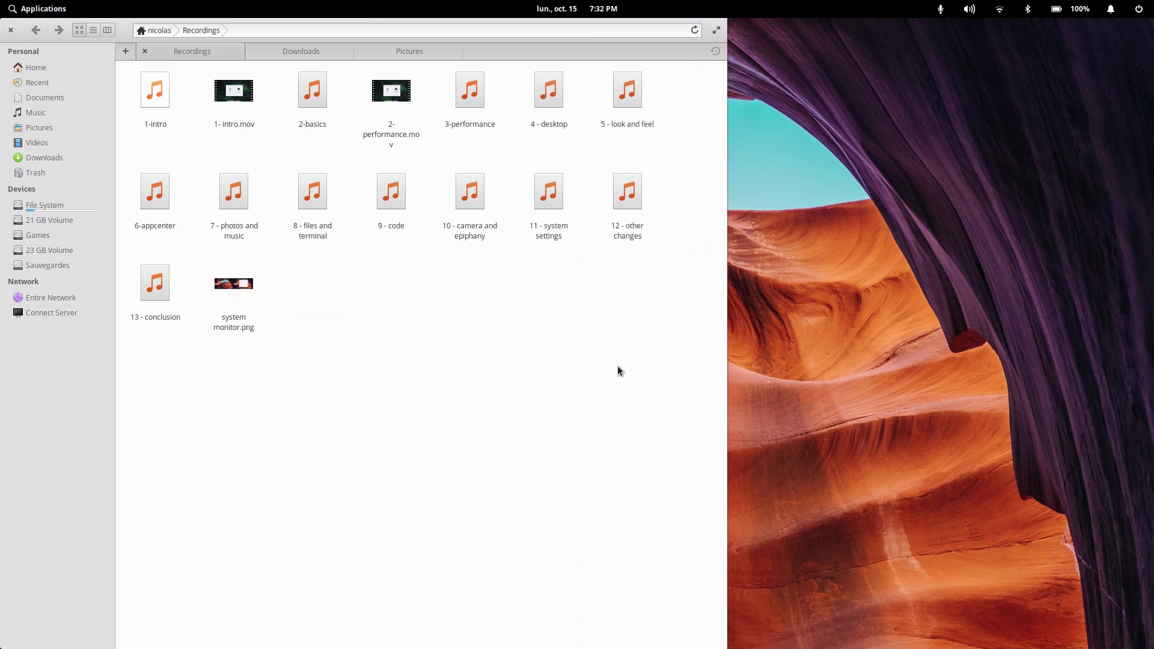
pyautogui.moveTo(619, 648)
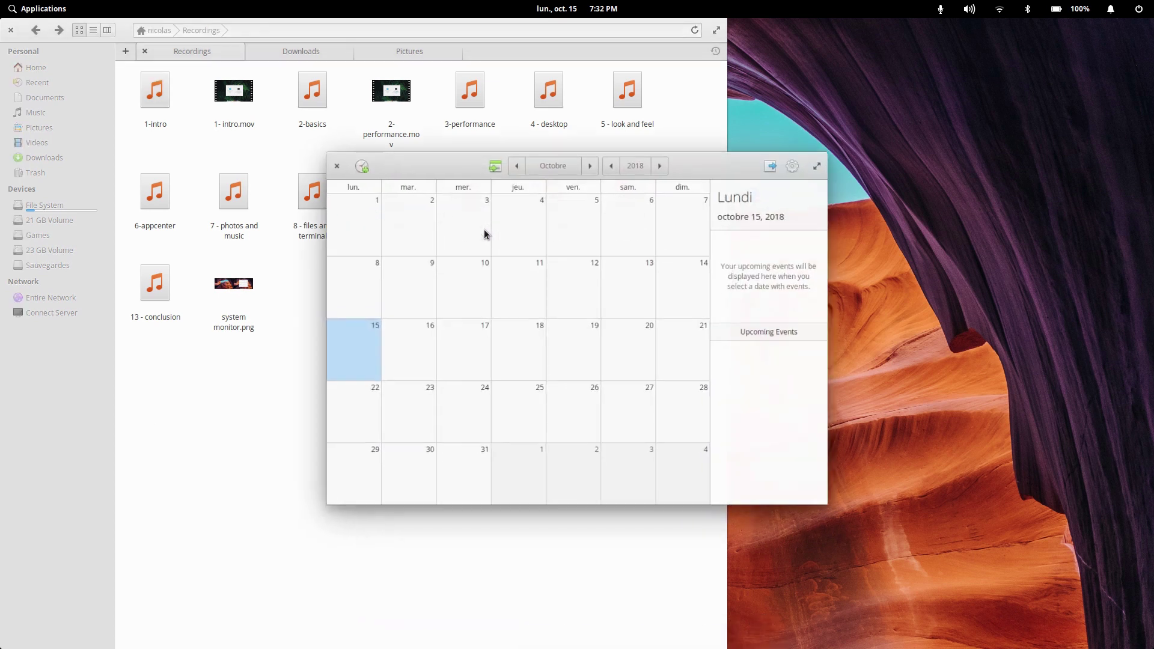
pyautogui.moveTo(434, 161); pyautogui.dragTo(1153, 165)
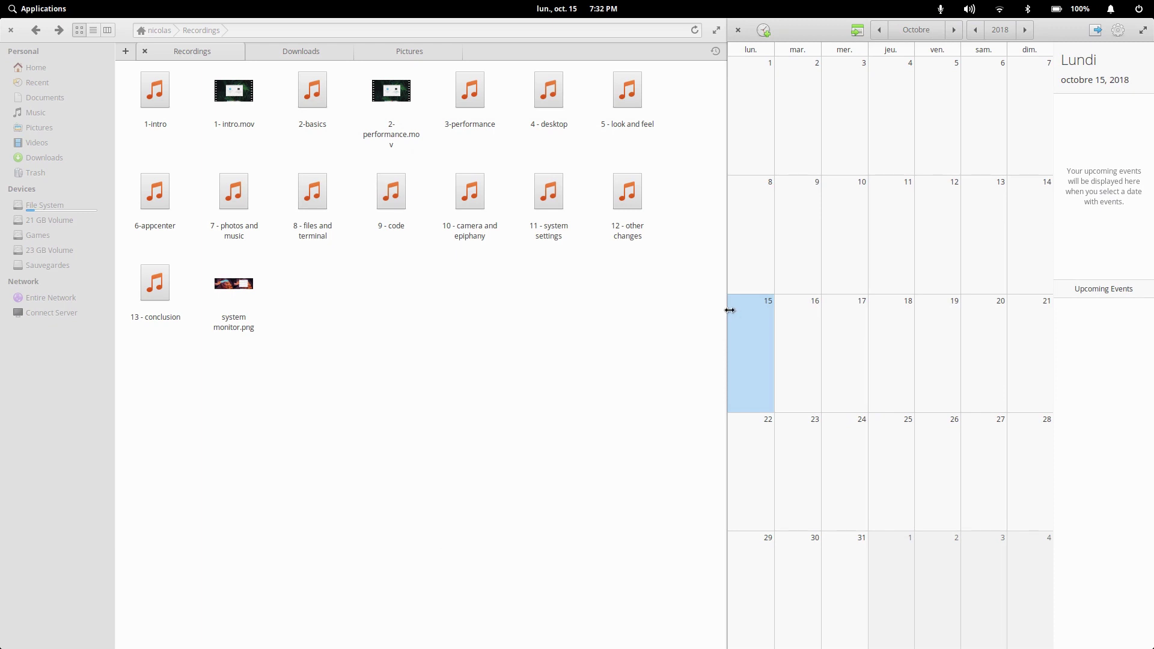
pyautogui.moveTo(730, 309); pyautogui.dragTo(288, 327)
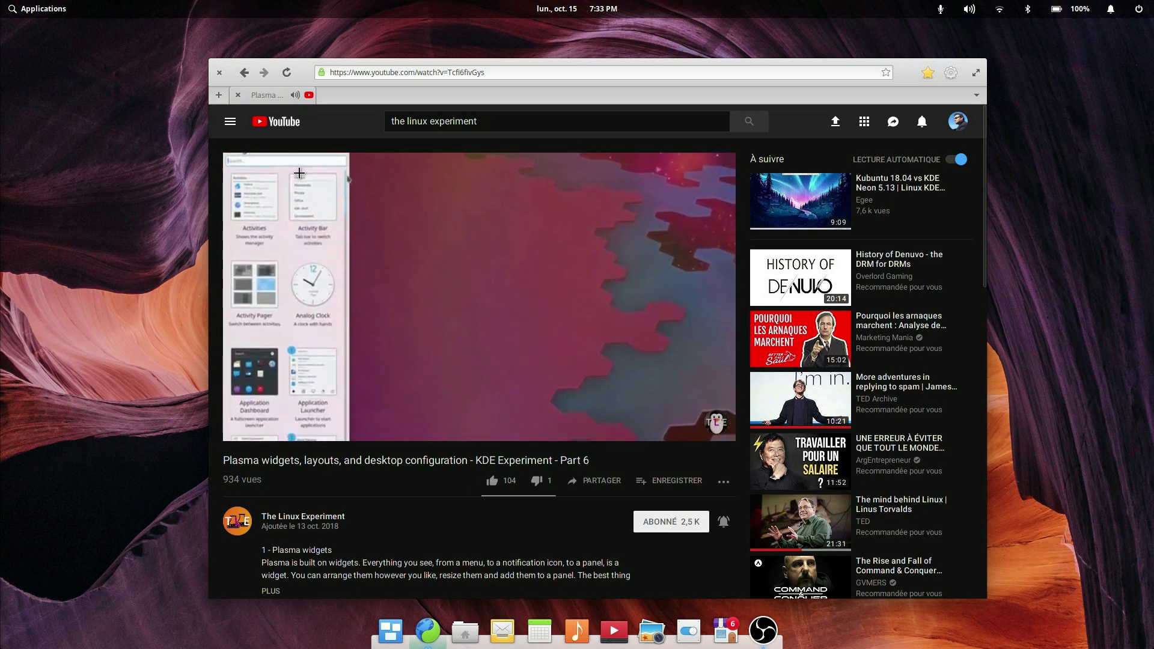
# Step: Float the YouTube video as a picture-in-picture preview over Files, then minimize Epiphany
pyautogui.moveTo(228, 152); pyautogui.dragTo(723, 441)
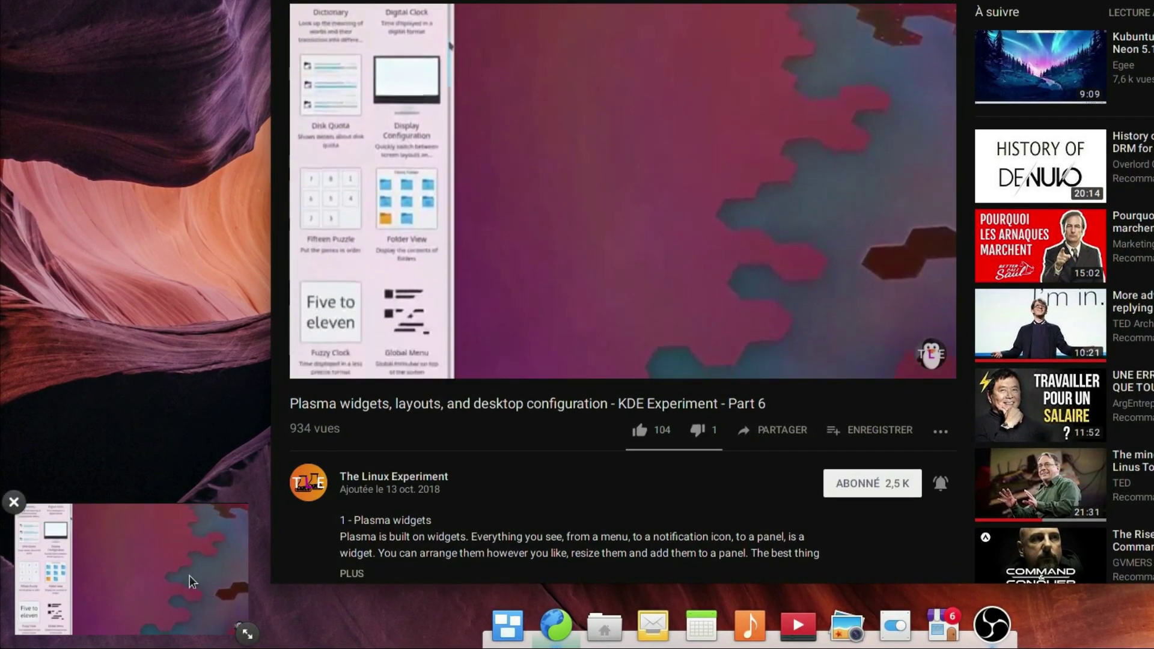
pyautogui.click(605, 625)
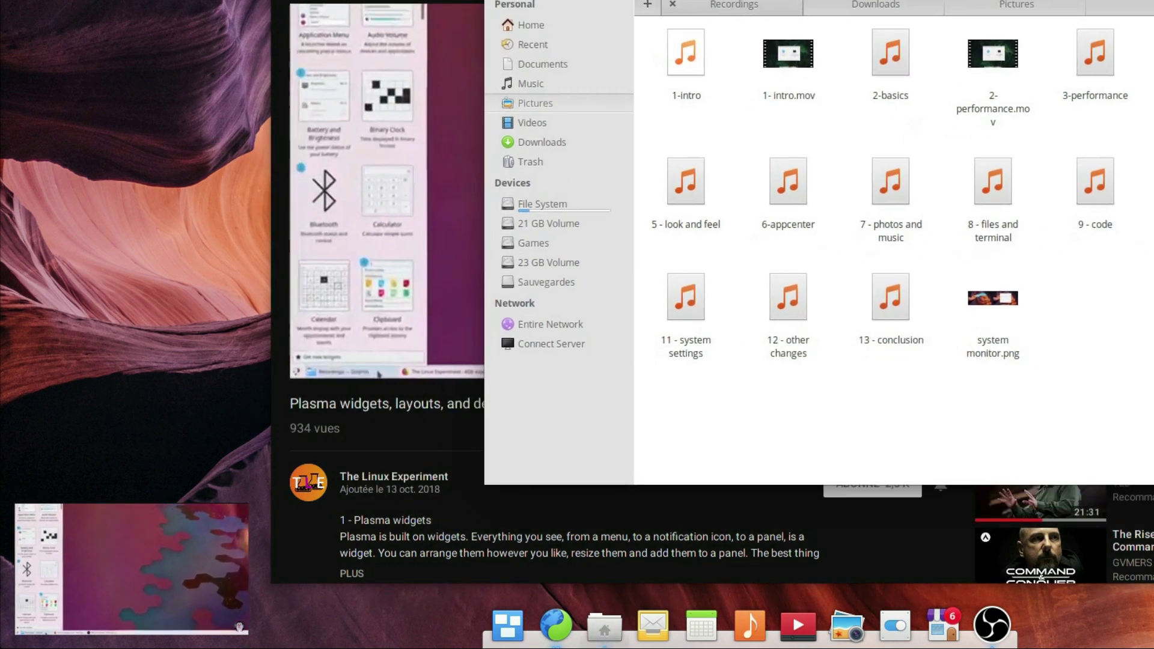
pyautogui.moveTo(260, 631)
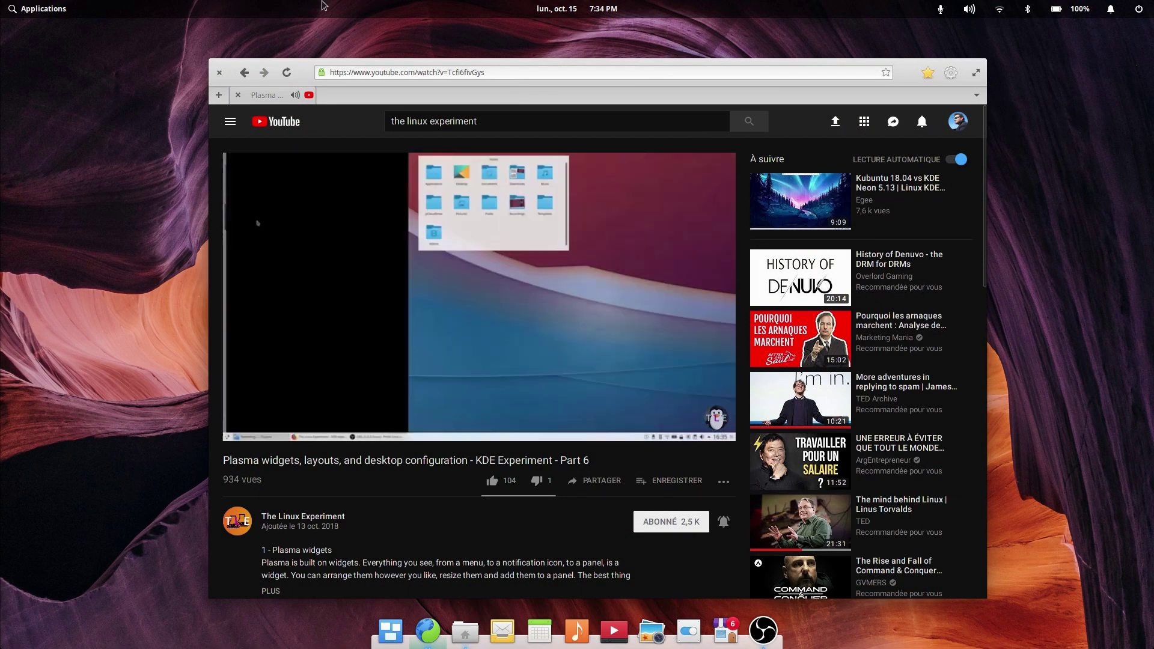
pyautogui.click(434, 634)
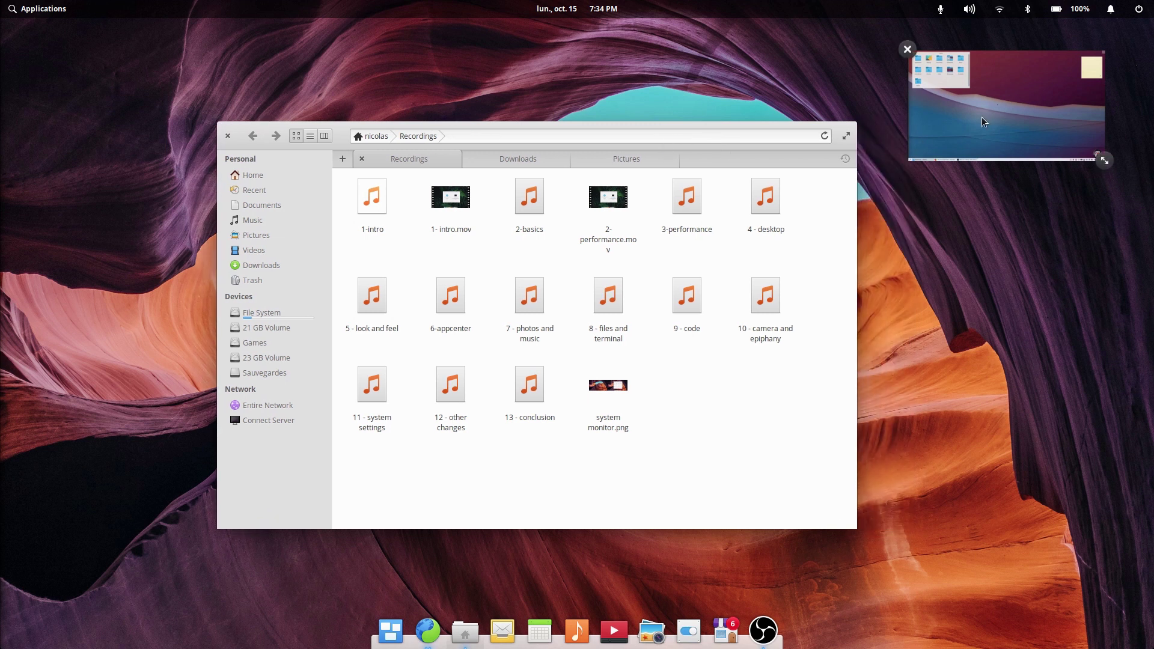
# Step: Restore and minimize Epiphany from the dock, then hide it and bring it back with Alt+Tab
pyautogui.click(429, 630)
pyautogui.click(434, 632)
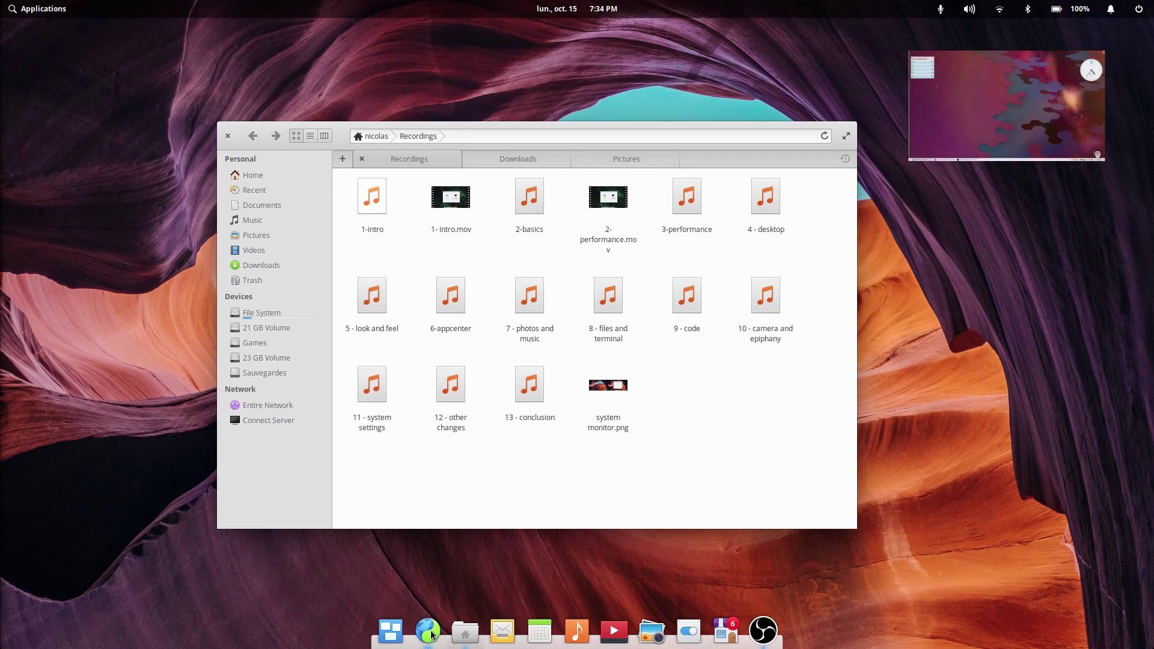
pyautogui.click(430, 631)
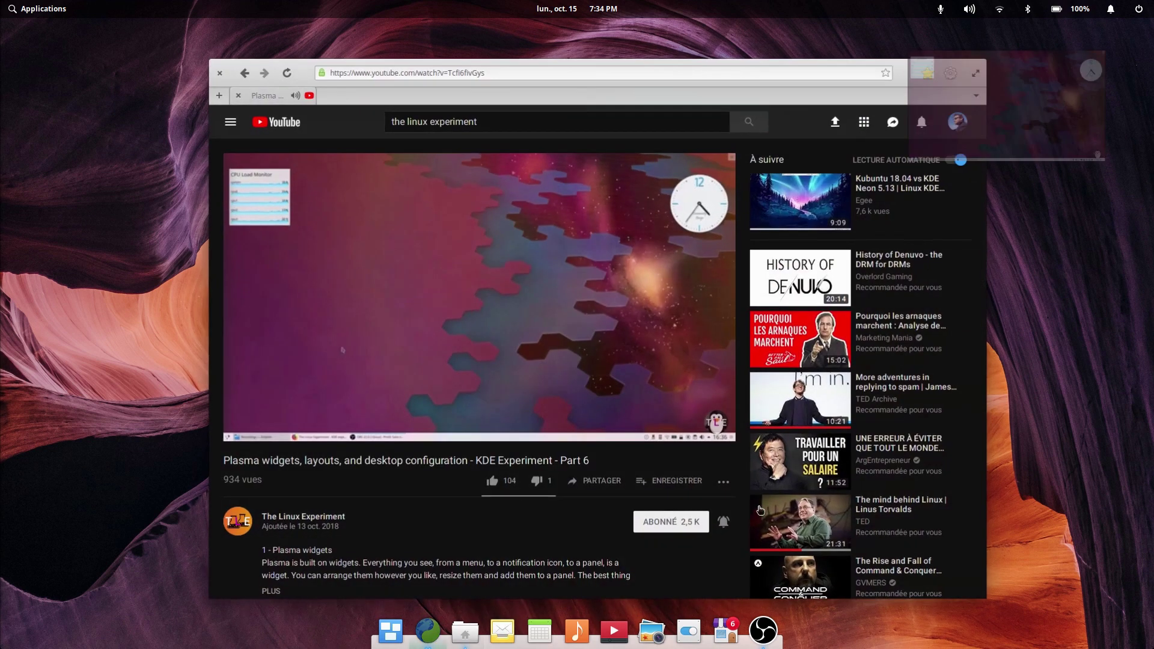
pyautogui.press('super+h')
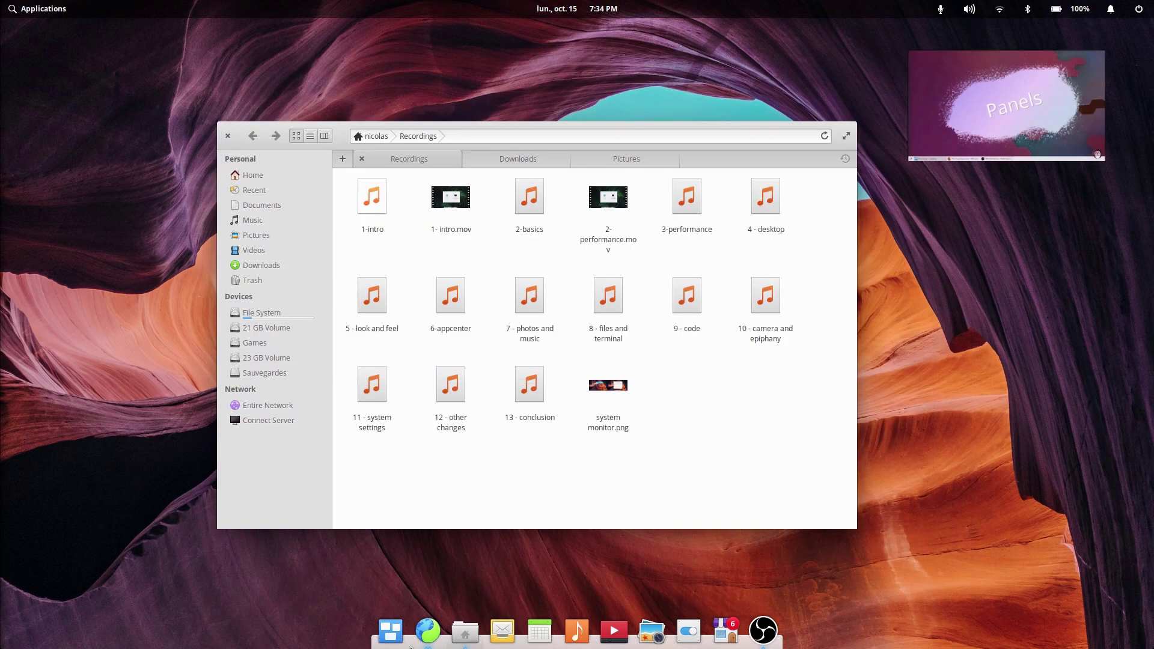
pyautogui.hotkey('alt', 'Tab')
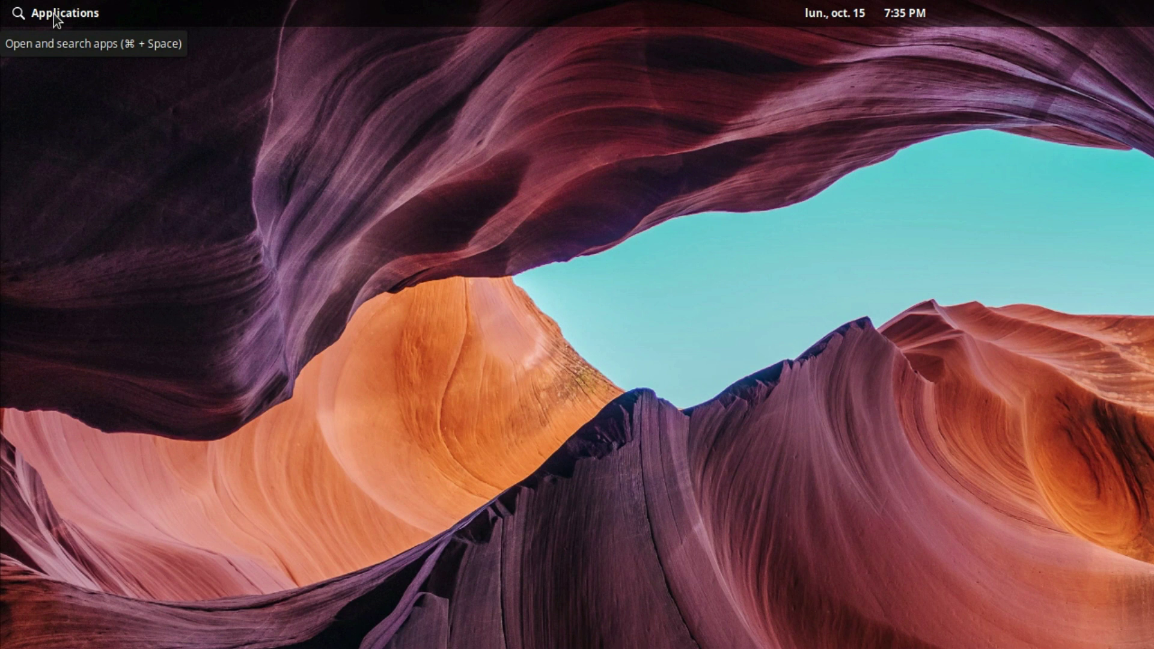
pyautogui.click(56, 13)
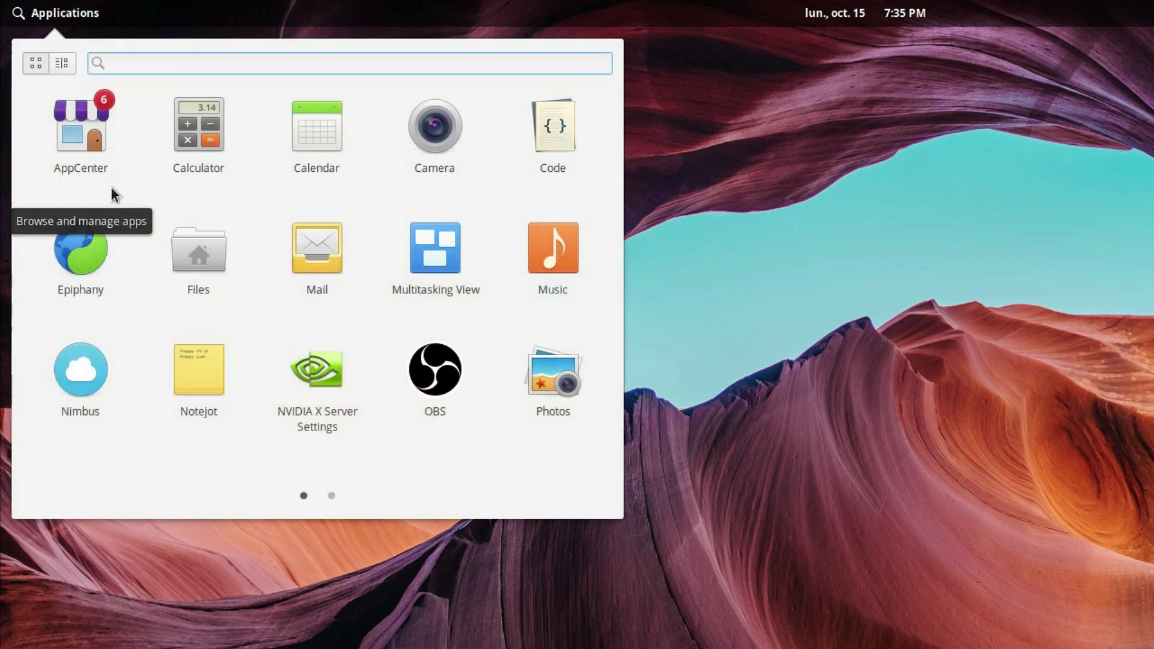
pyautogui.scroll(-1, 112, 188)
pyautogui.scroll(1, 112, 187)
pyautogui.scroll(-1, 112, 188)
pyautogui.scroll(1, 112, 187)
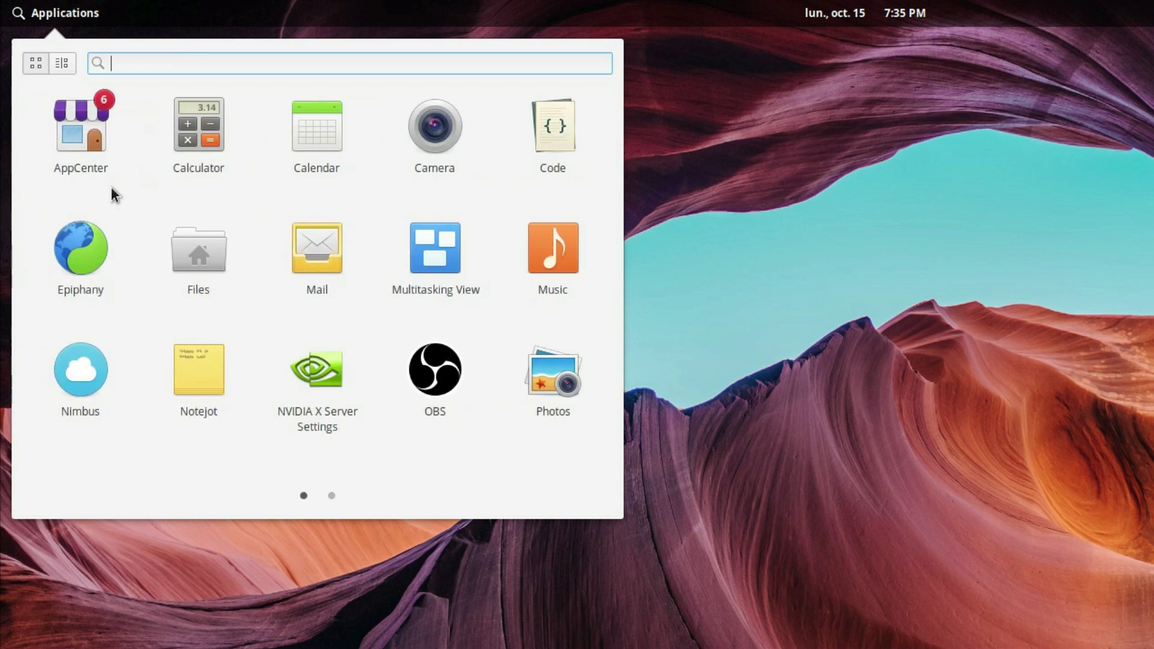
pyautogui.scroll(-1, 112, 187)
pyautogui.scroll(1, 111, 187)
pyautogui.scroll(-1, 110, 187)
pyautogui.scroll(1, 111, 187)
pyautogui.click(733, 315)
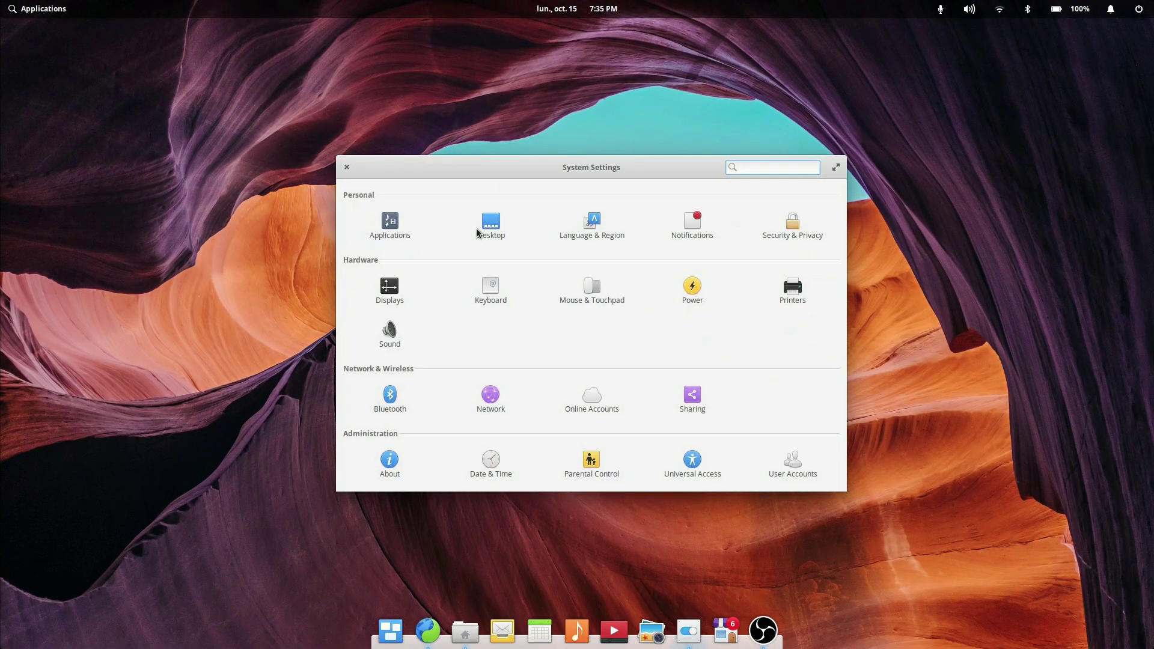
# Step: In Desktop wallpaper settings, try the snowy-mountain and satellite photos as wallpaper
pyautogui.click(476, 228)
pyautogui.scroll(-1, 529, 374)
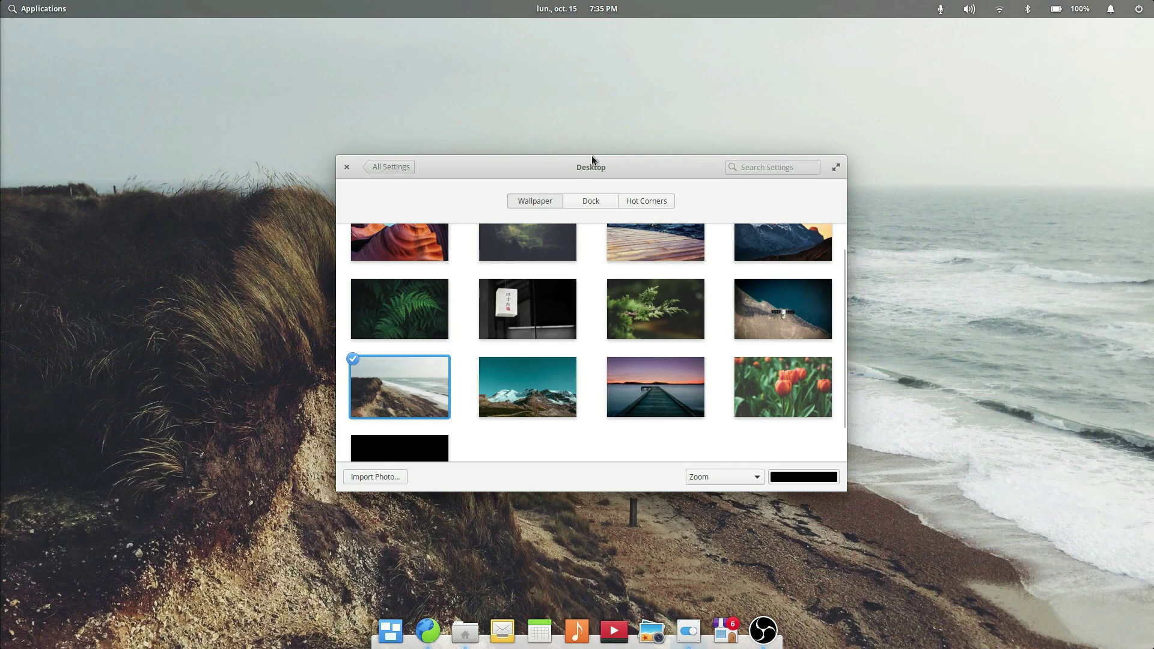
pyautogui.moveTo(592, 155); pyautogui.dragTo(577, 139)
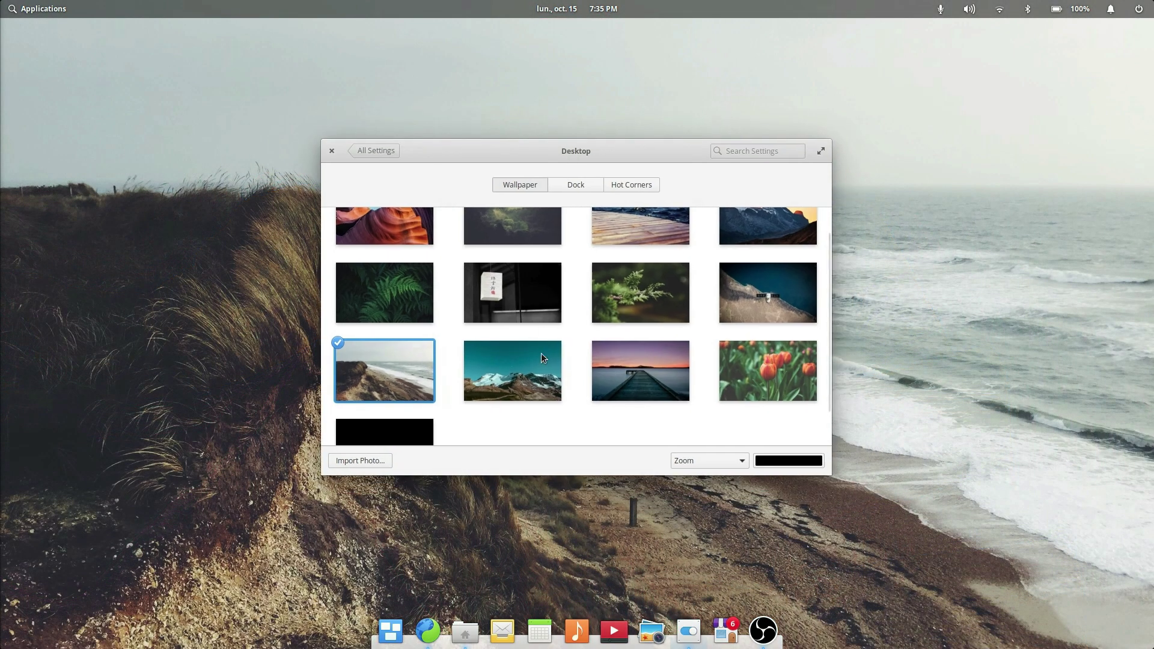
pyautogui.click(529, 379)
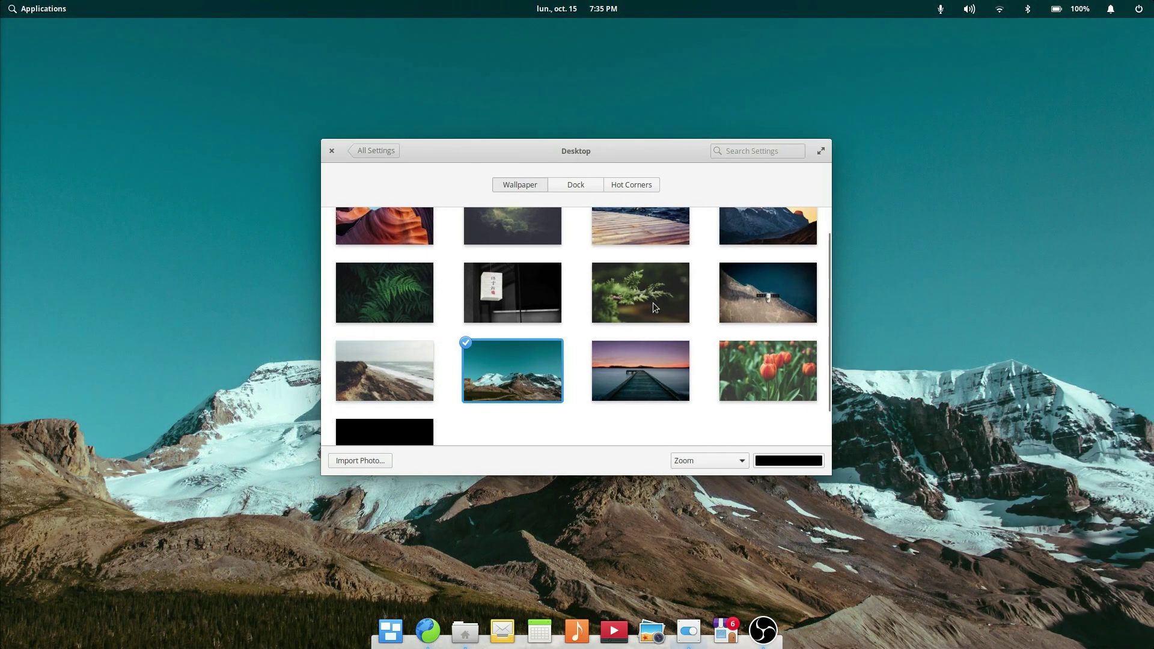
pyautogui.click(744, 297)
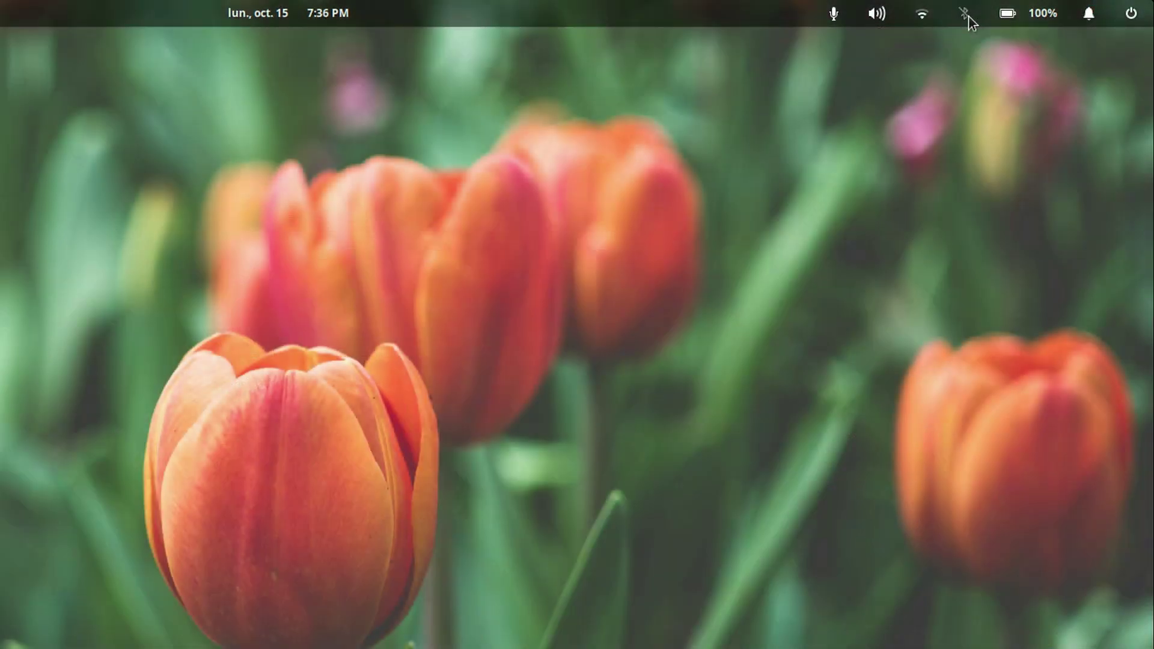
pyautogui.middleClick(881, 18)
pyautogui.click(1020, 27)
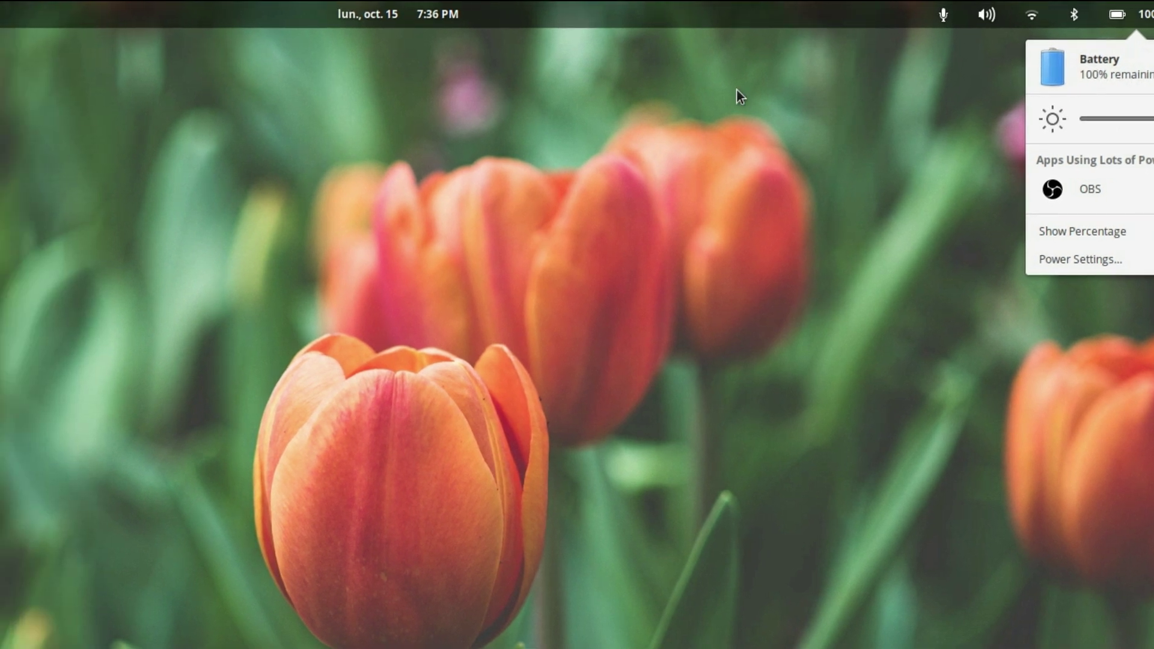
pyautogui.click(264, 13)
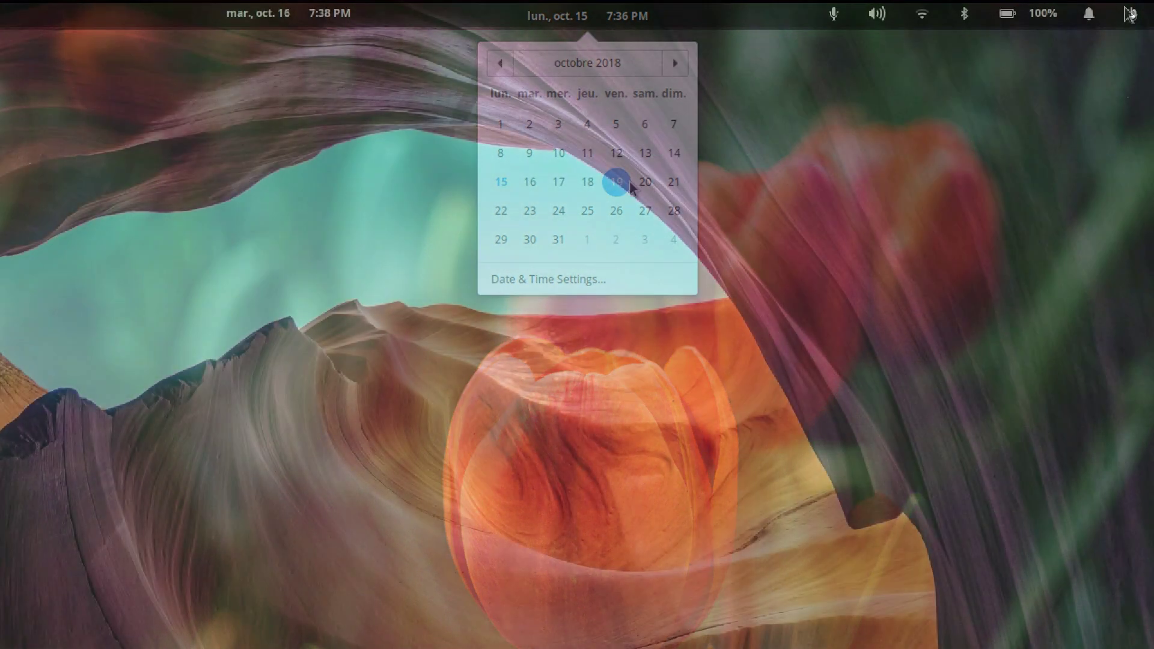
pyautogui.click(1127, 18)
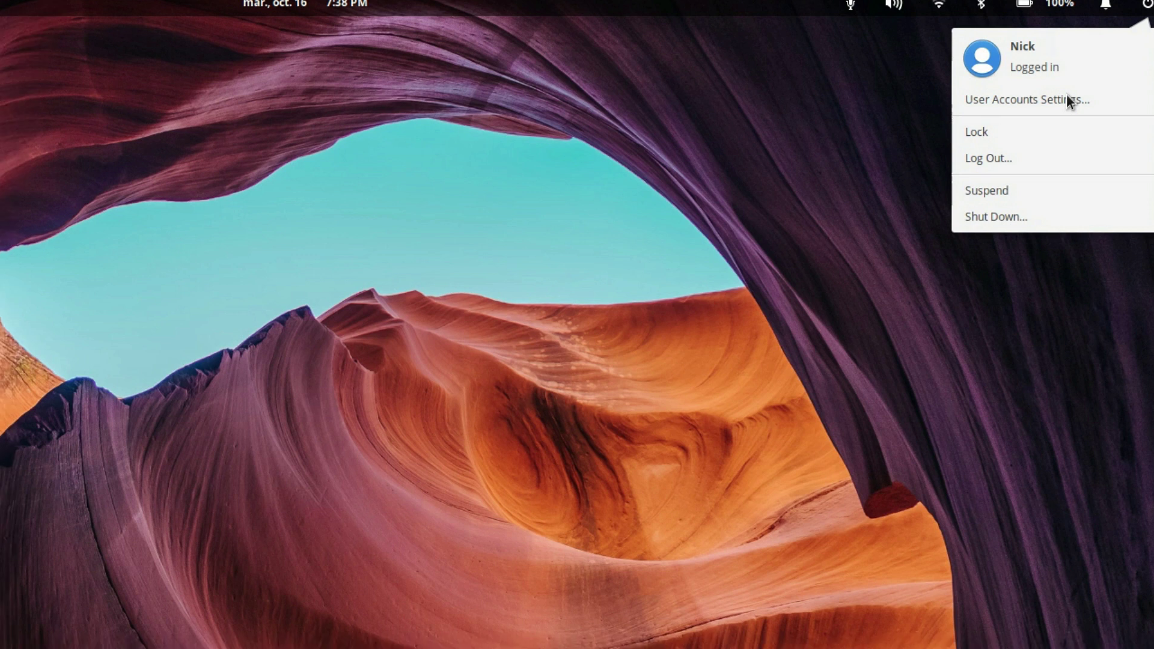
pyautogui.click(1051, 110)
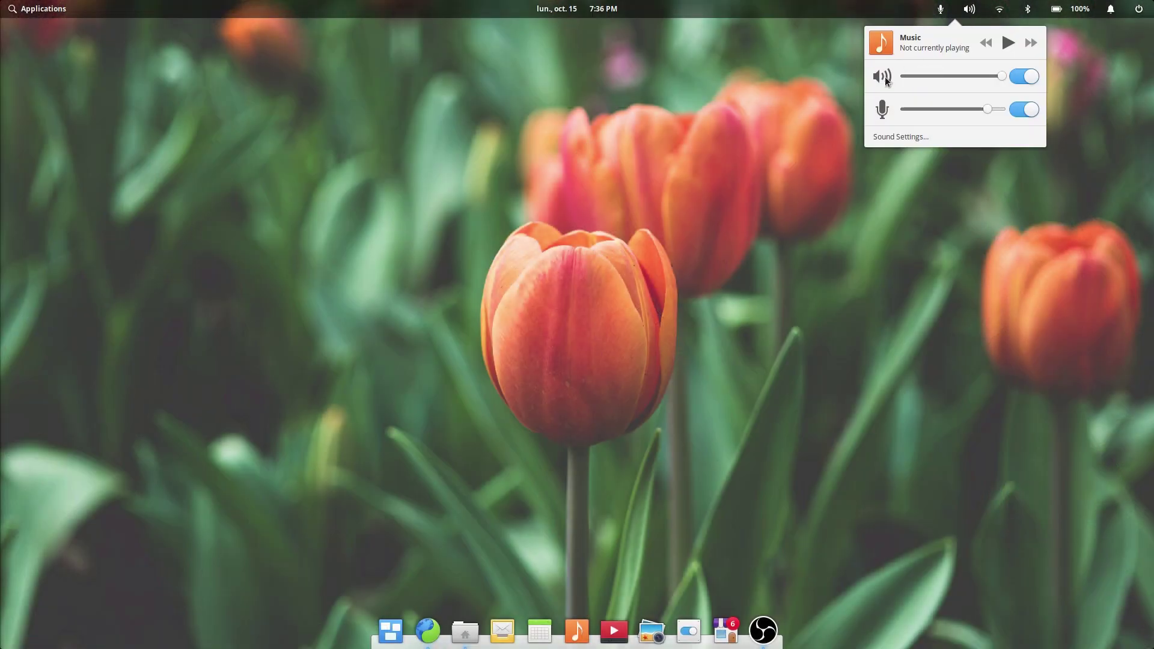
pyautogui.click(885, 79)
pyautogui.click(884, 81)
pyautogui.click(881, 81)
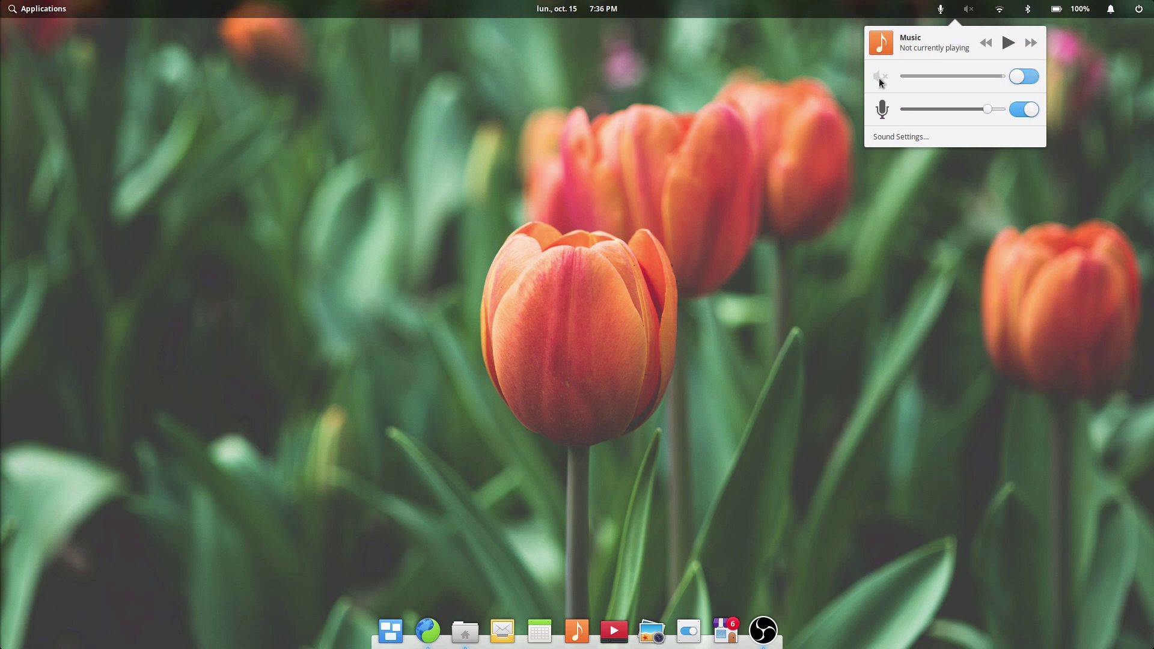
pyautogui.click(880, 82)
pyautogui.click(881, 83)
pyautogui.click(882, 84)
pyautogui.click(882, 85)
pyautogui.press('Escape')
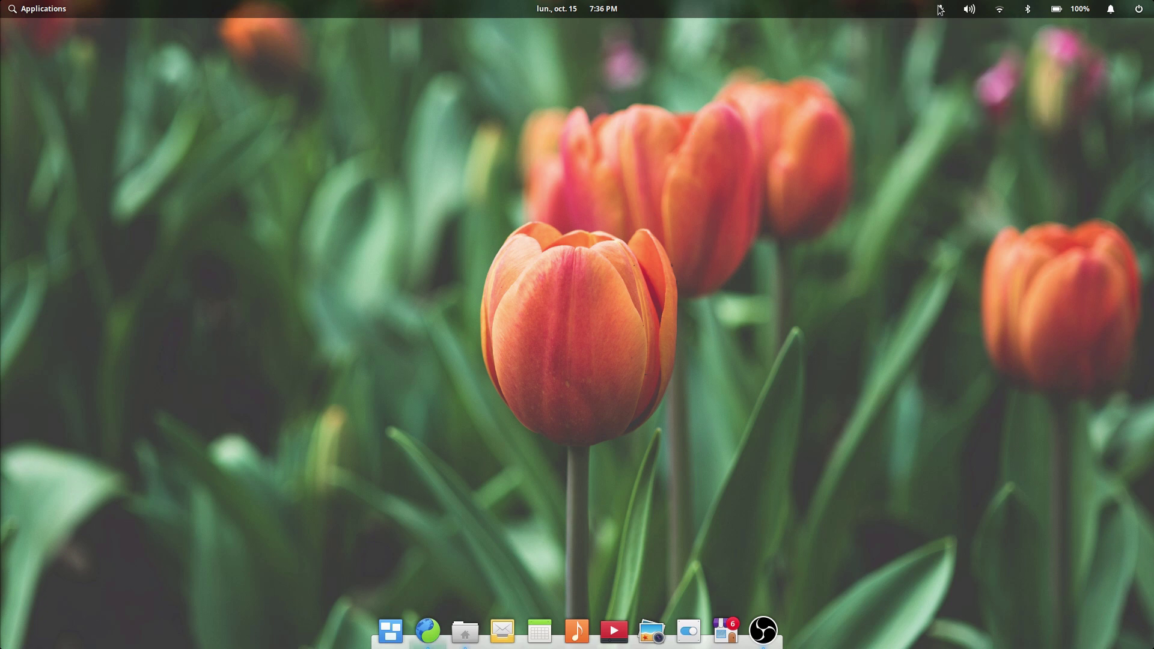
pyautogui.click(998, 9)
pyautogui.click(1083, 10)
# Step: In Night Light settings, switch Night Light off and back on
pyautogui.click(1066, 11)
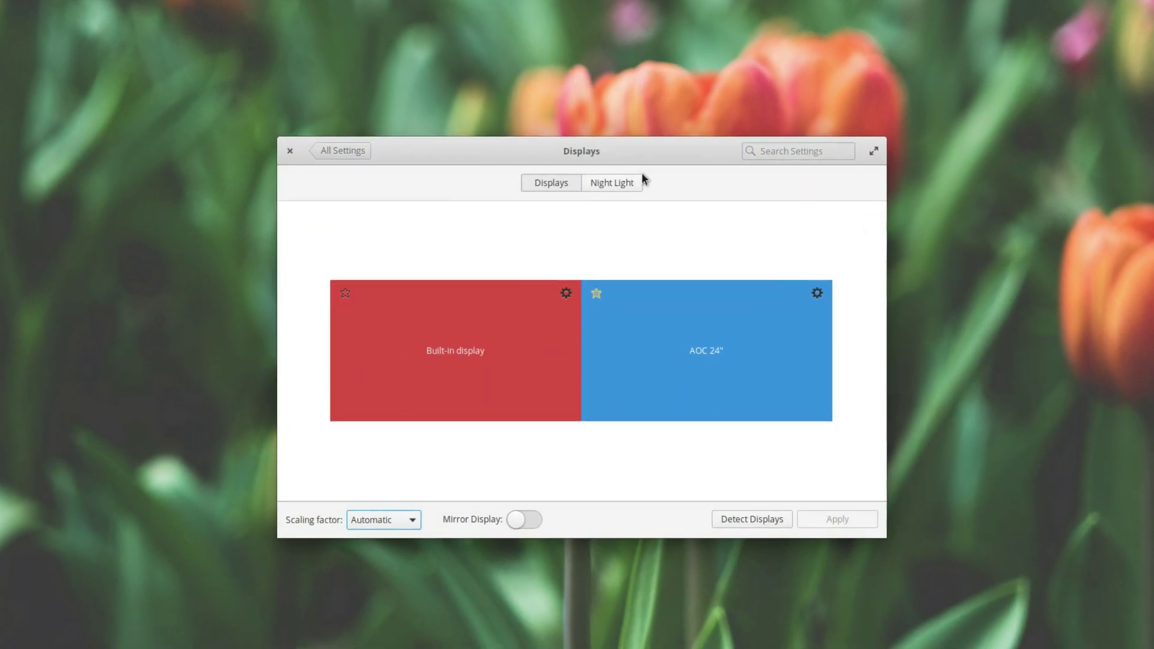
pyautogui.click(628, 182)
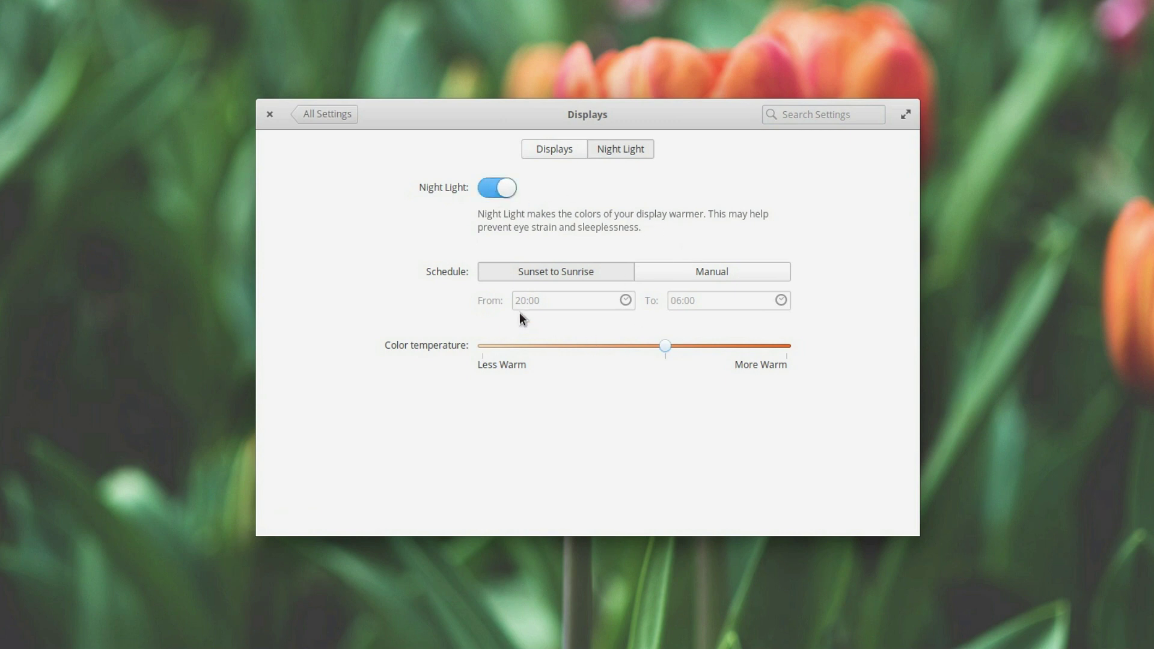
pyautogui.click(505, 192)
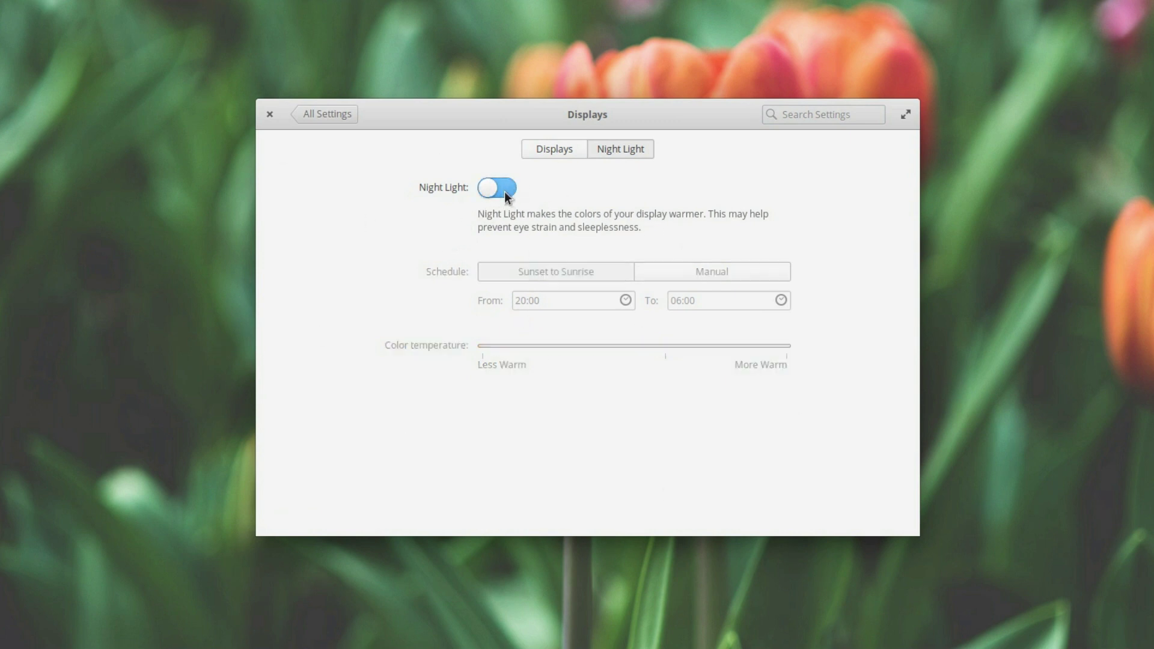
pyautogui.click(504, 191)
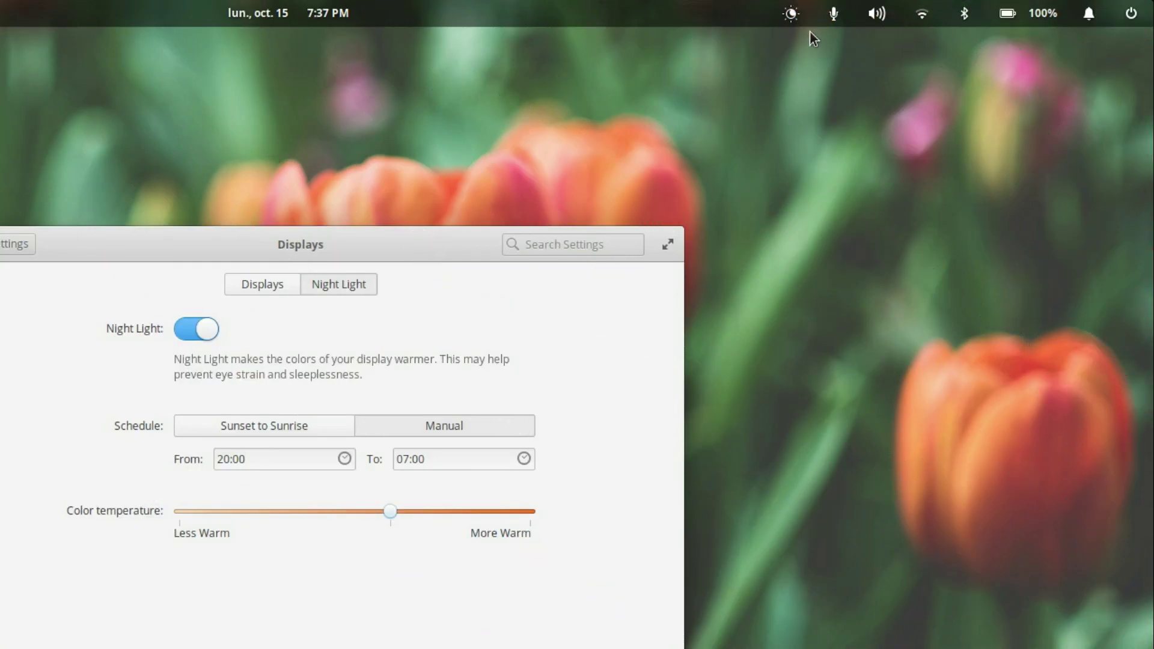
# Step: Snooze Night Light until tomorrow from the panel indicator, then cancel the snooze
pyautogui.click(791, 13)
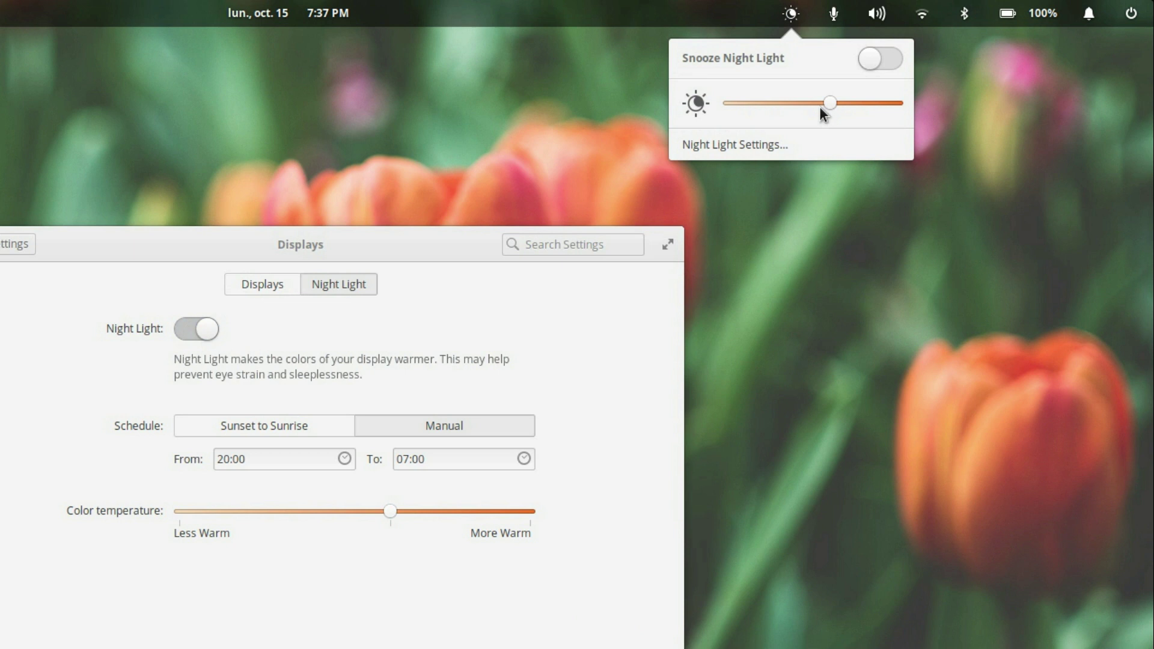
pyautogui.click(866, 57)
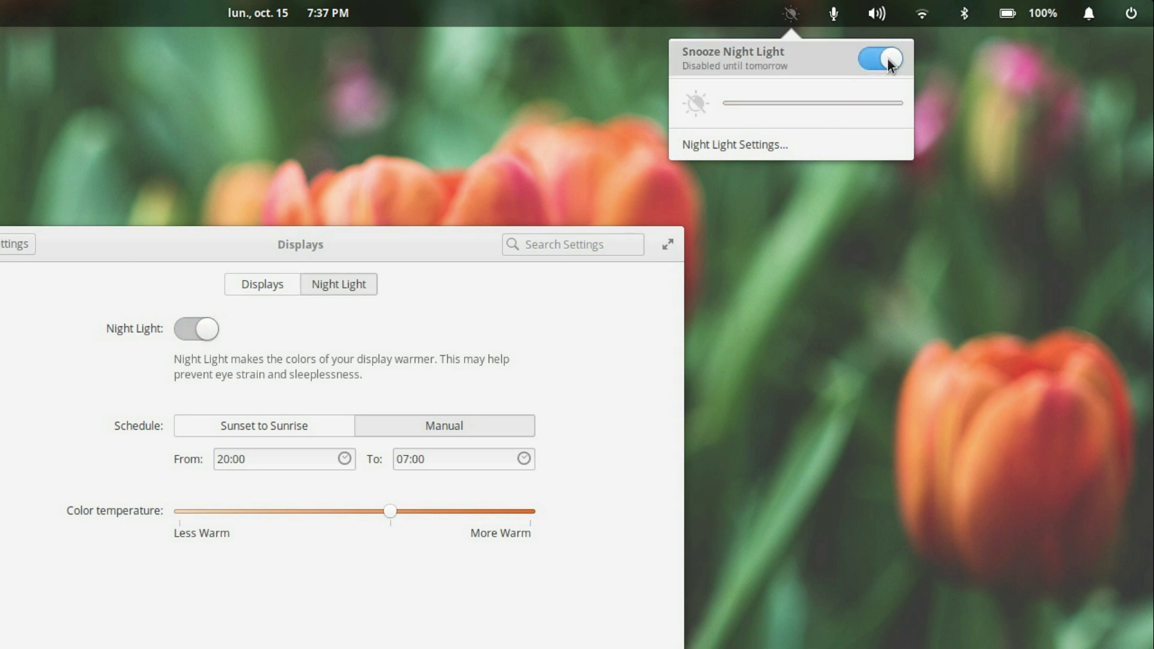
pyautogui.click(888, 58)
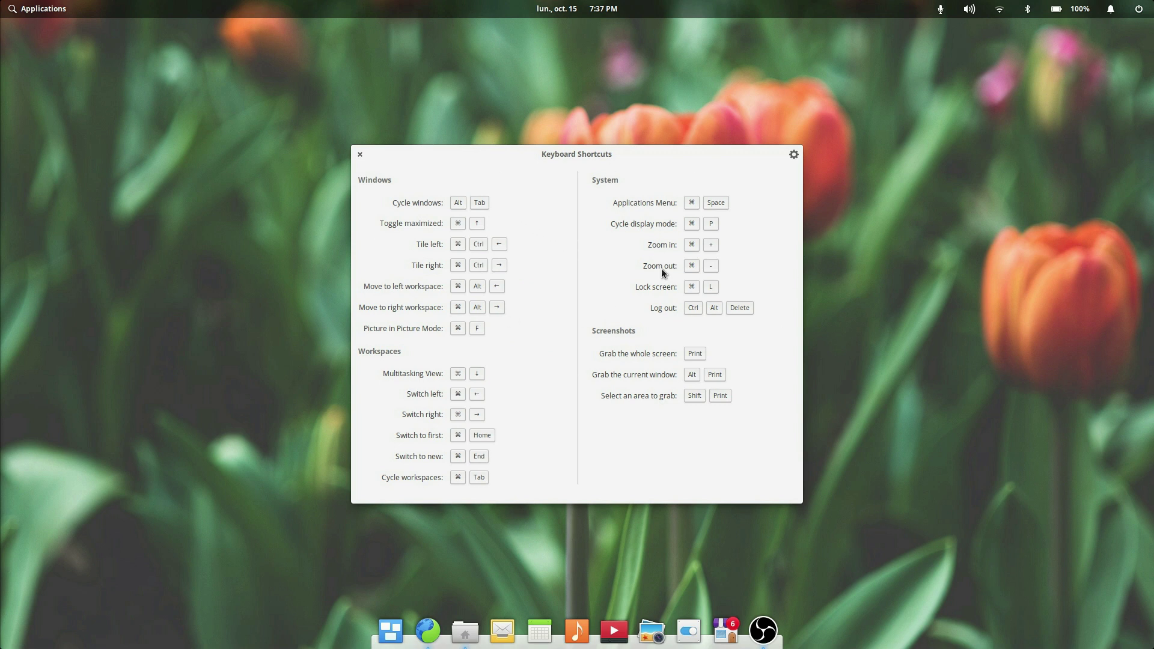
# Step: Set the ⌘ key behavior in Keyboard Layout to Applications Menu, then test it
pyautogui.press('super')
pyautogui.press('super')
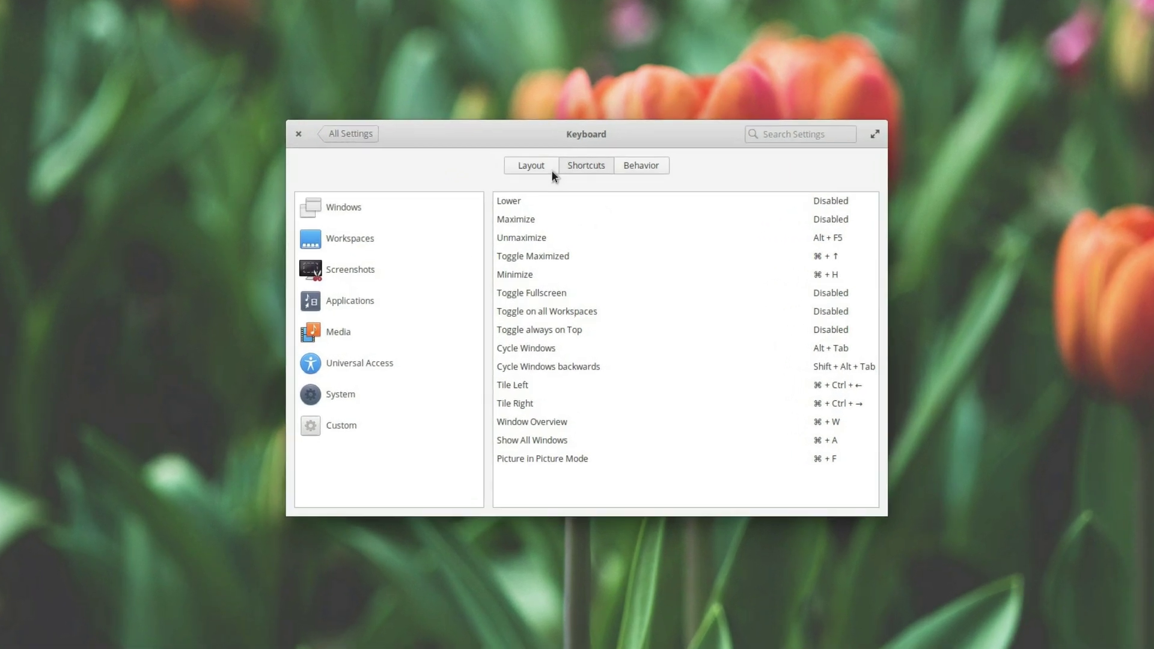
pyautogui.click(541, 193)
pyautogui.click(766, 248)
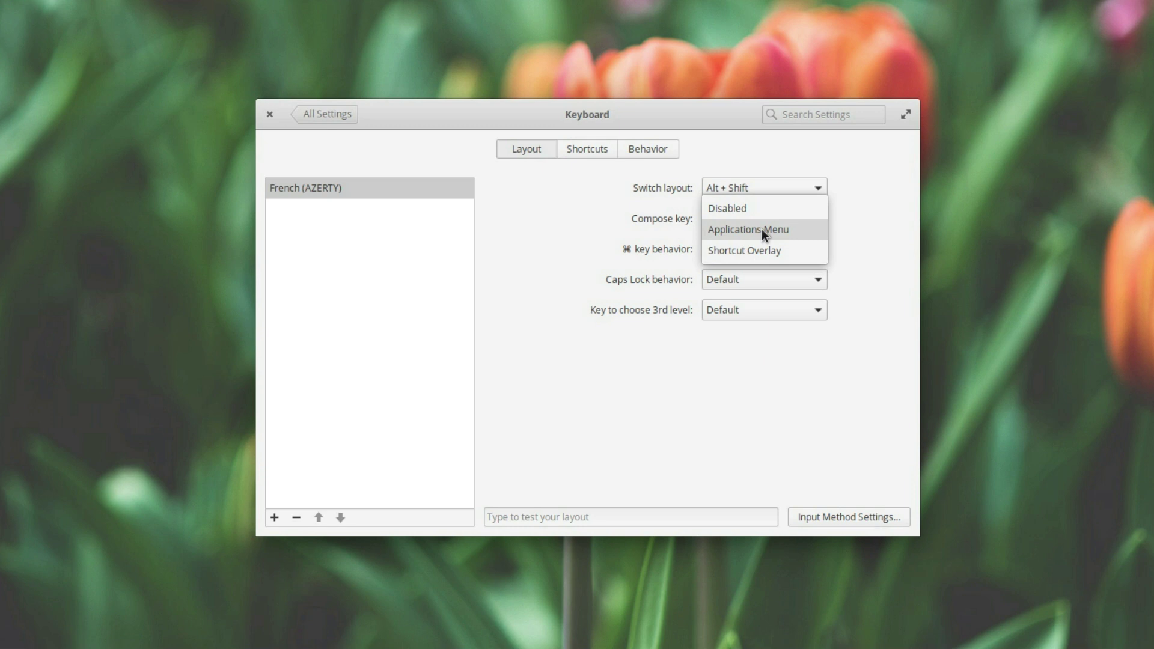
pyautogui.click(763, 230)
pyautogui.press('super')
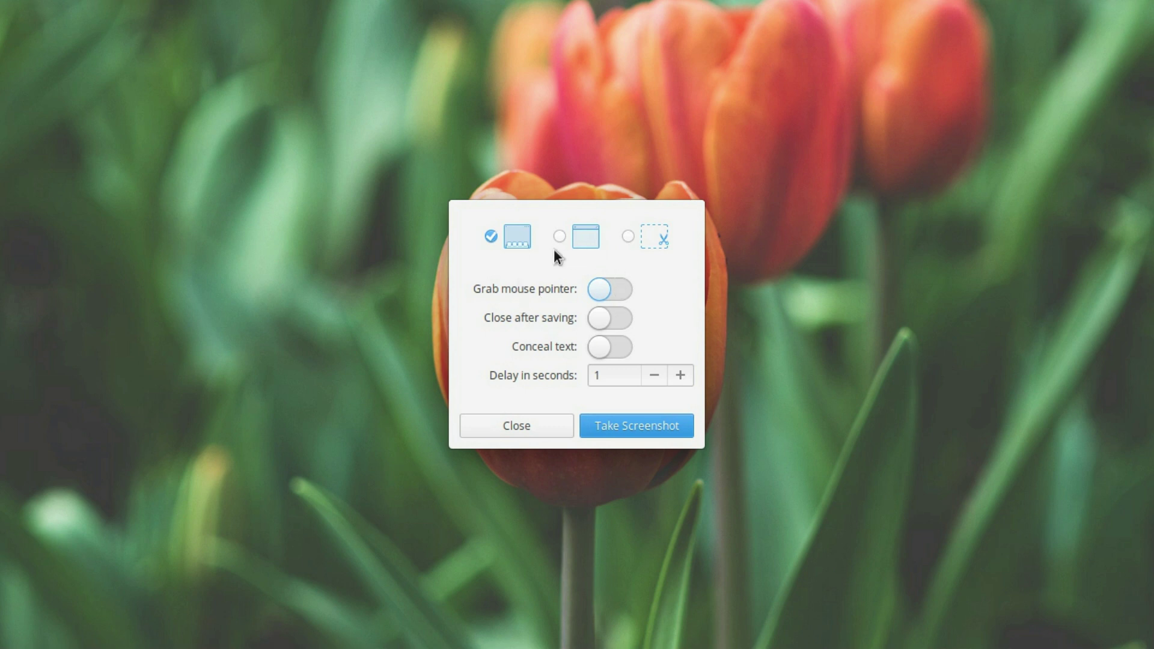
# Step: Capture the whole screen, select the @ in the file name, and cancel without saving
pyautogui.click(629, 240)
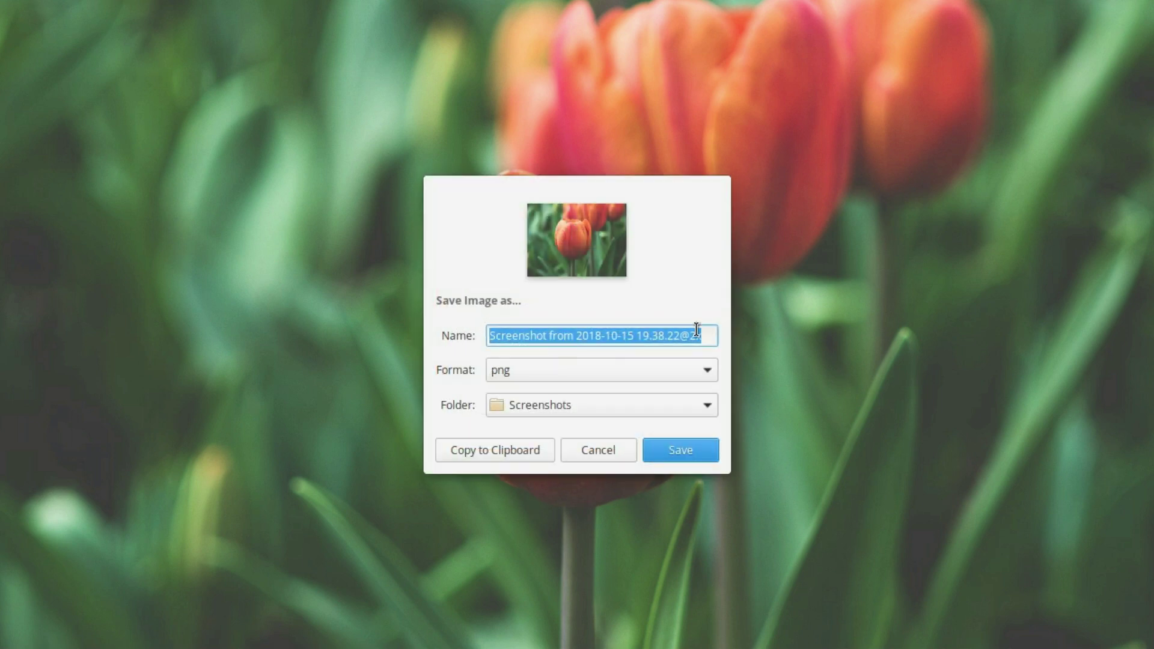
pyautogui.click(697, 332)
pyautogui.press('Left')
pyautogui.hotkey('shift', 'Left')
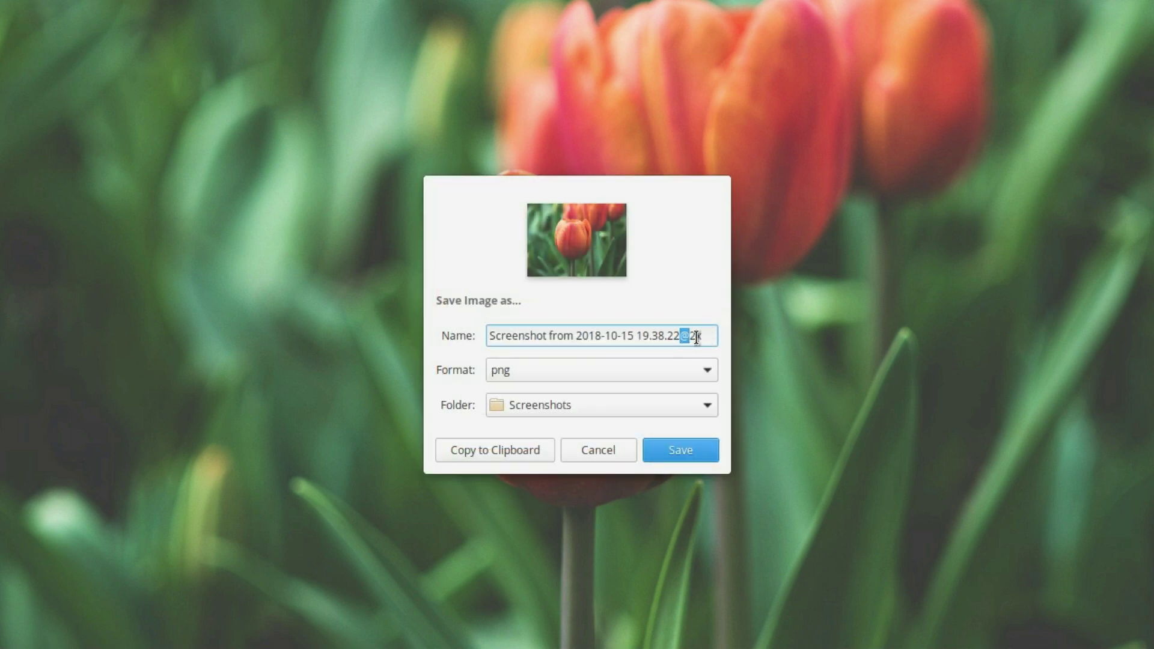
pyautogui.click(595, 450)
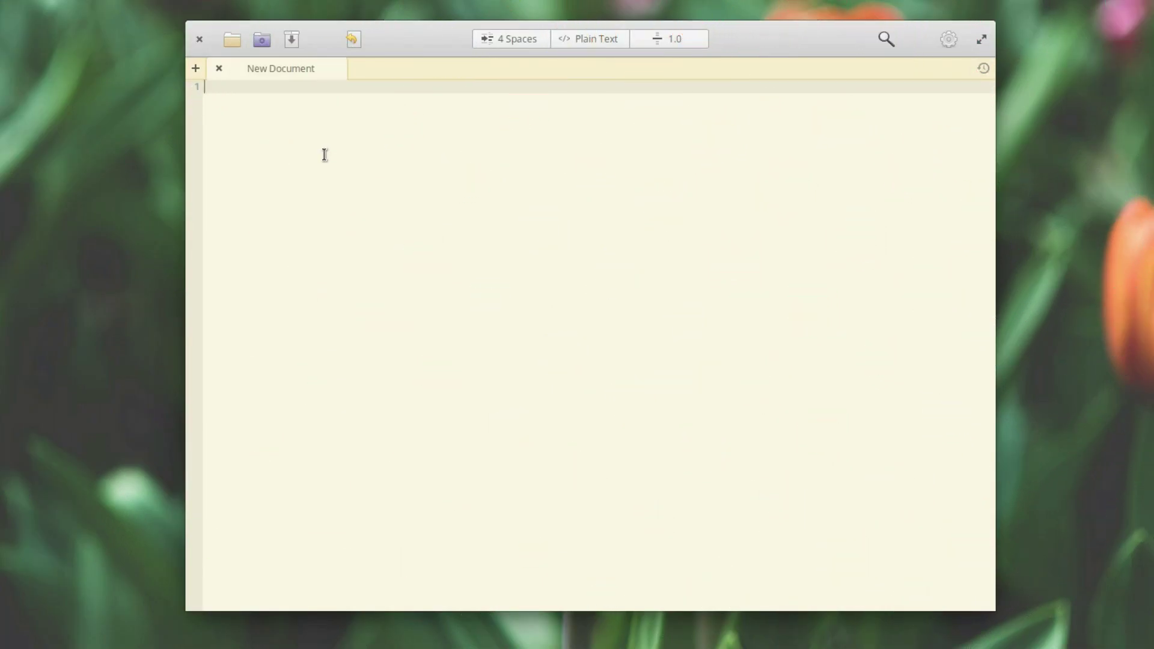
# Step: Insert a music-note emoji on line 1 from the Objects category of the Ctrl+. emoji picker
pyautogui.hotkey('ctrl', '.')
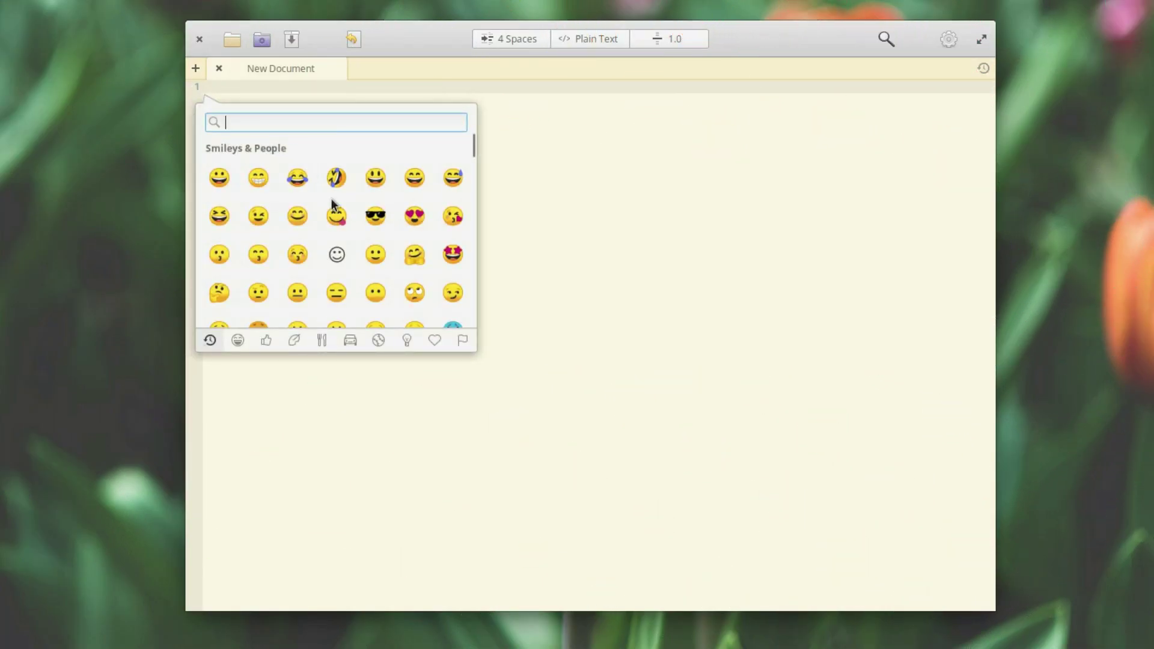
pyautogui.scroll(-4, 311, 183)
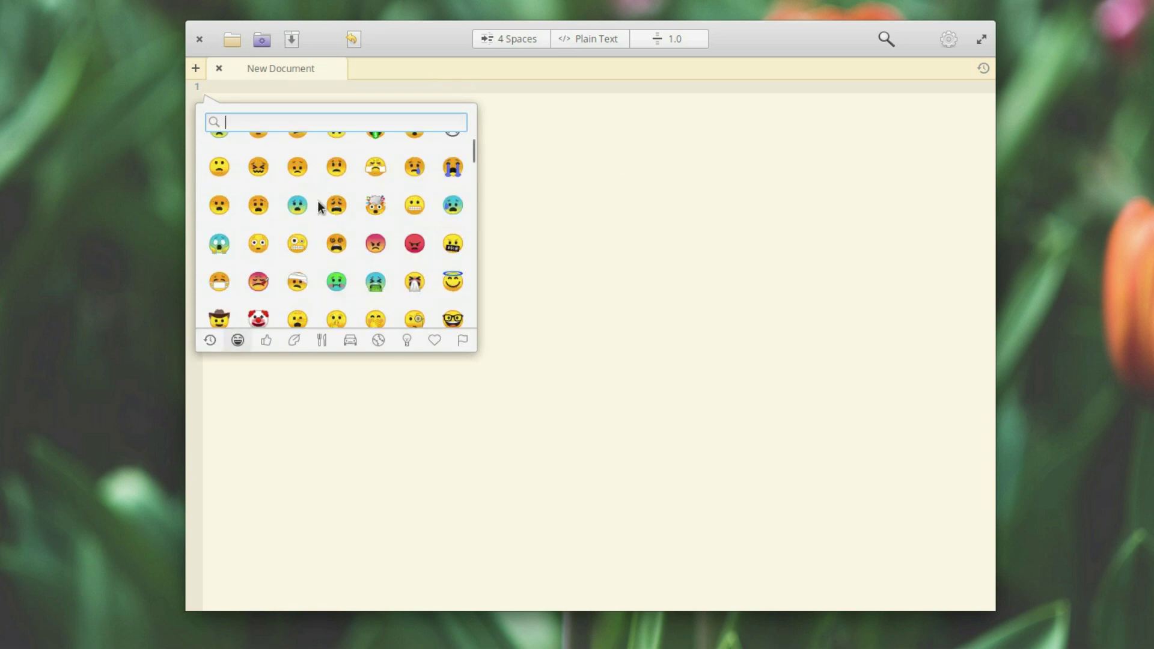
pyautogui.click(266, 340)
pyautogui.click(294, 340)
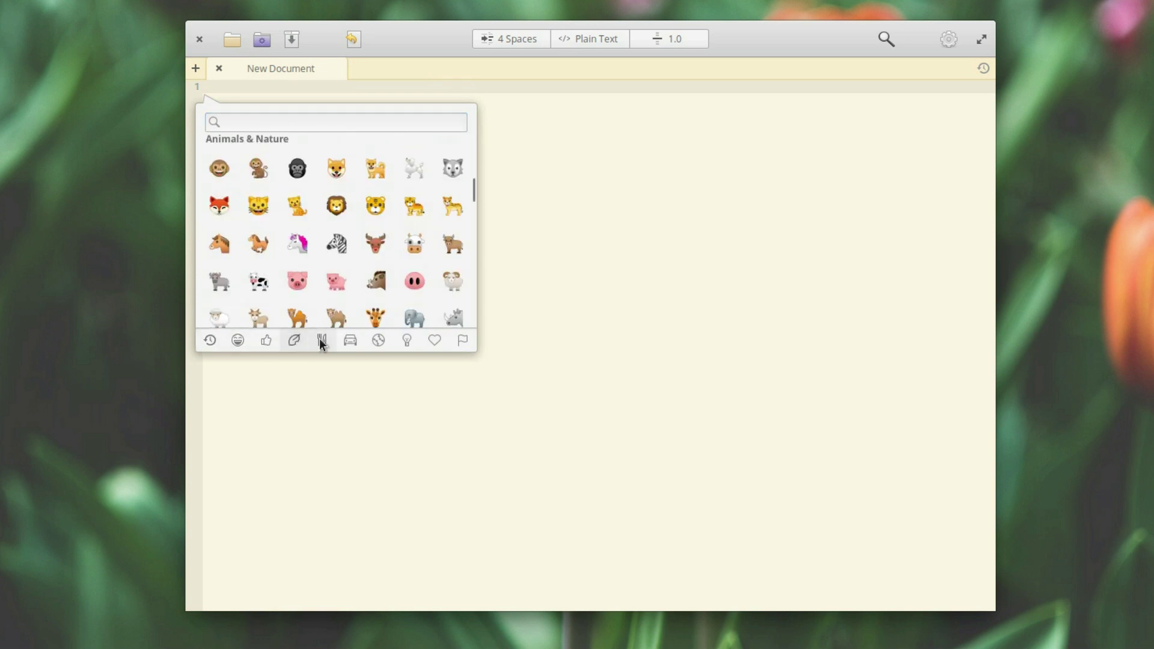
pyautogui.click(322, 340)
pyautogui.click(349, 341)
pyautogui.click(388, 342)
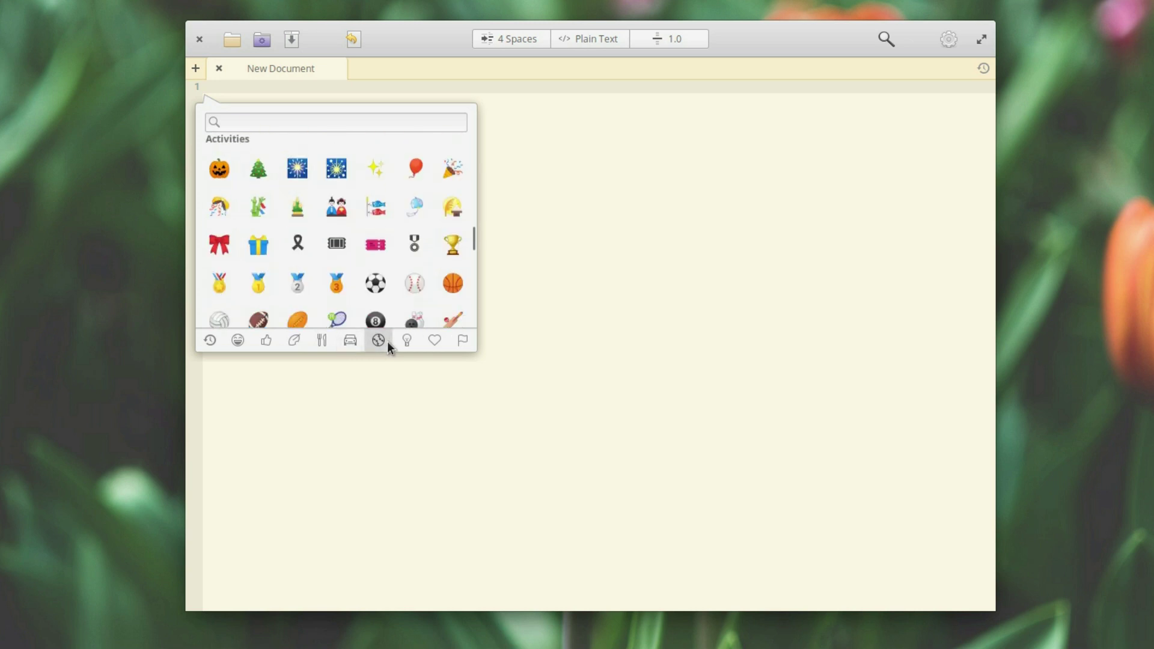
pyautogui.click(409, 341)
pyautogui.click(337, 206)
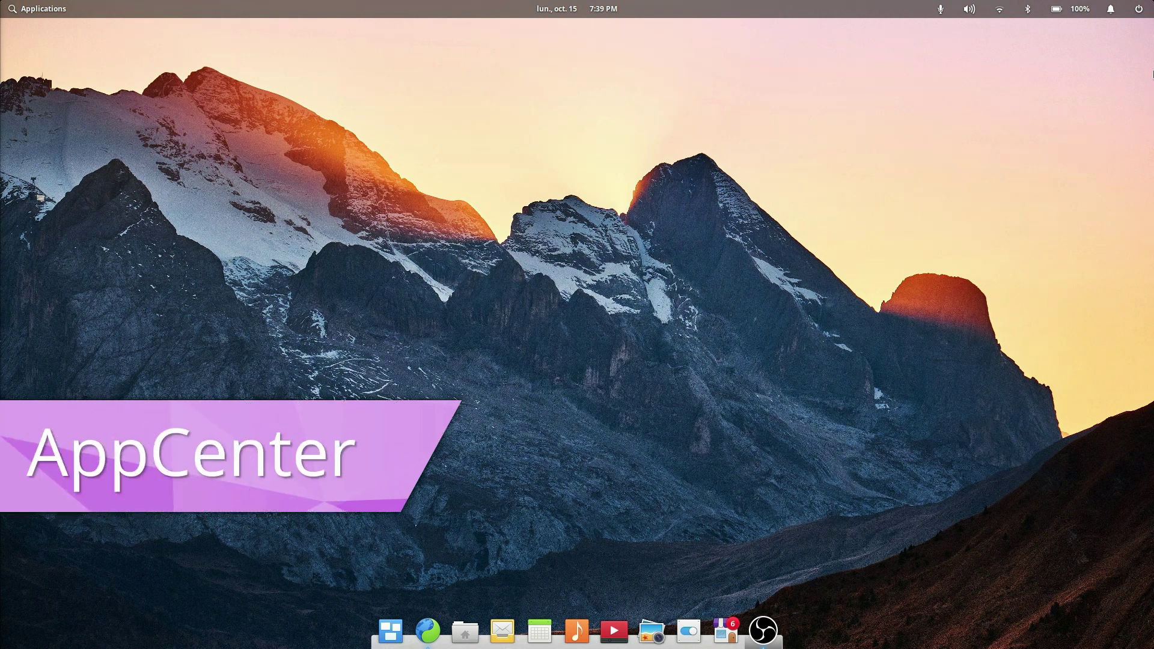
# Step: Bring up the shut-down confirmation from the session menu
pyautogui.click(1139, 8)
pyautogui.click(1093, 142)
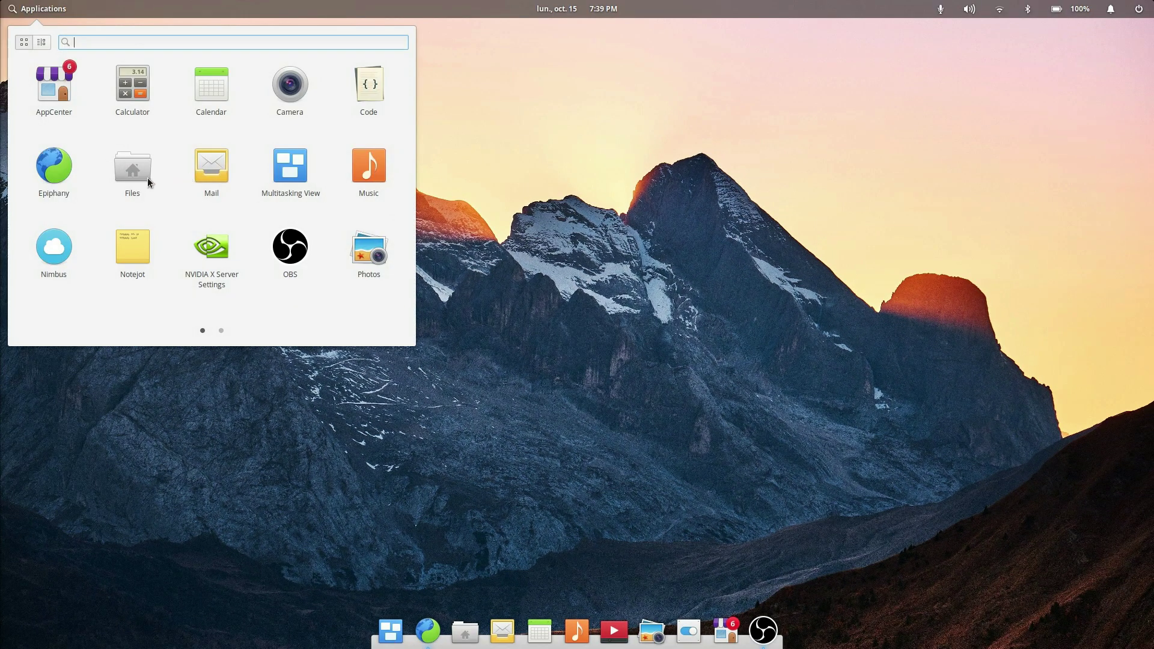
pyautogui.scroll(-1, 234, 159)
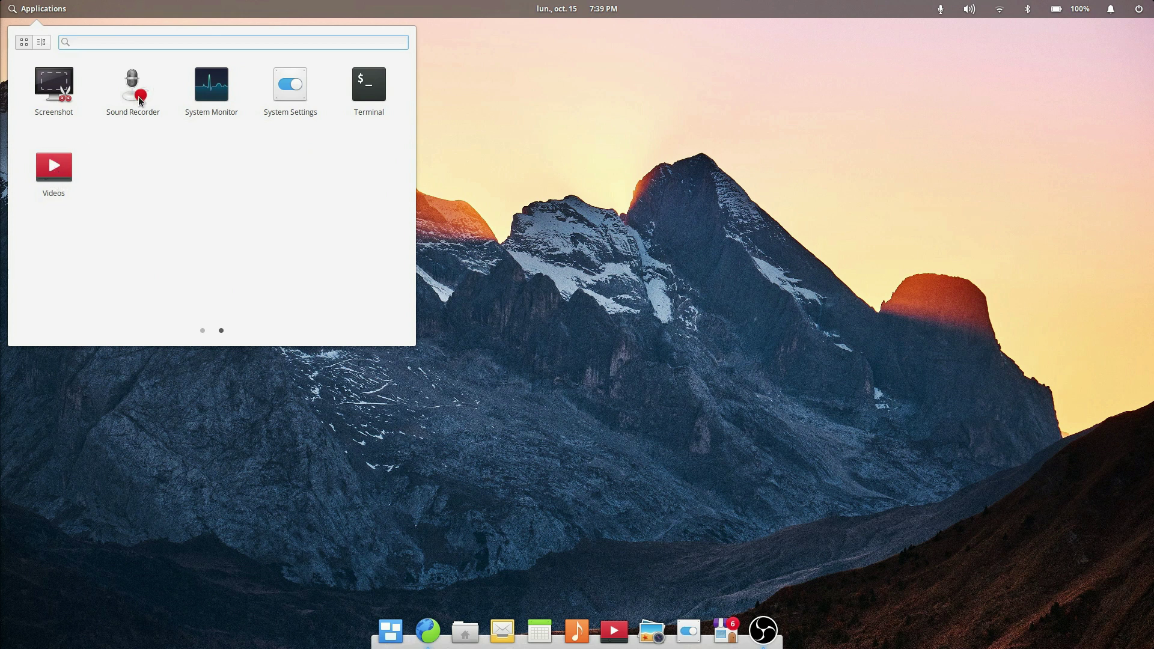
# Step: Close the application launcher and open the home folder in Files
pyautogui.scroll(1, 234, 131)
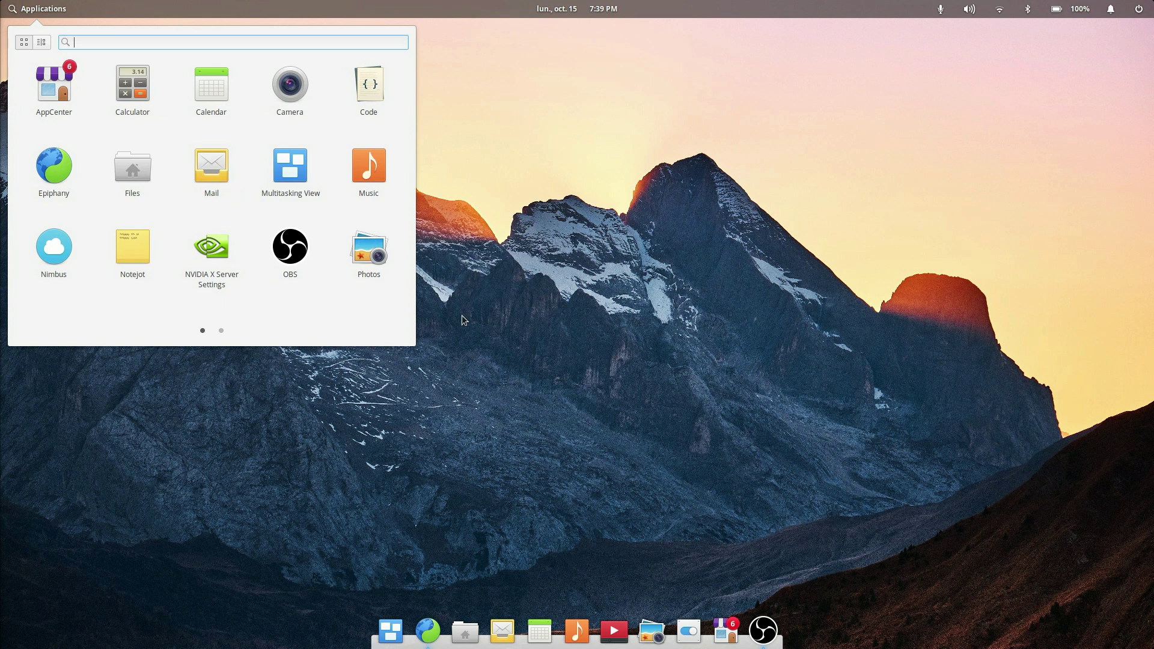
pyautogui.click(556, 344)
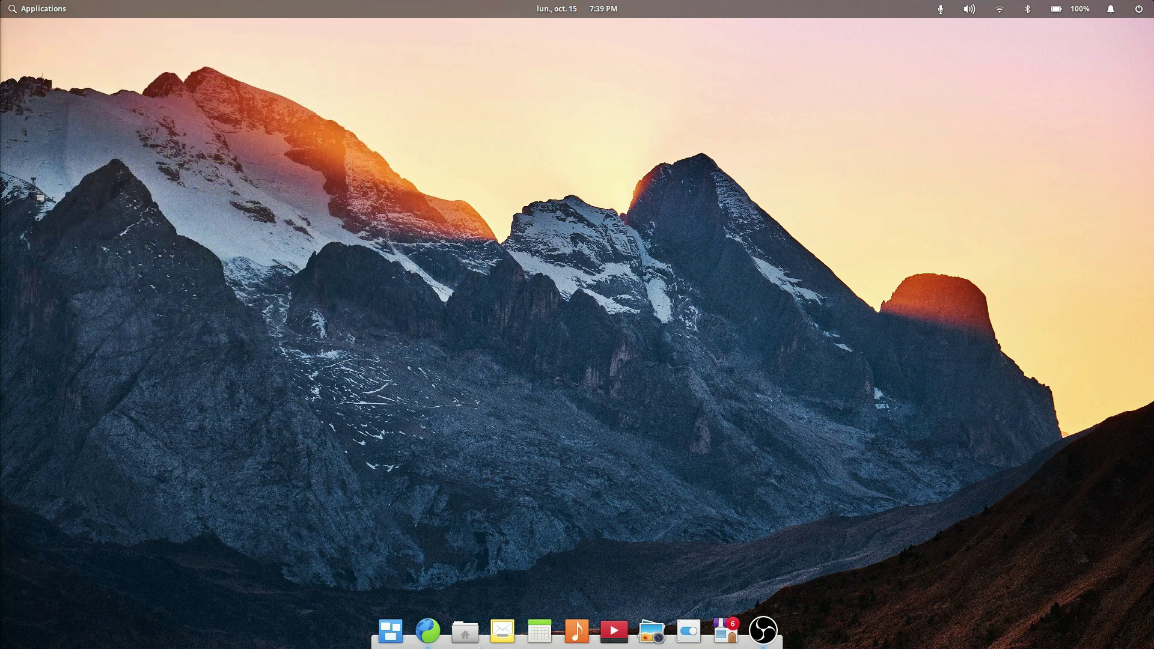
pyautogui.click(465, 631)
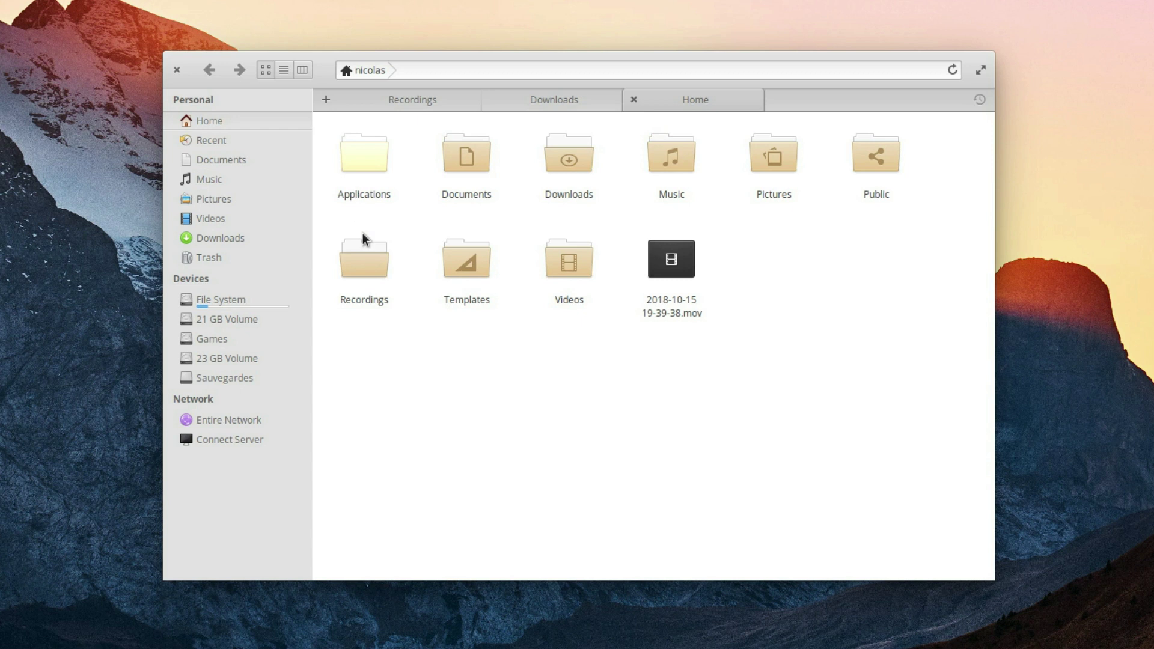
# Step: Show the Downloads folder's actions, then open and close the application launcher
pyautogui.rightClick(576, 173)
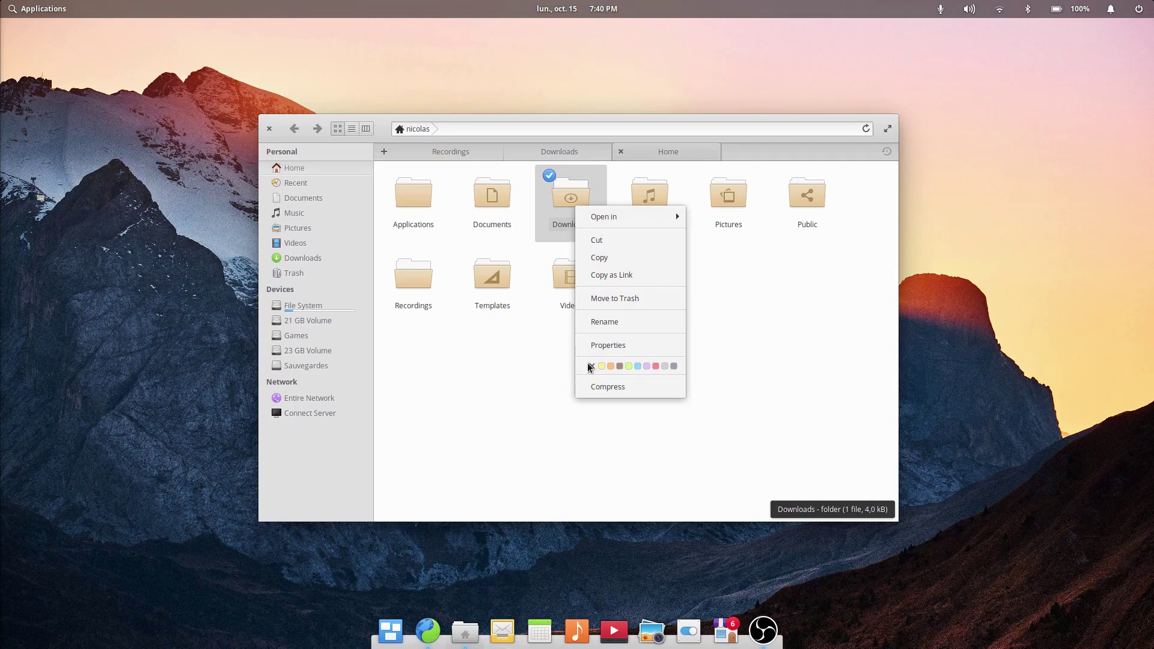
pyautogui.press('super')
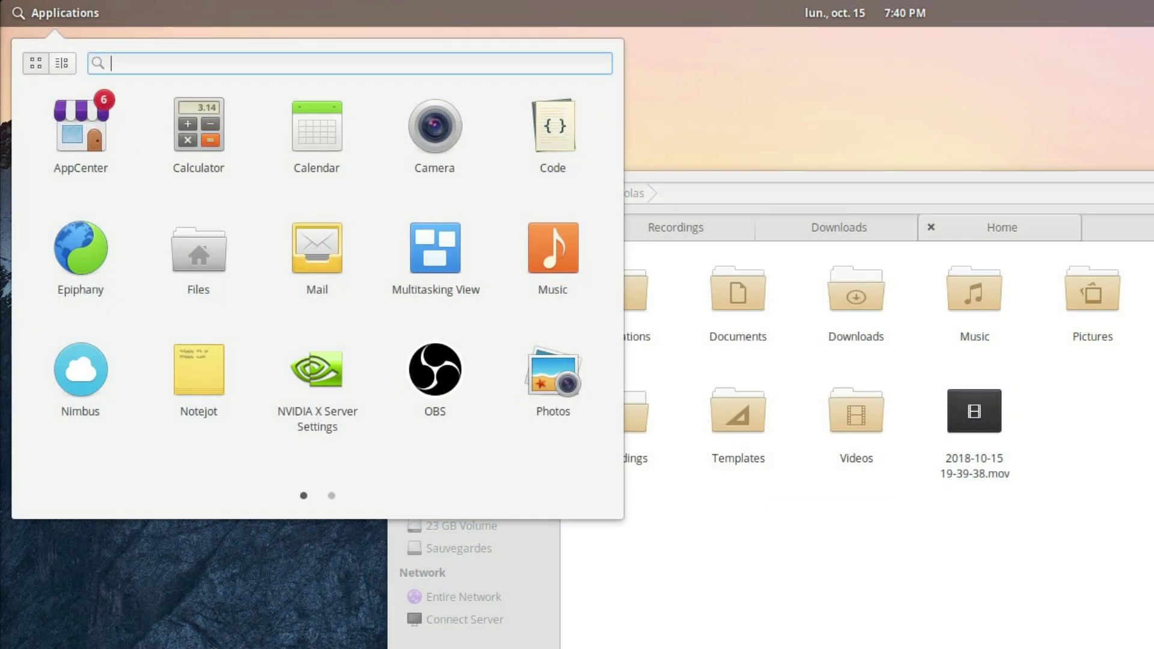
pyautogui.press('Escape')
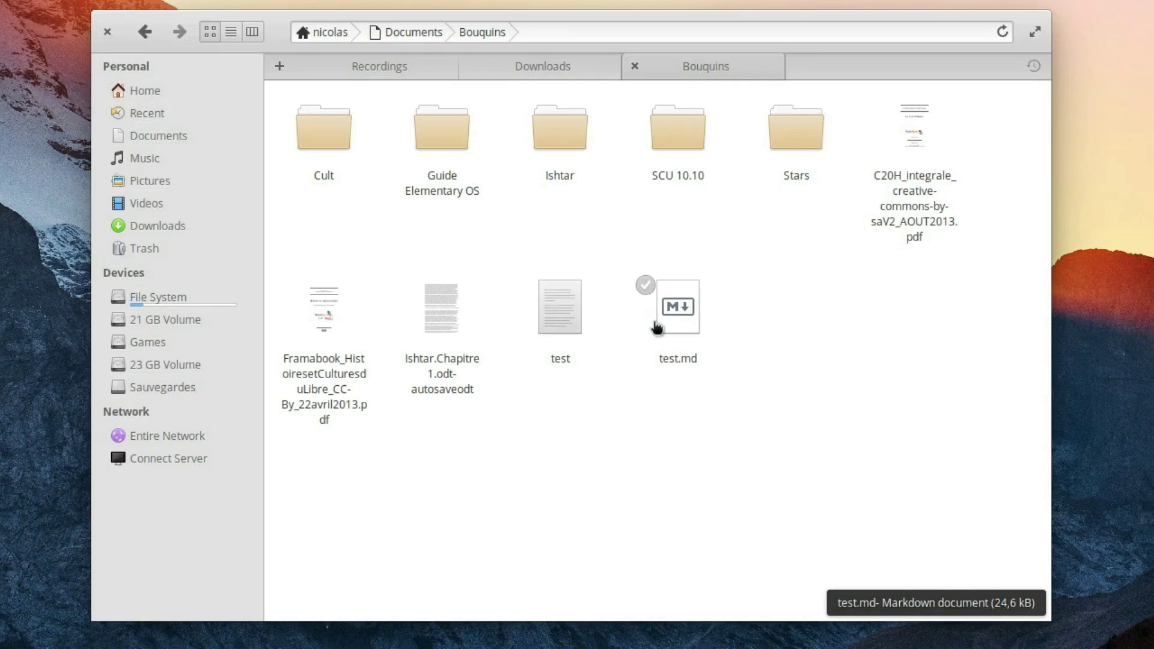
# Step: Zoom the Bouquins folder icons larger and then smaller
pyautogui.scroll(4, 693, 335)
pyautogui.scroll(-4, 719, 359)
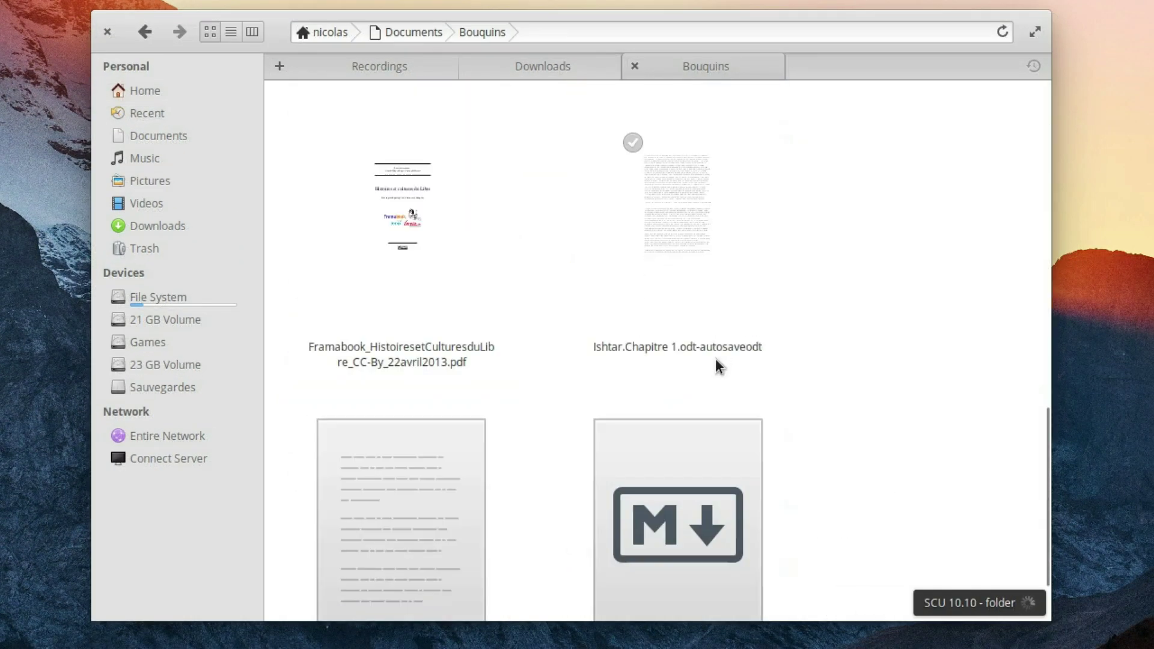
pyautogui.scroll(-2, 719, 367)
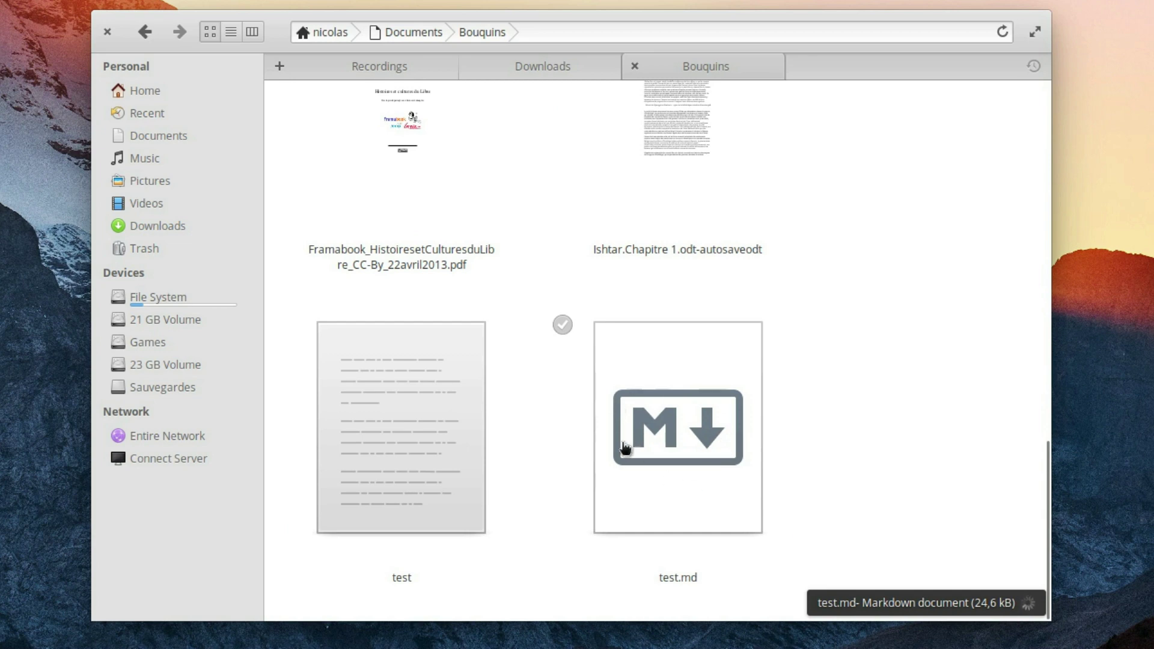
pyautogui.scroll(-3, 654, 407)
pyautogui.scroll(1, 657, 408)
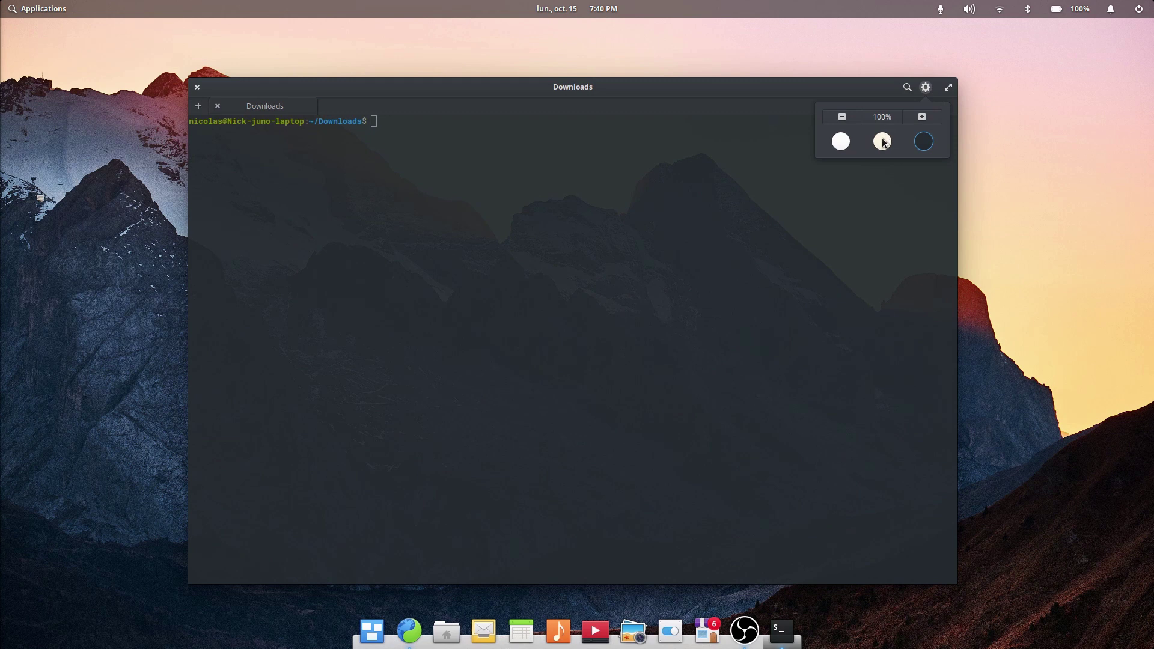
# Step: Switch Terminal to cream then white, and cycle Code through dark, cream, white, back to dark
pyautogui.click(882, 142)
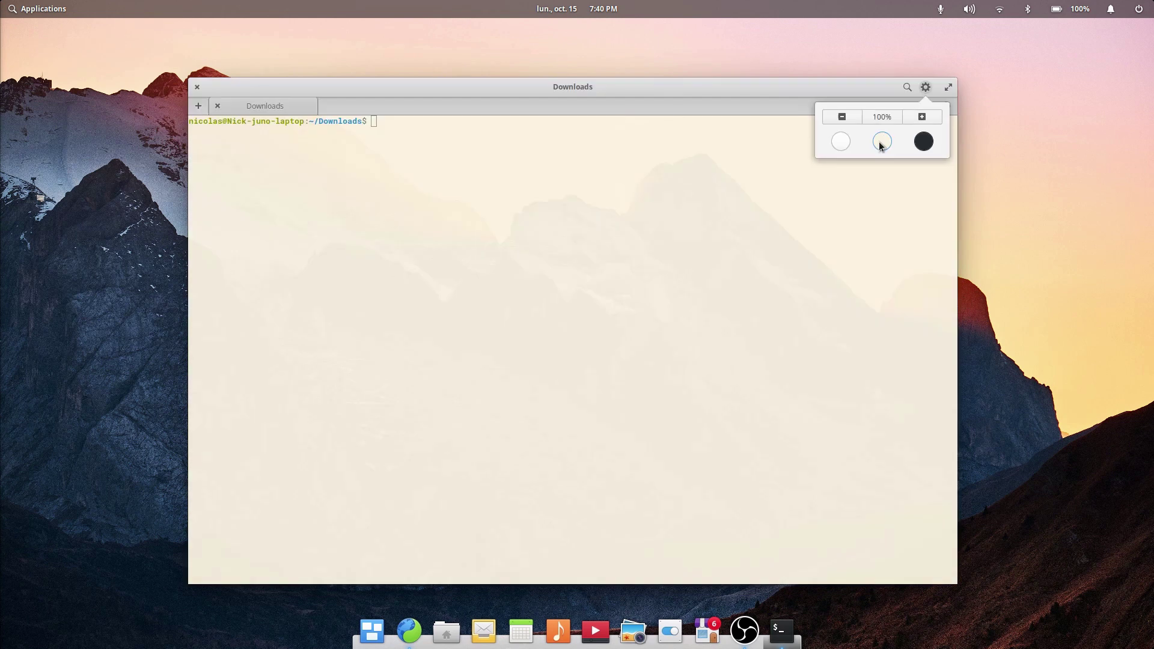
pyautogui.click(839, 142)
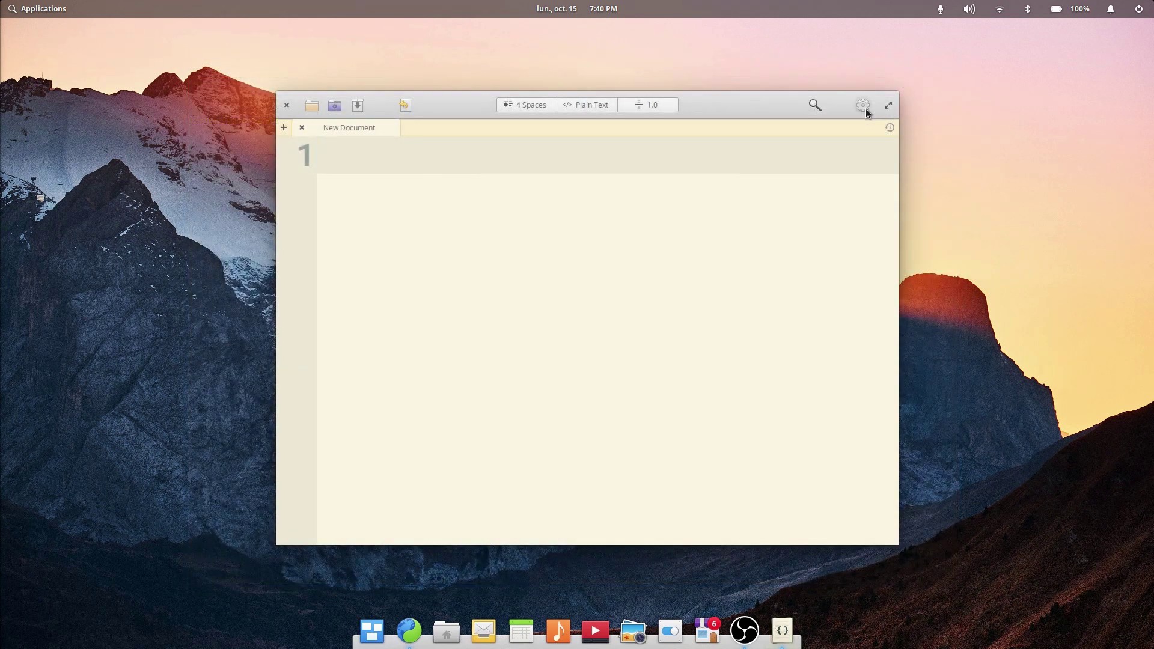
pyautogui.click(864, 107)
pyautogui.click(872, 163)
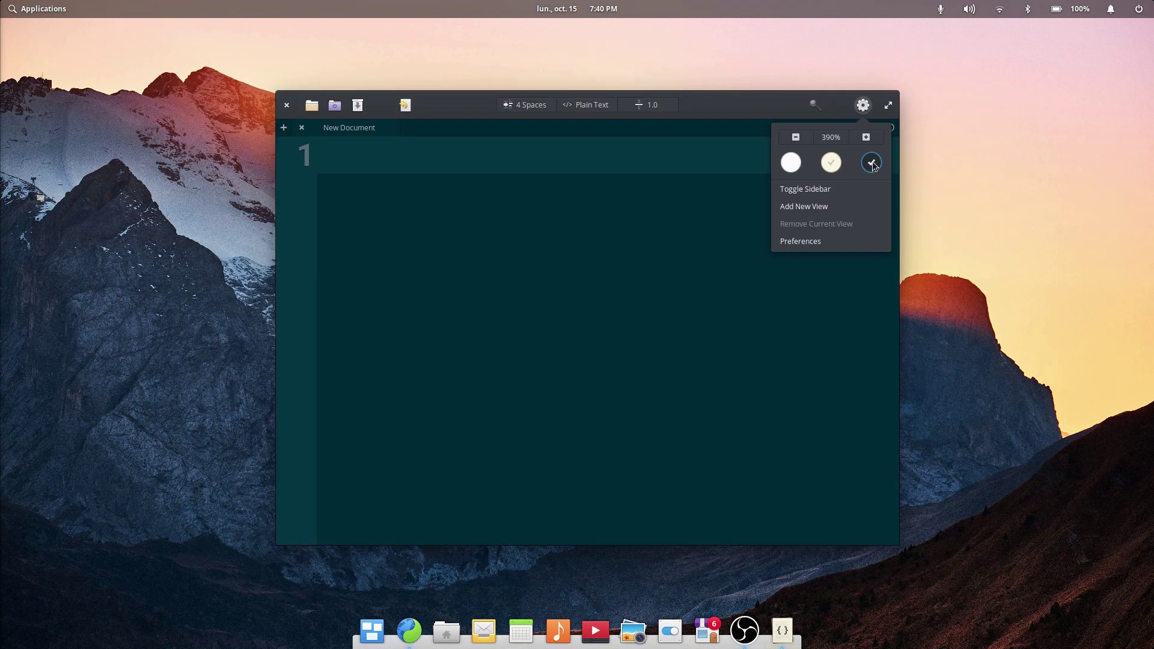
pyautogui.click(833, 163)
pyautogui.click(790, 170)
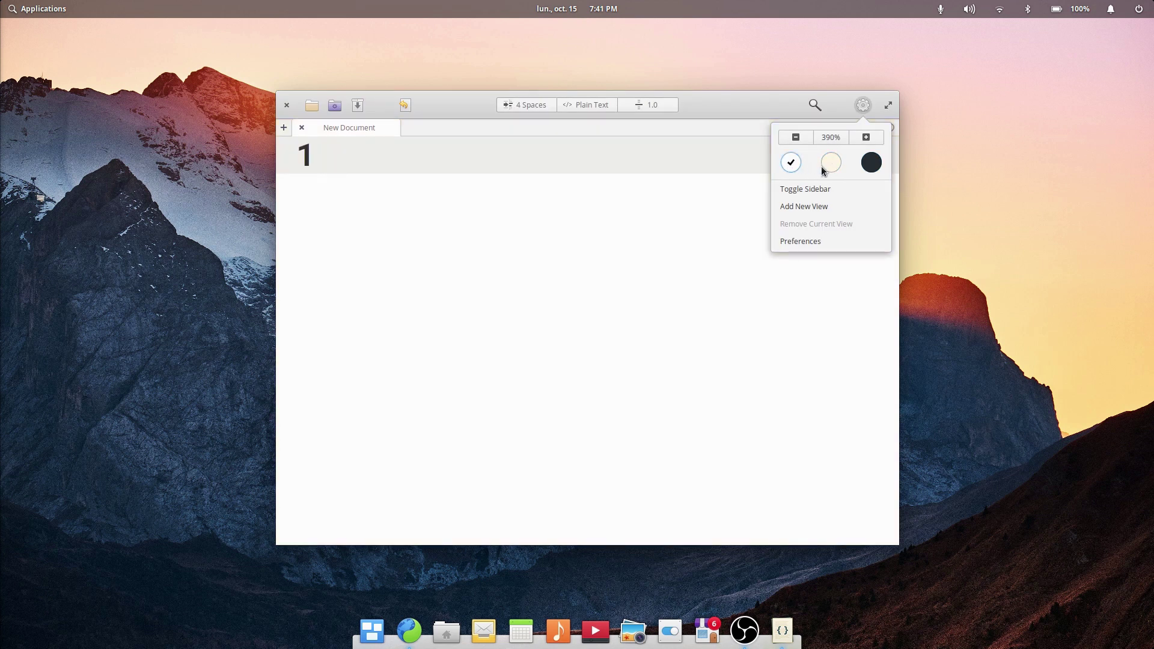
pyautogui.click(871, 168)
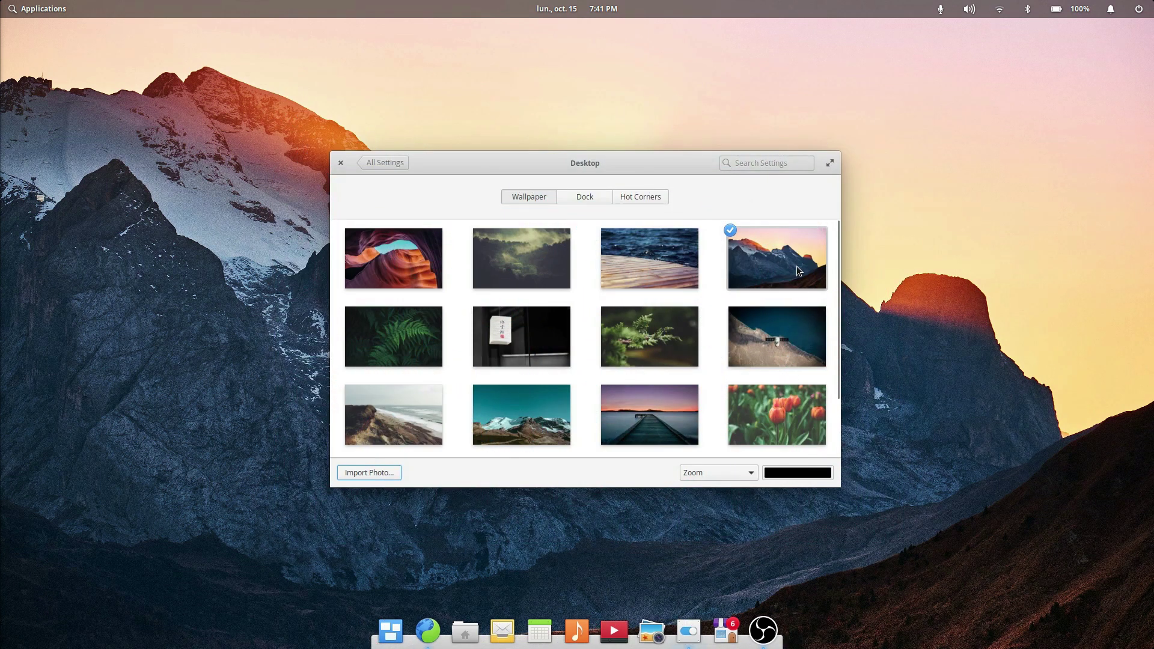
pyautogui.scroll(-3, 795, 268)
pyautogui.scroll(3, 754, 320)
pyautogui.scroll(-2, 430, 333)
pyautogui.scroll(2, 535, 402)
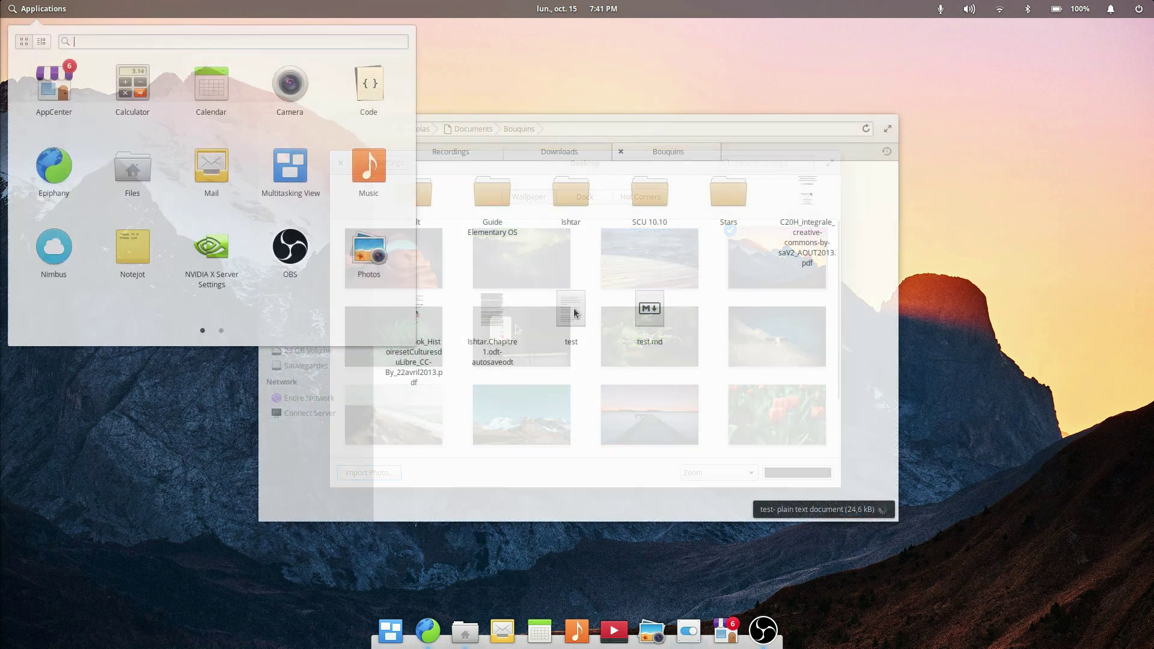
# Step: Launch the Nimbus weather widget by searching 'nimbus' in Applications
pyautogui.write('nimbus')
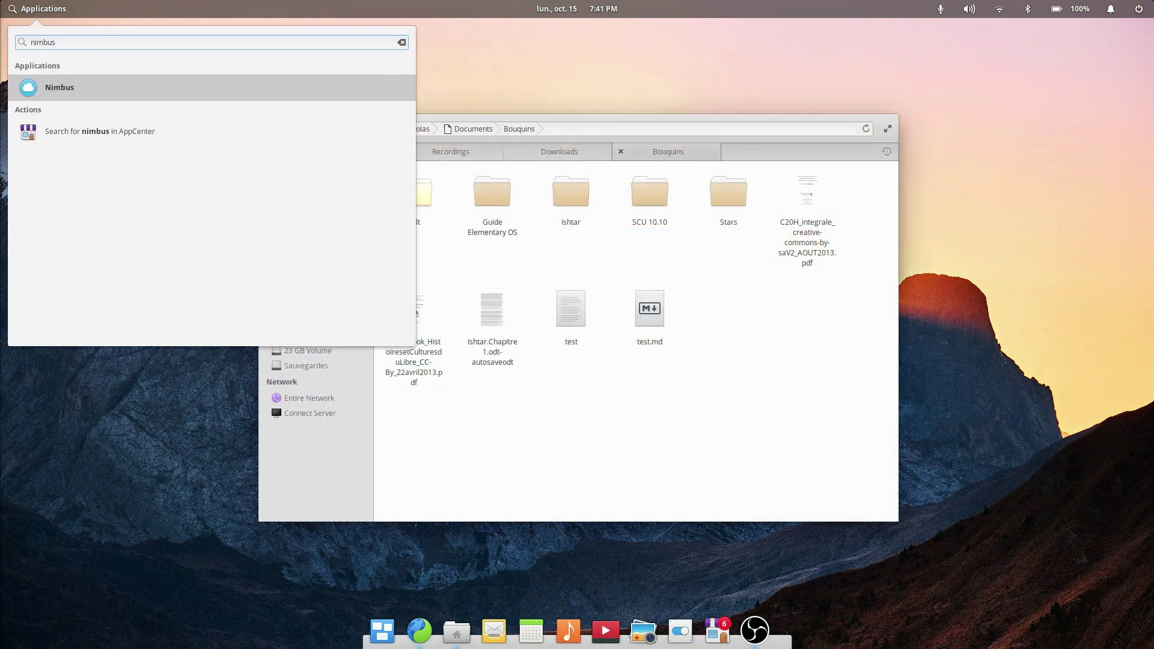
pyautogui.press('Return')
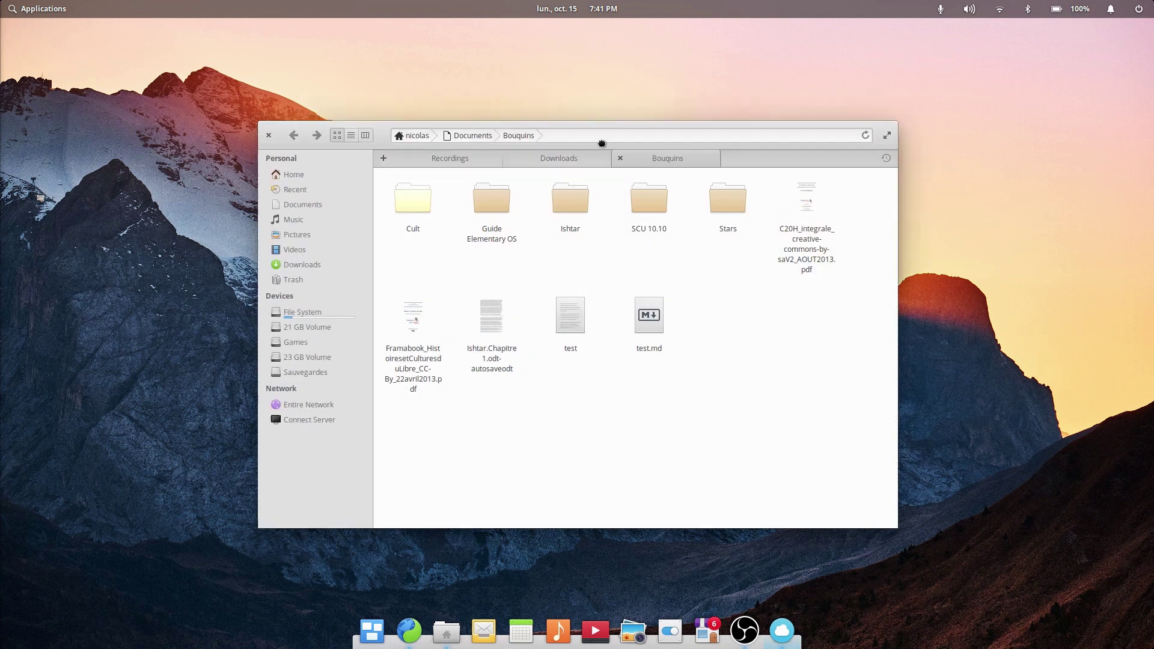
pyautogui.moveTo(600, 142); pyautogui.dragTo(581, 168)
# Step: Quit Nimbus from its dock icon and relaunch it via an Applications search for 'nimbus'
pyautogui.rightClick(788, 620)
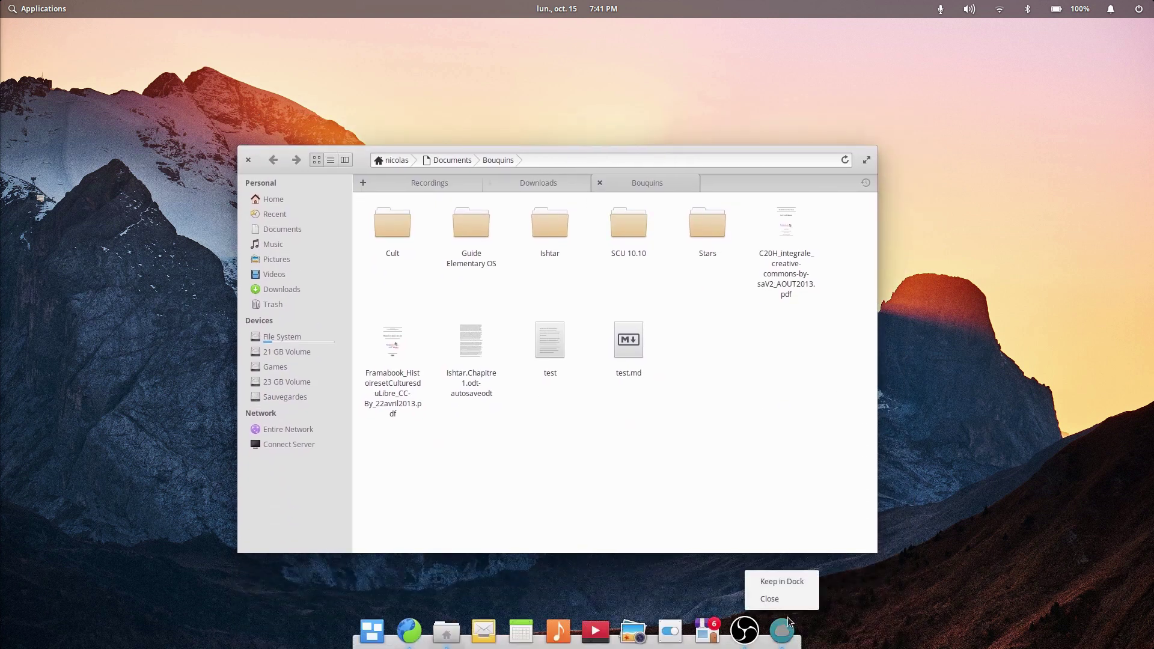
pyautogui.click(770, 599)
pyautogui.press('super')
pyautogui.write('nim')
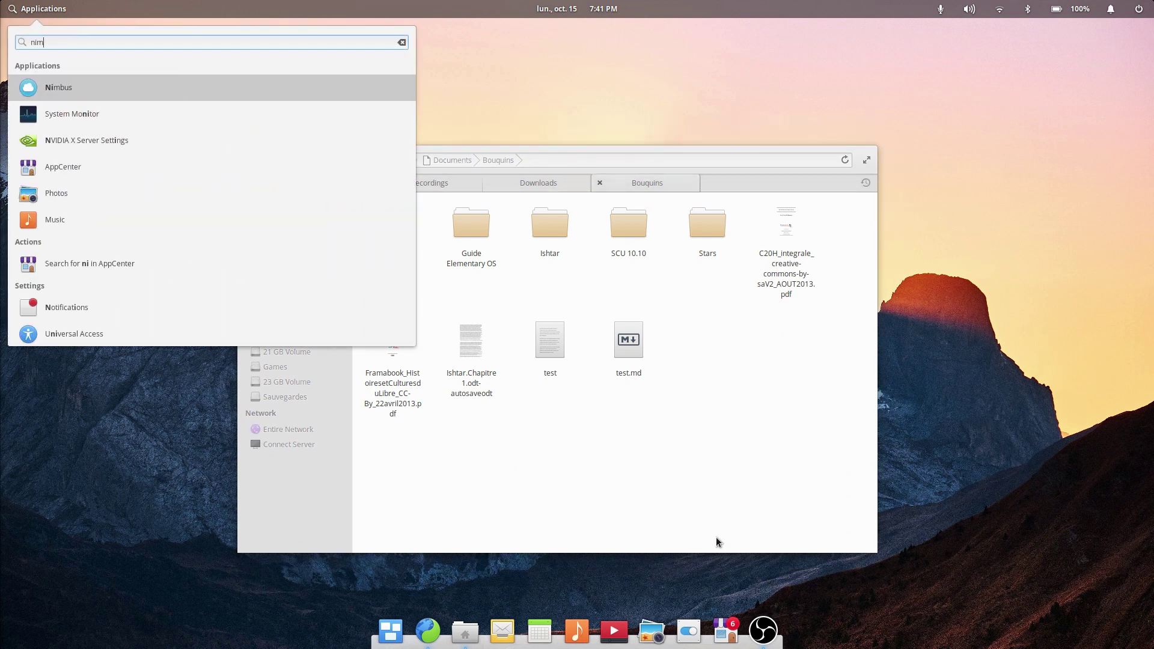
pyautogui.write('bus')
pyautogui.press('Return')
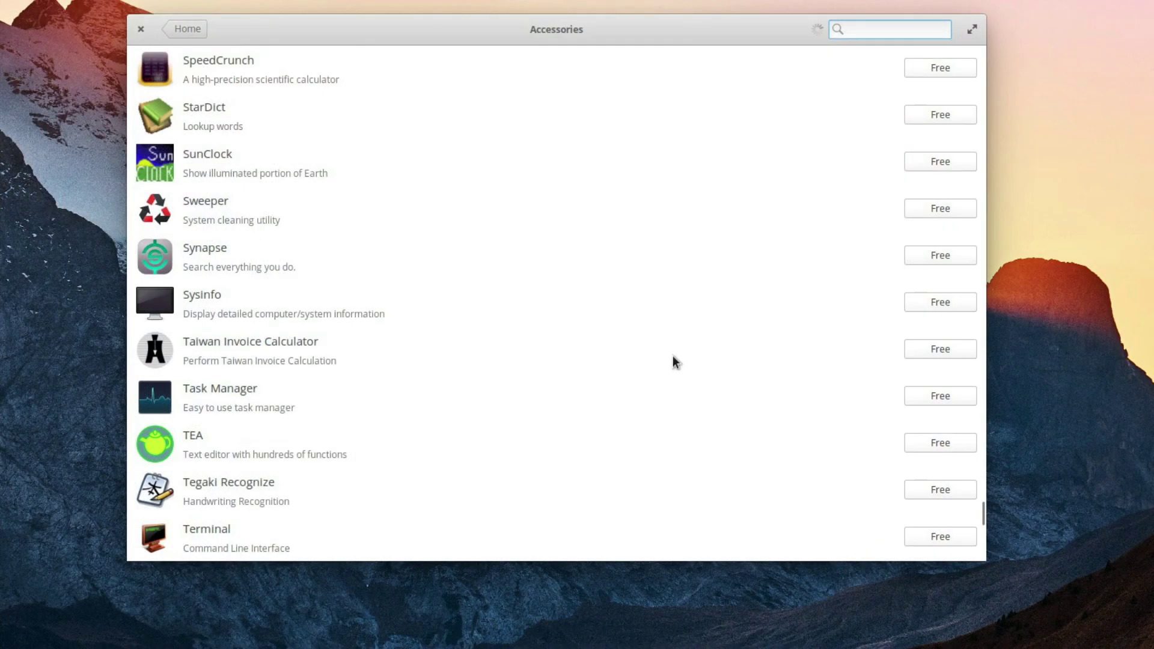
# Step: Scroll down through AppCenter's Accessories app list to its end
pyautogui.scroll(-10, 676, 353)
pyautogui.scroll(-10, 685, 342)
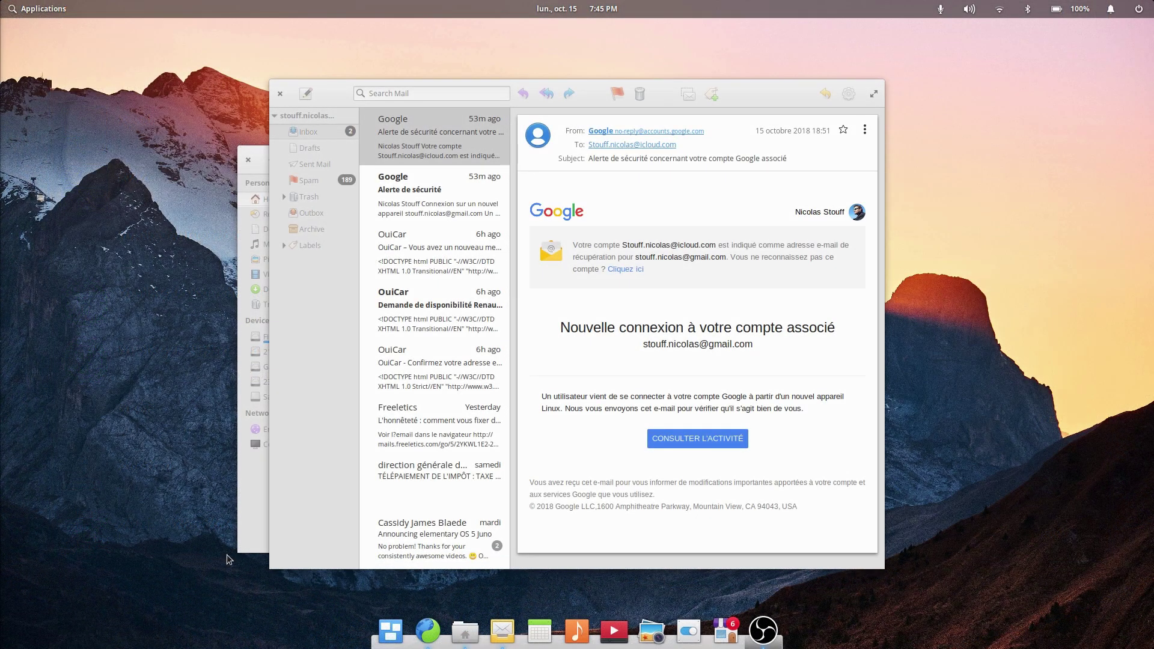
# Step: Minimize Mail from the dock and start a search in System Settings
pyautogui.click(503, 631)
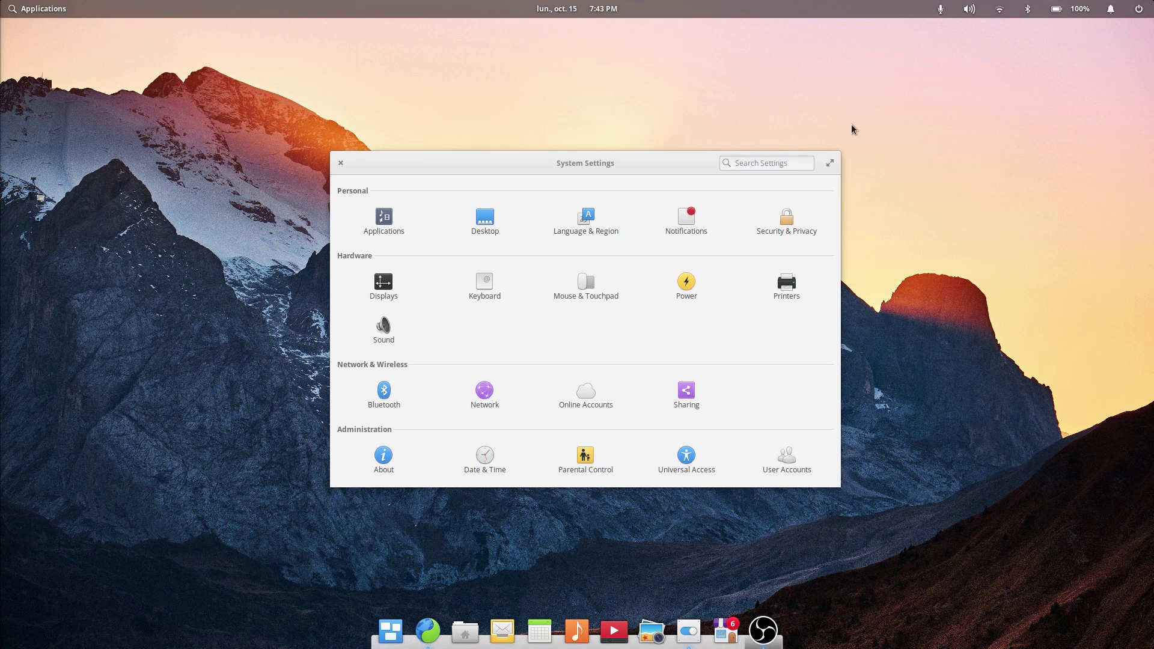
pyautogui.click(757, 163)
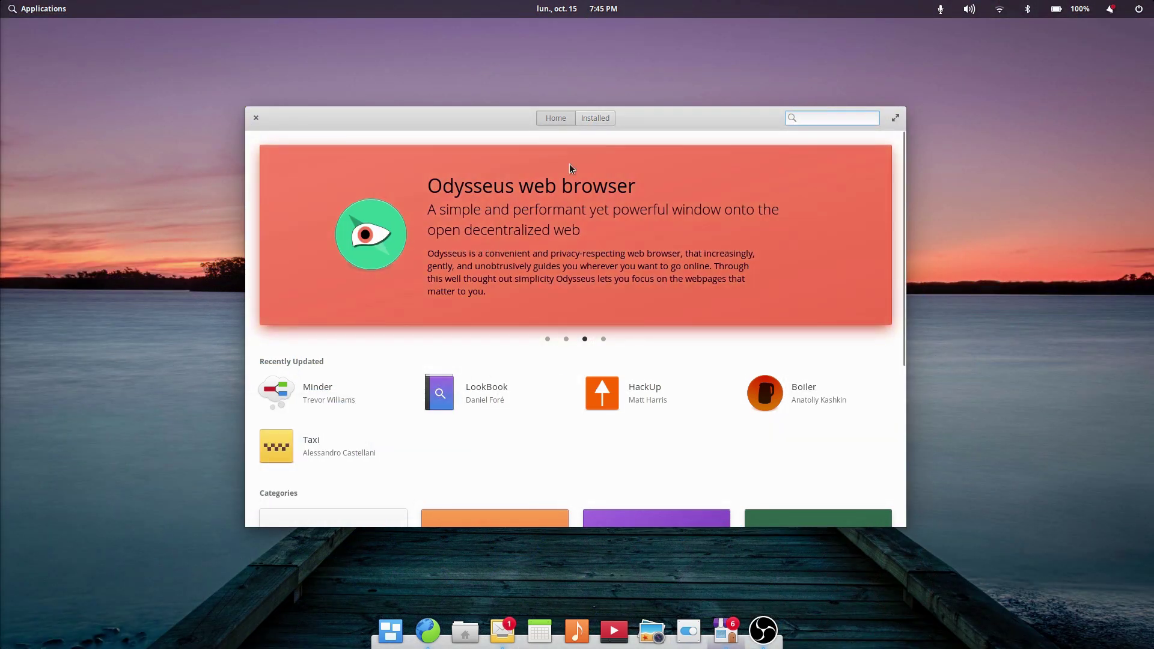
# Step: Show the Installed page and scroll through its 6 available updates
pyautogui.click(596, 118)
pyautogui.scroll(-3, 636, 250)
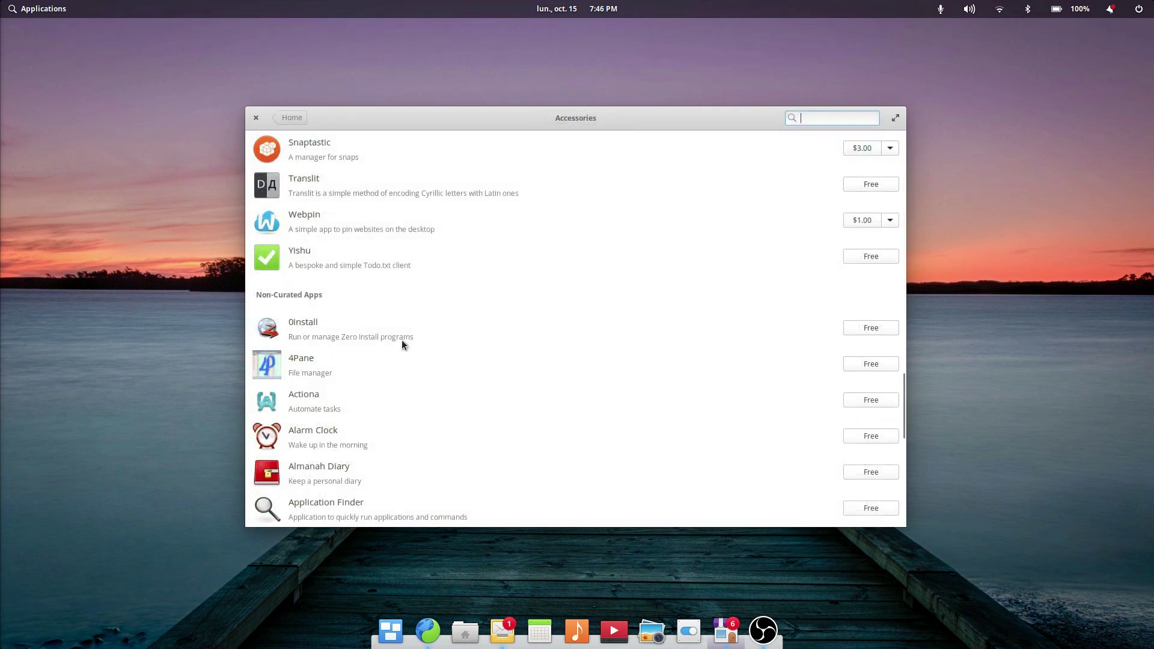
pyautogui.scroll(10, 378, 280)
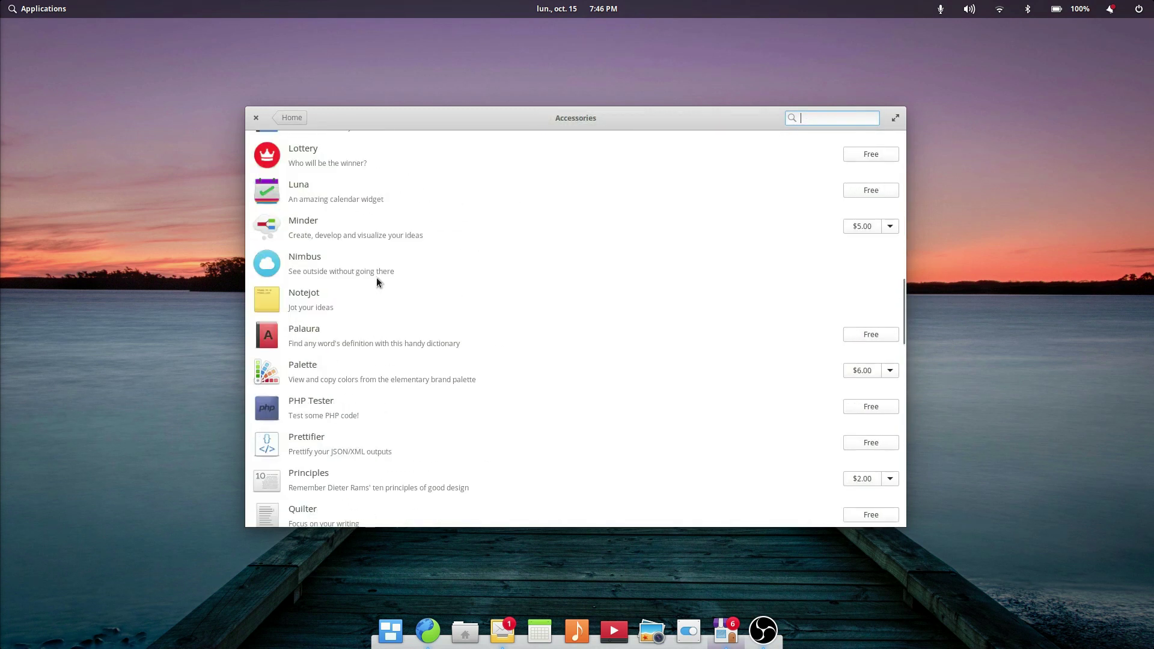
pyautogui.scroll(-5, 376, 278)
pyautogui.scroll(-5, 376, 277)
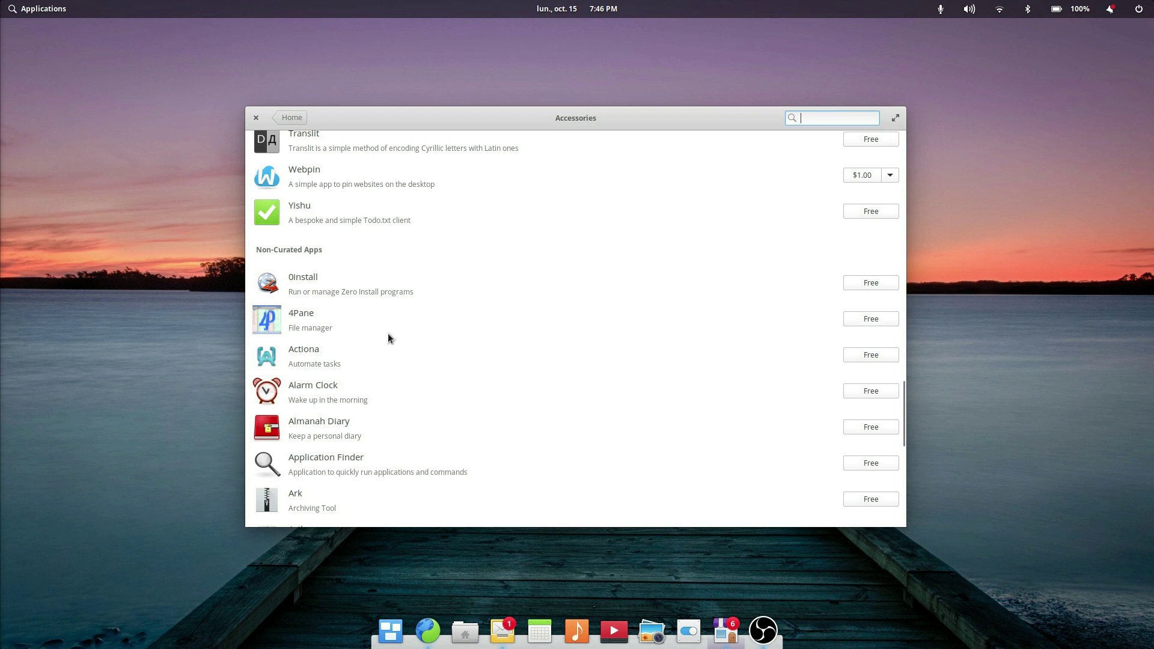
pyautogui.scroll(15, 438, 312)
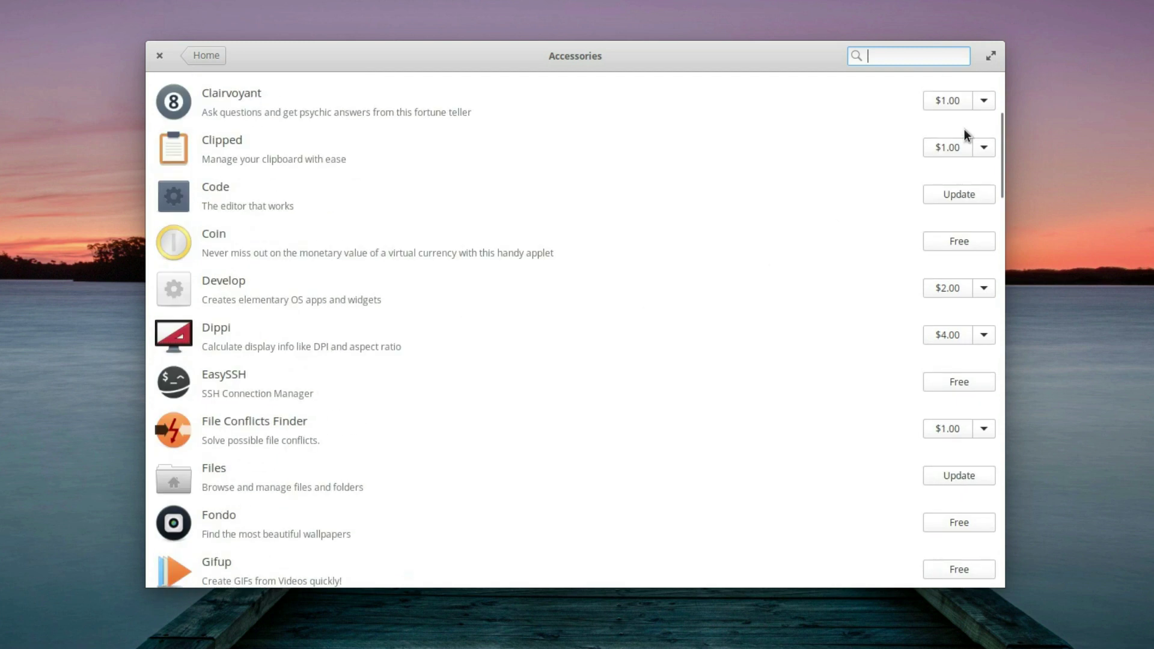
# Step: Set Clairvoyant's price to 0 so it is listed as Free
pyautogui.click(985, 101)
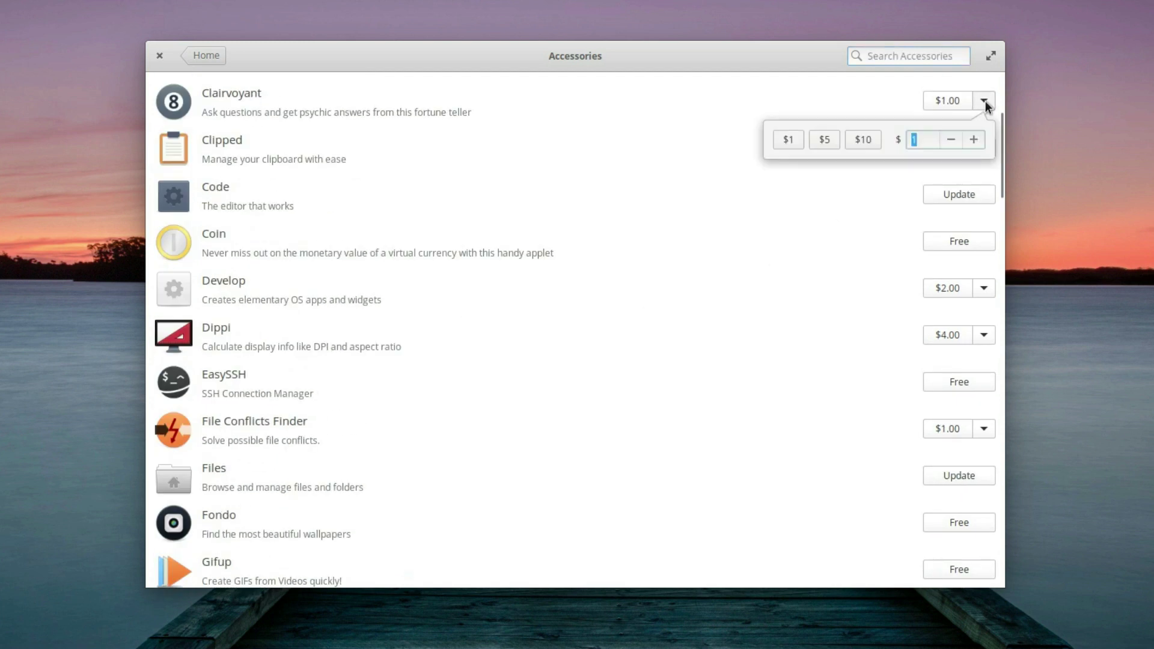
pyautogui.write('0')
pyautogui.click(940, 220)
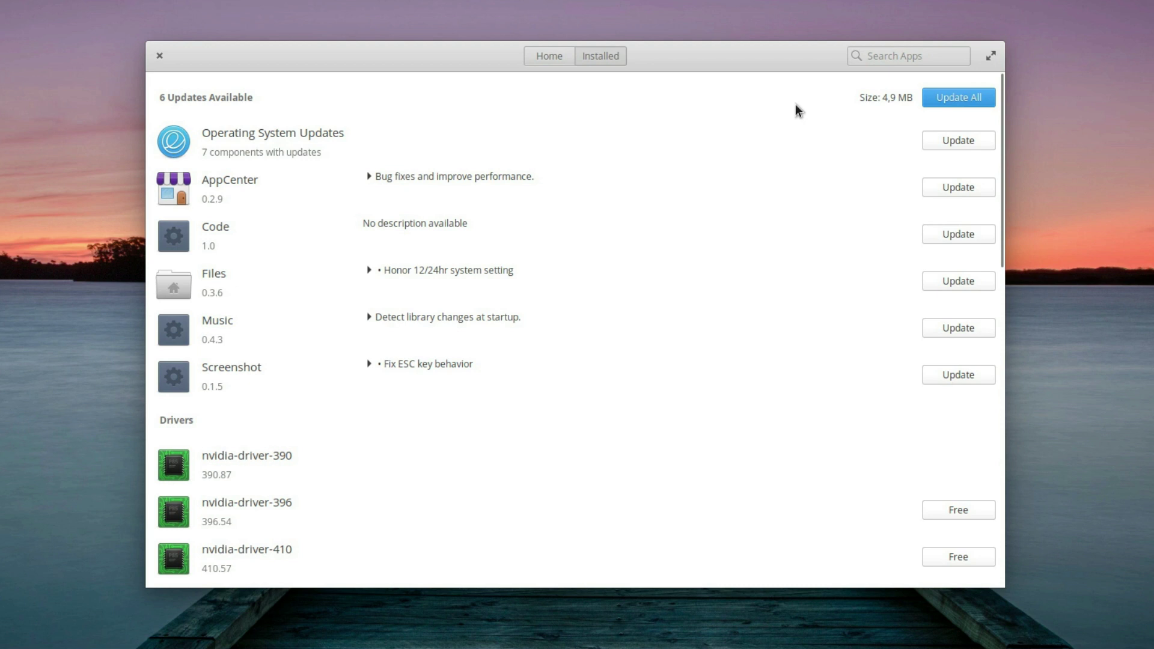
pyautogui.click(961, 190)
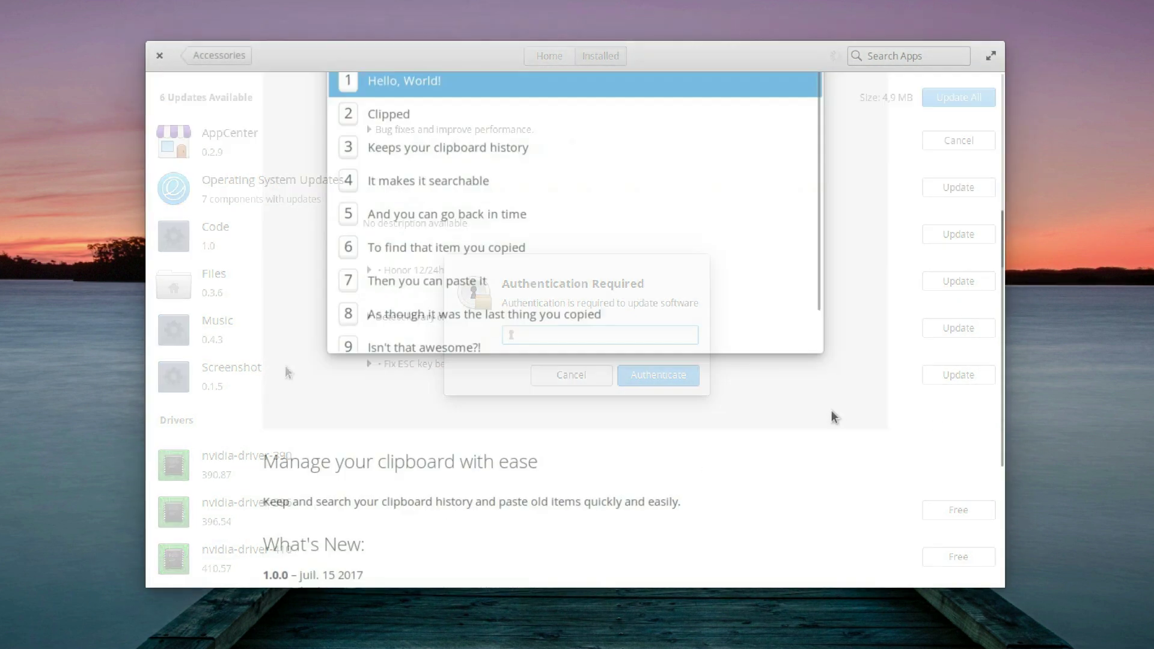
pyautogui.scroll(-5, 831, 410)
pyautogui.click(778, 434)
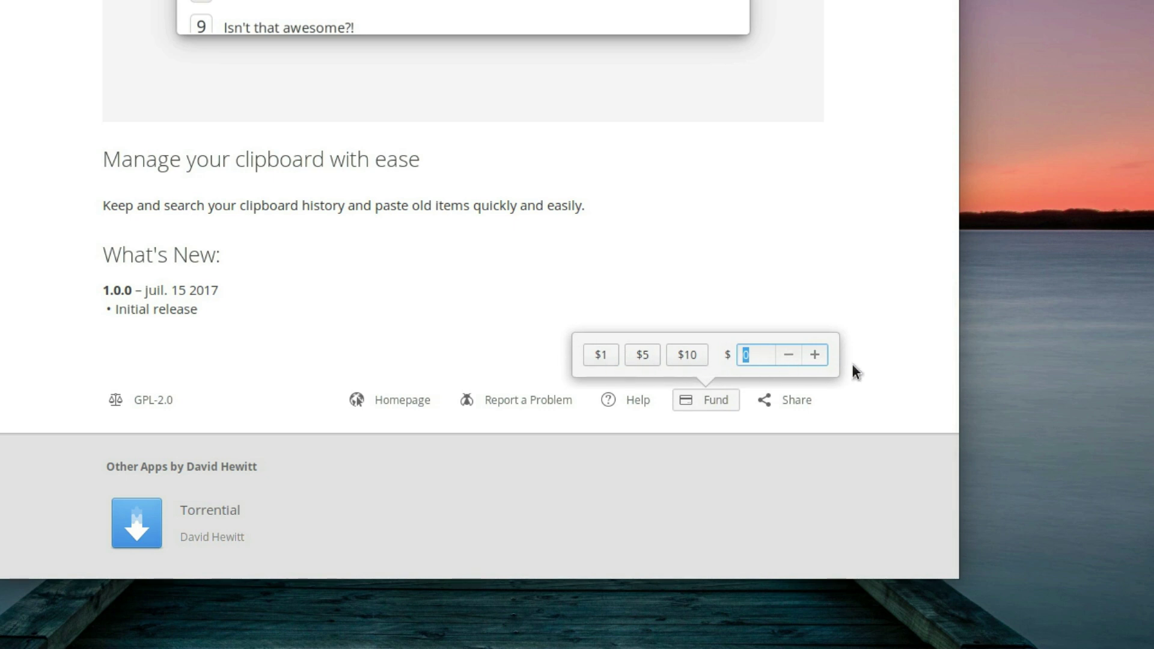
pyautogui.click(676, 356)
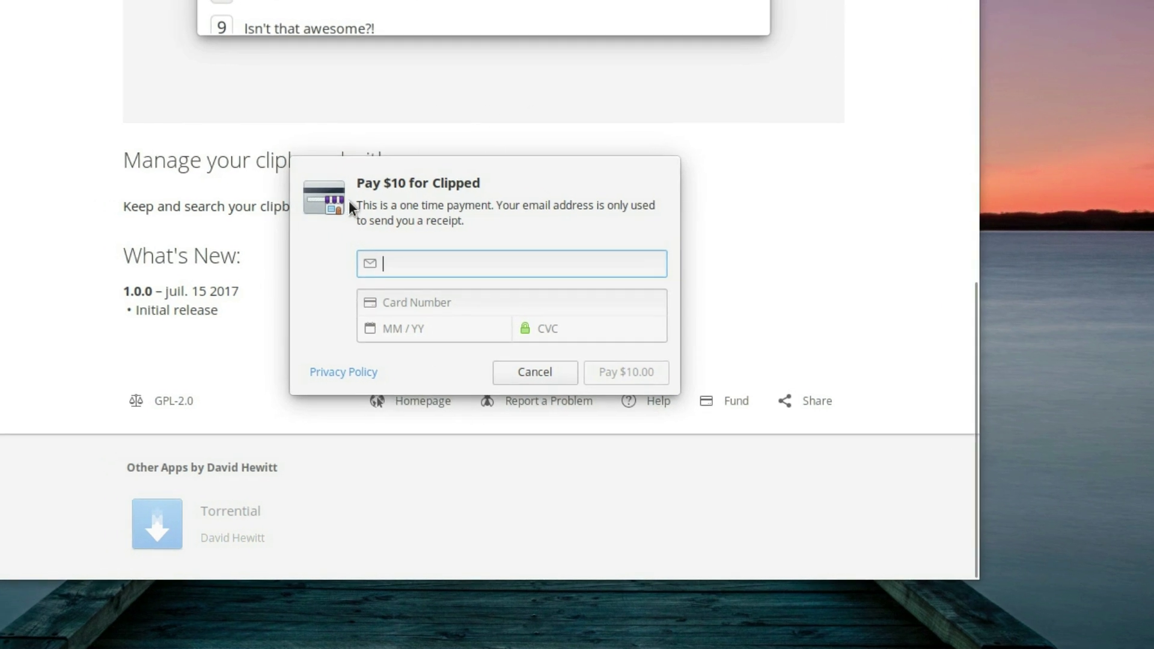
pyautogui.click(410, 301)
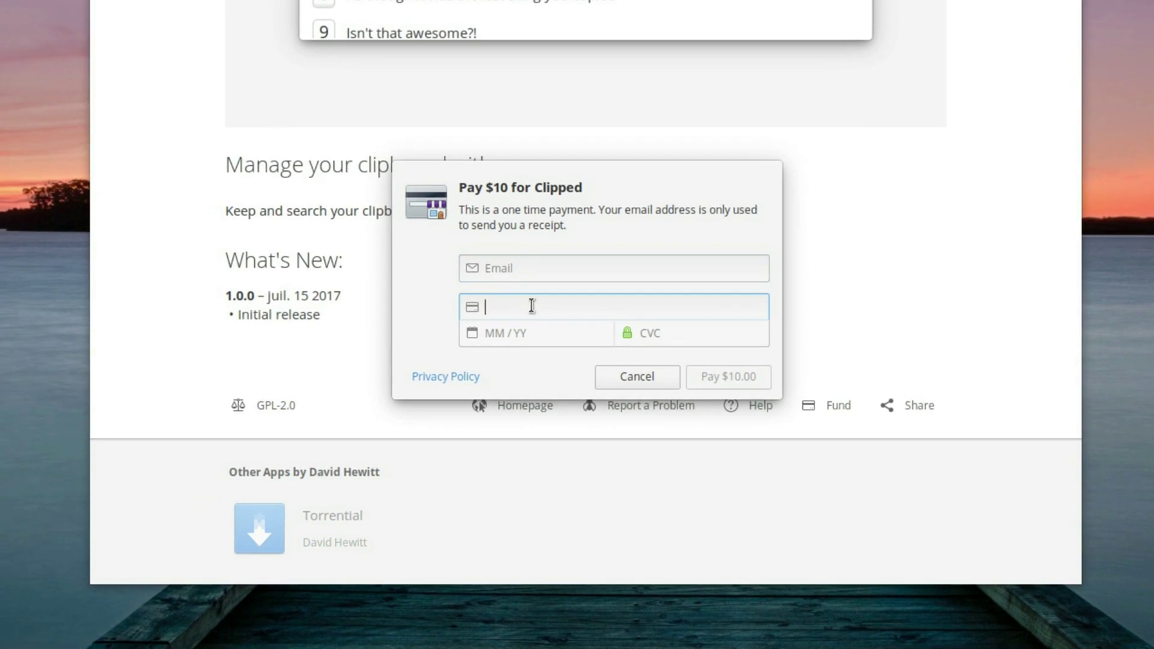
pyautogui.write('4444 4444 4444 44444')
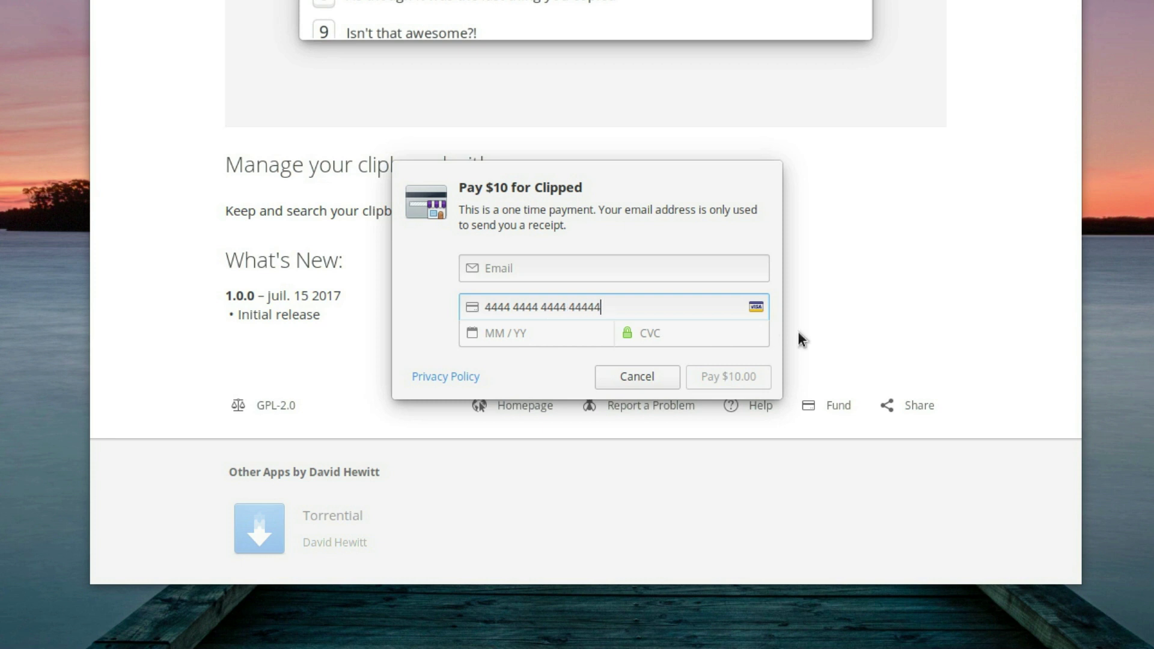
pyautogui.click(706, 333)
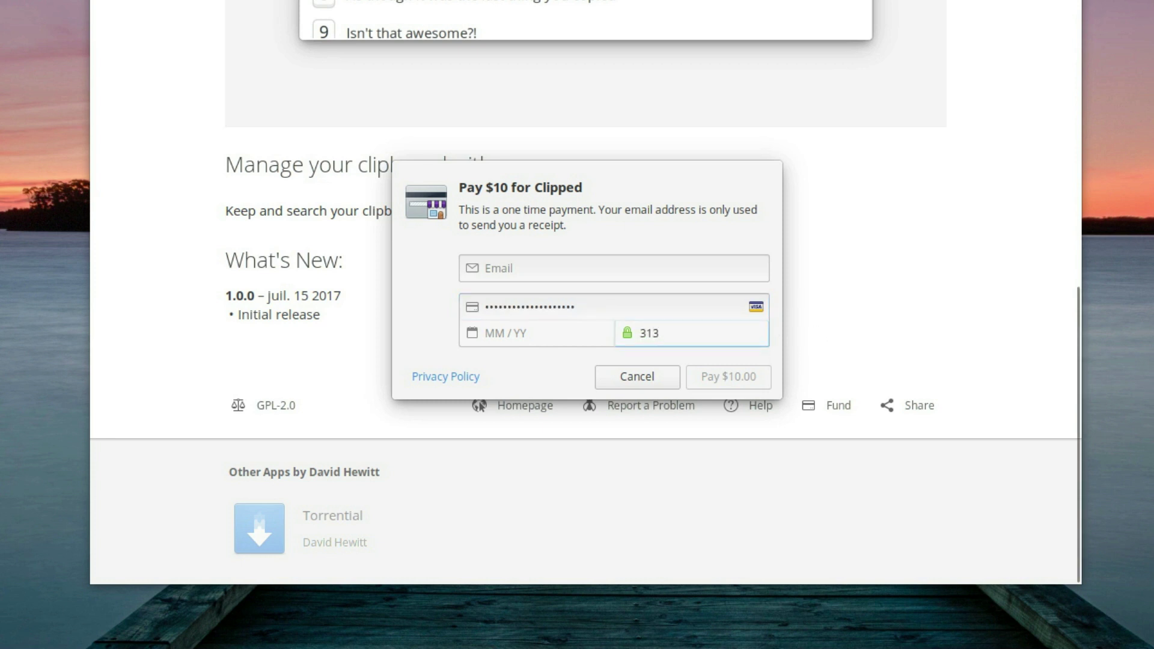
pyautogui.click(850, 322)
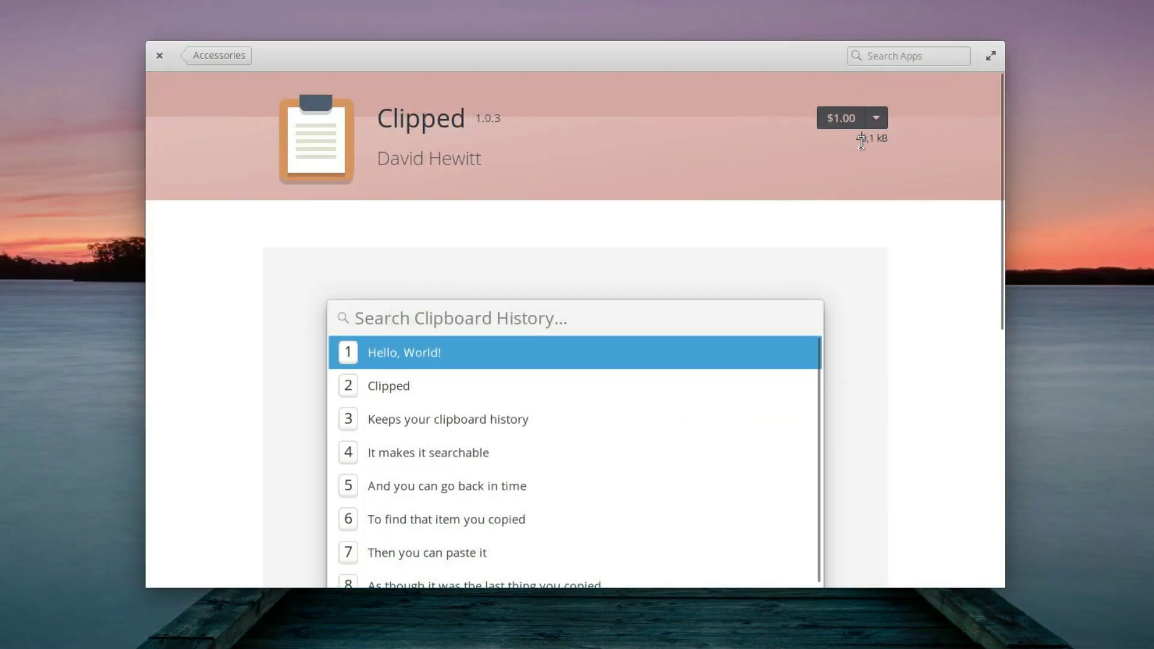
pyautogui.moveTo(861, 142); pyautogui.dragTo(885, 140)
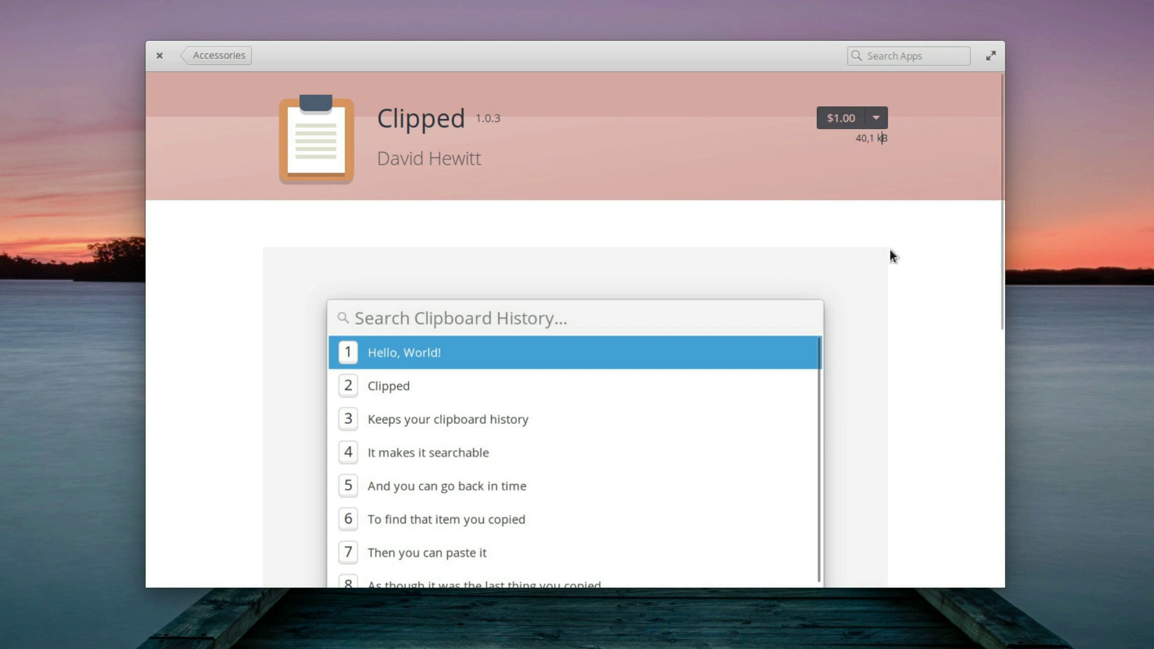
# Step: Return to the Accessories list and open the Cipher app page
pyautogui.scroll(-8, 892, 255)
pyautogui.scroll(8, 871, 262)
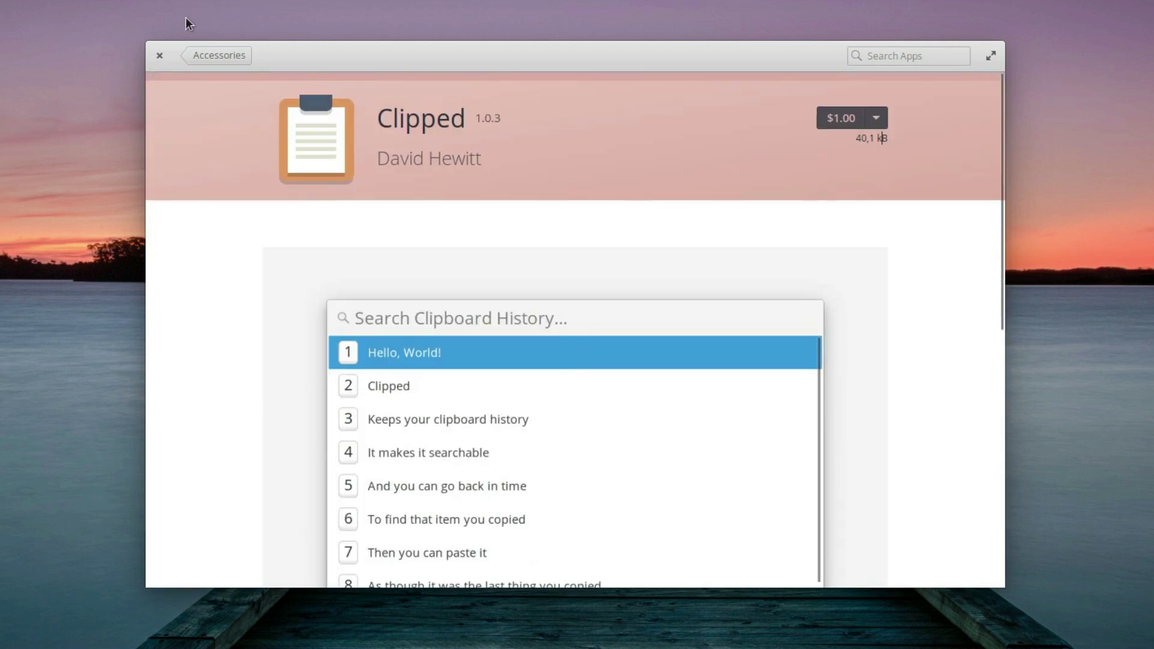
pyautogui.click(204, 56)
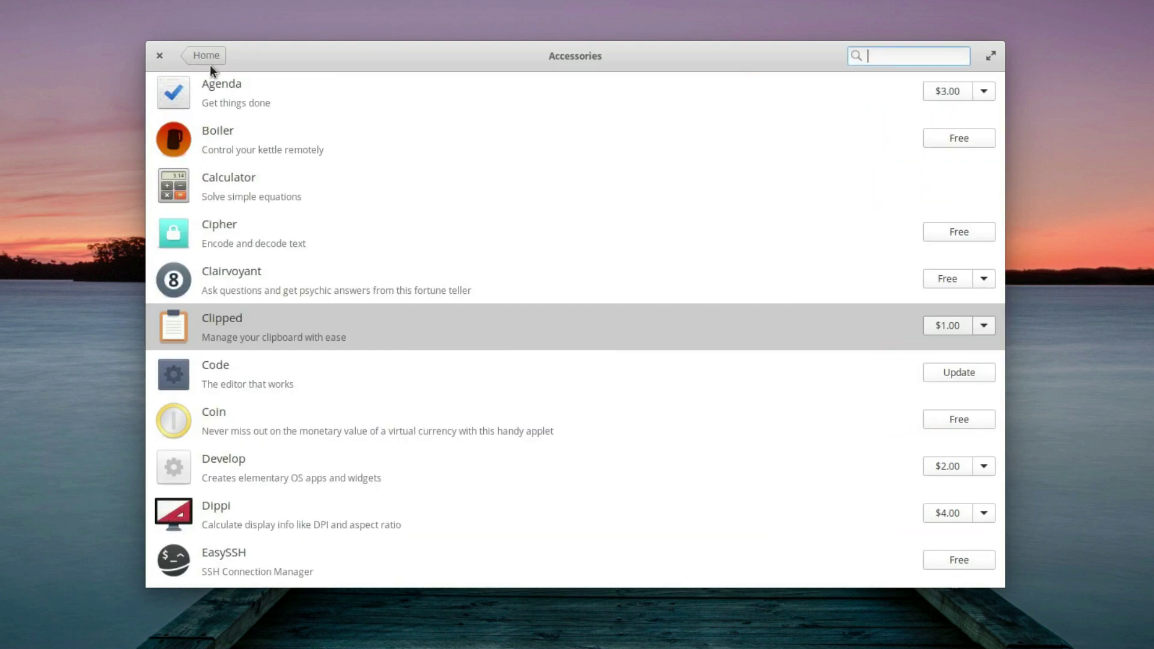
pyautogui.click(239, 244)
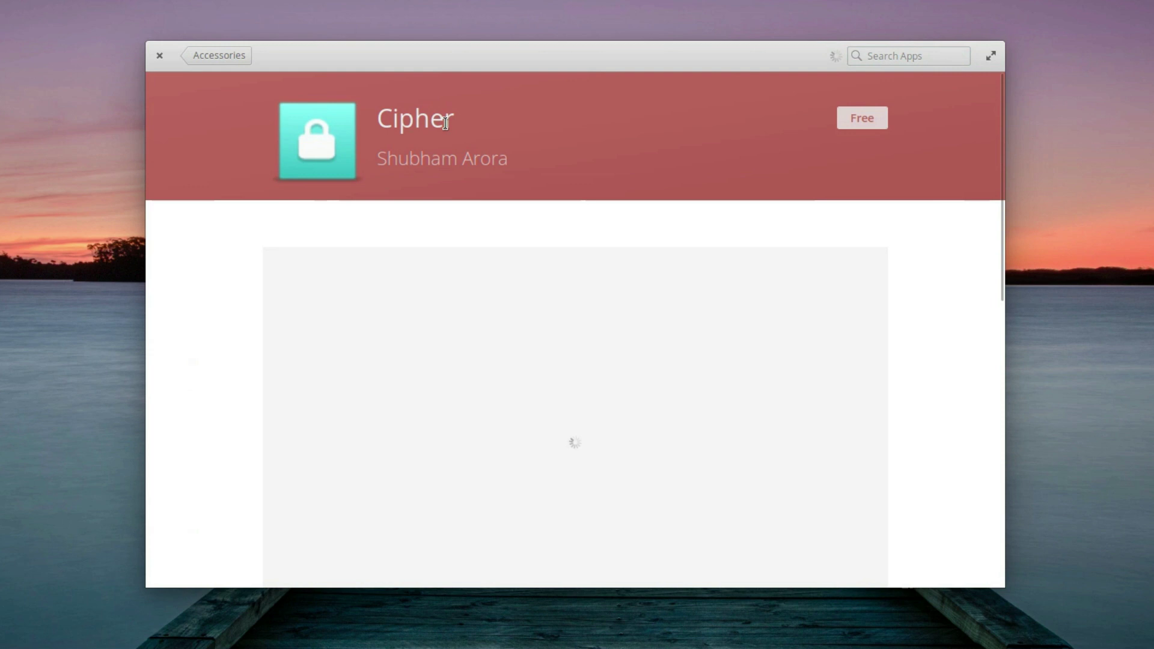
# Step: Go back to Accessories and search the apps for 'spotify', which finds no results
pyautogui.hotkey('alt', 'Left')
pyautogui.write('spotify')
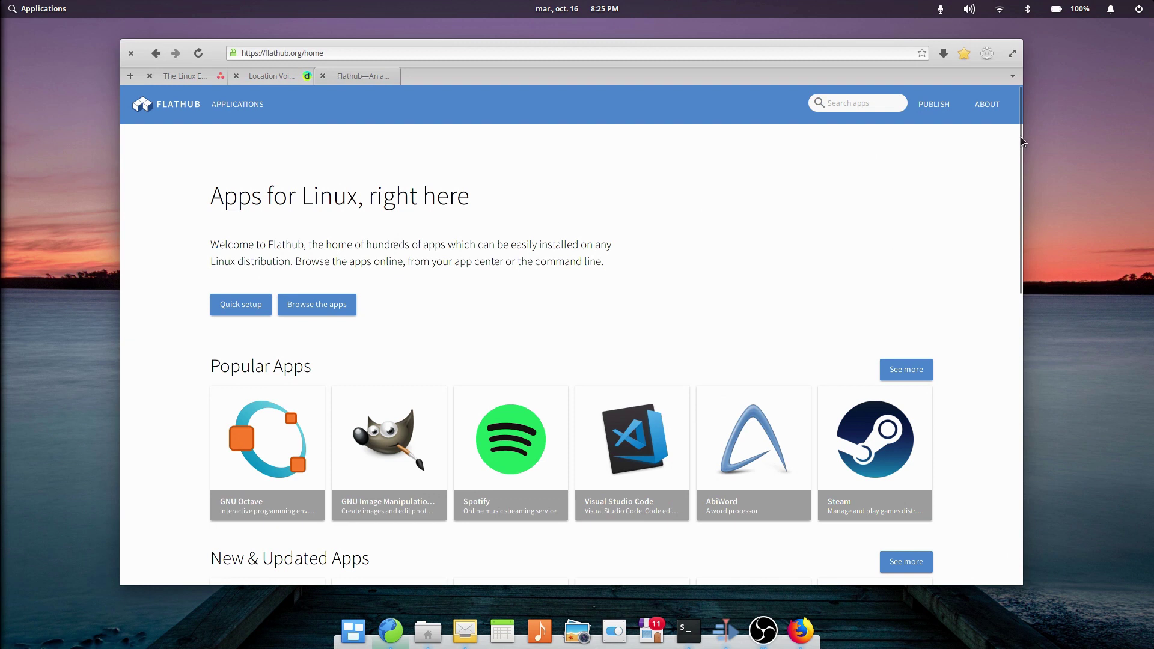
pyautogui.moveTo(1021, 136); pyautogui.dragTo(1015, 302)
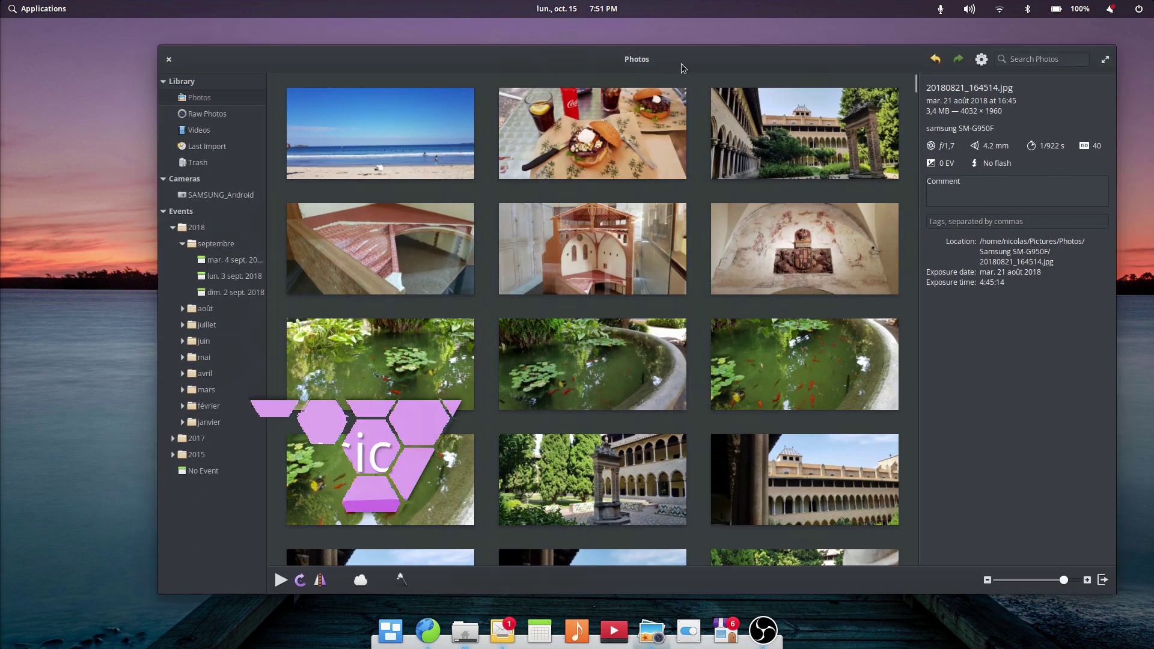
# Step: Open a photo thumbnail on its own and move on to the next photo
pyautogui.moveTo(684, 68); pyautogui.dragTo(659, 62)
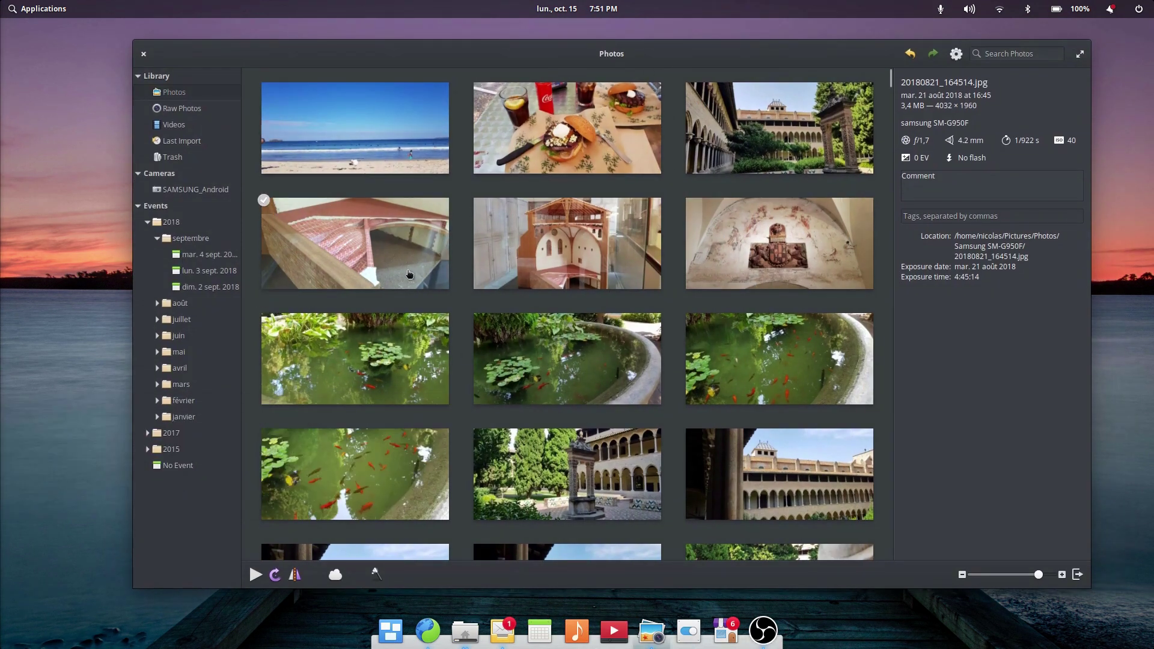
pyautogui.doubleClick(356, 138)
pyautogui.press('Right')
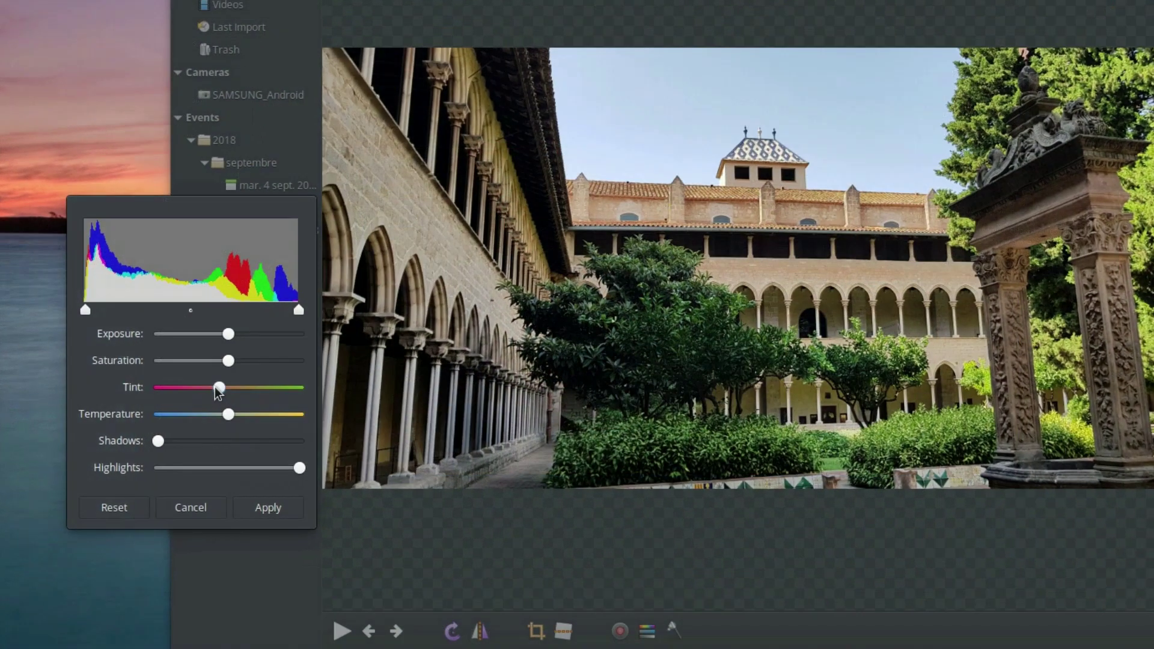
# Step: Shift the cloister photo's tint and cool its colour temperature with the Adjust sliders
pyautogui.moveTo(226, 387); pyautogui.dragTo(169, 388)
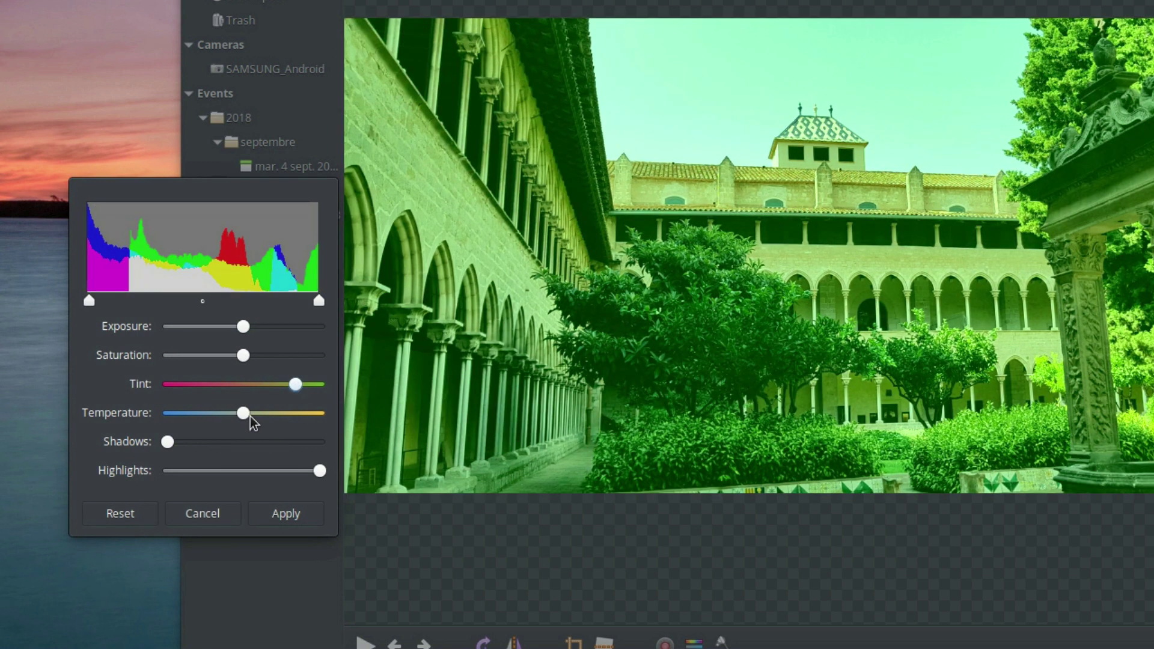
pyautogui.moveTo(243, 414); pyautogui.dragTo(199, 413)
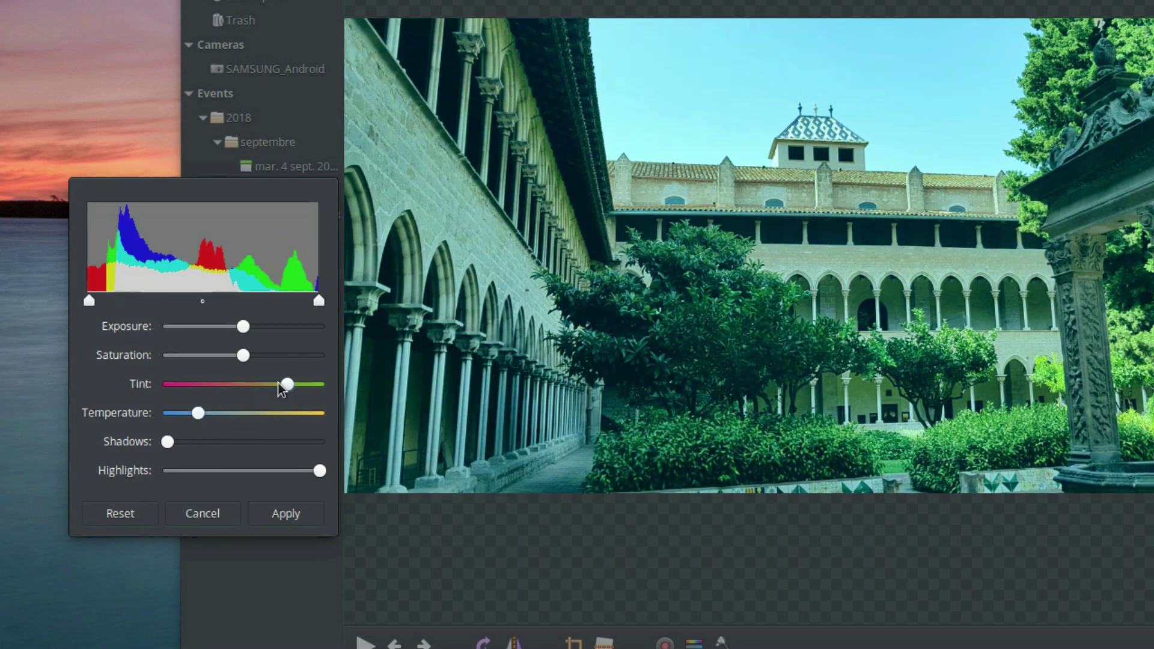
pyautogui.moveTo(259, 388); pyautogui.dragTo(257, 388)
pyautogui.moveTo(257, 388); pyautogui.dragTo(248, 388)
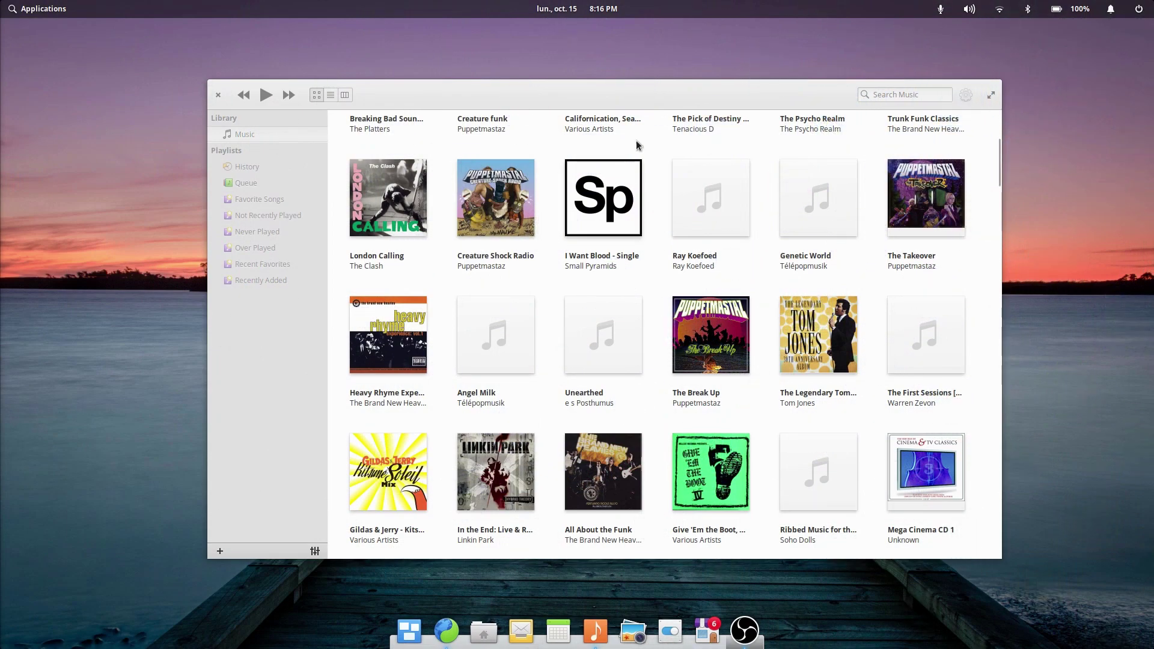
# Step: Show the Music library as a track list with genre, artist and album browser columns
pyautogui.click(625, 99)
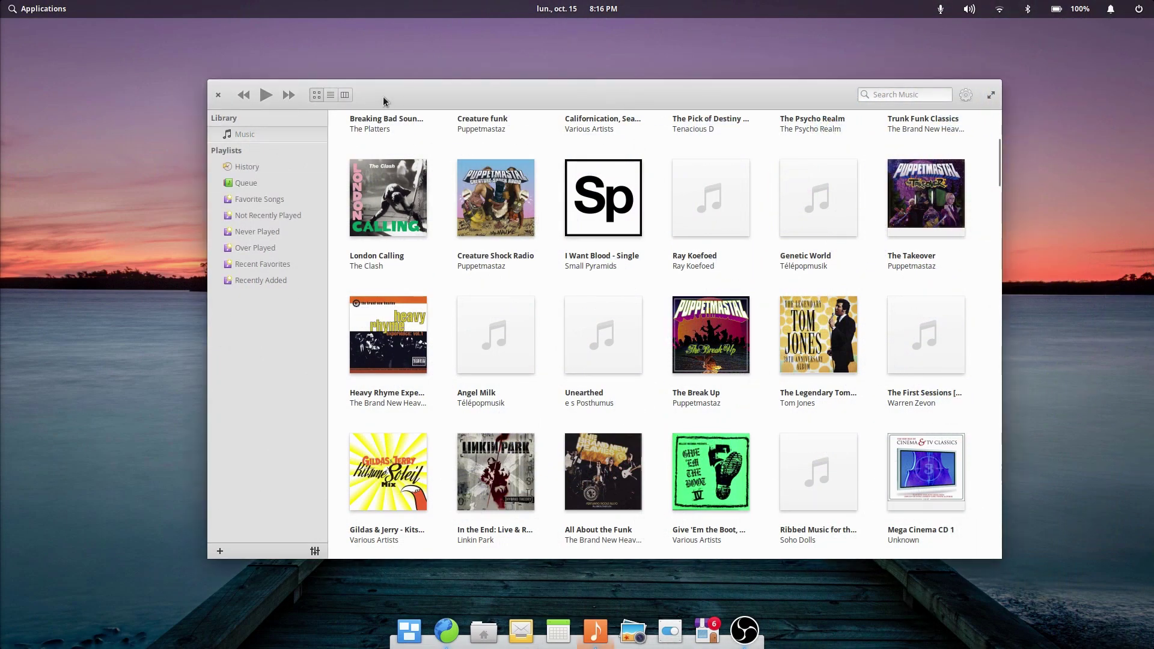
pyautogui.click(331, 96)
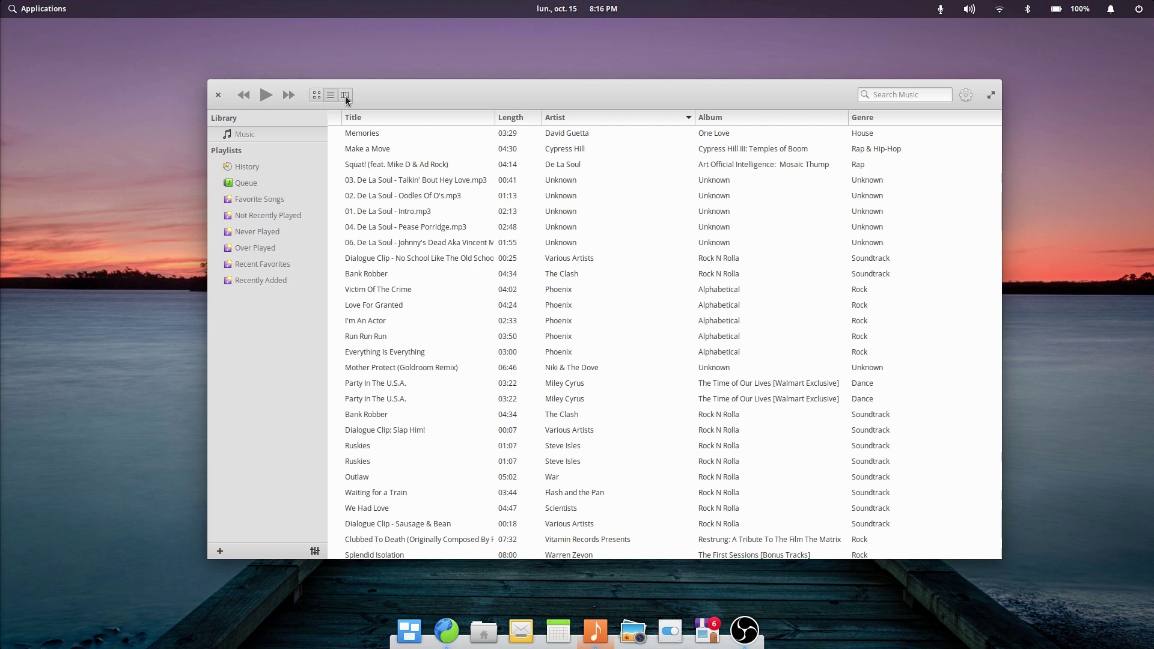
pyautogui.click(345, 95)
# Step: Open the equalizer settings and scroll through the library
pyautogui.click(314, 552)
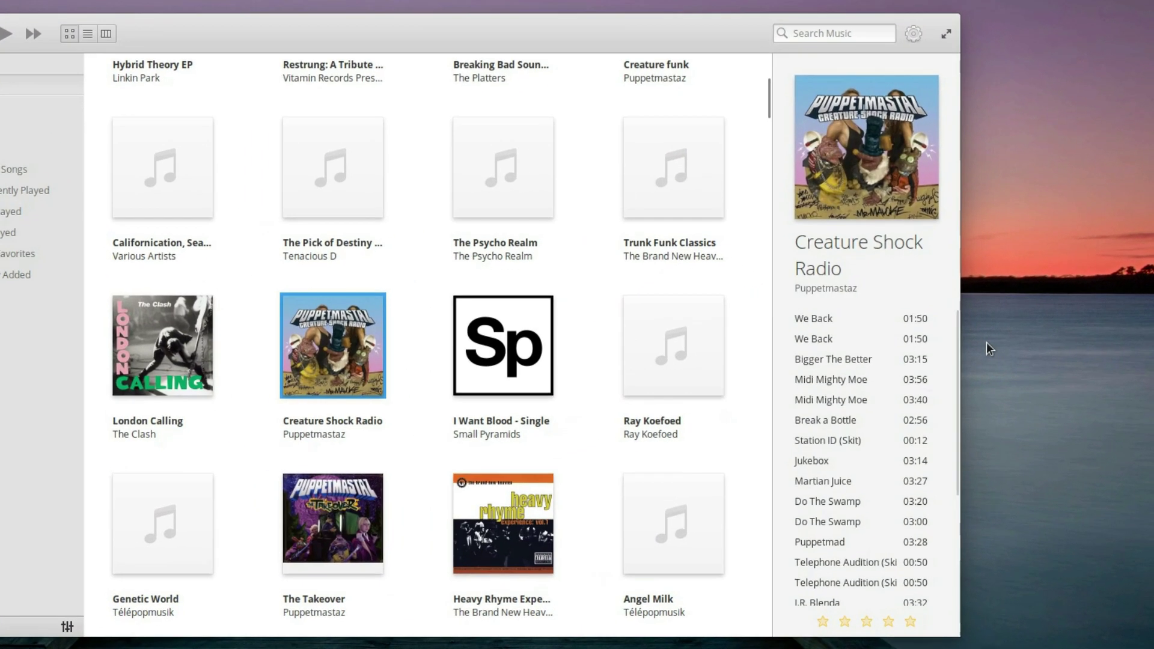
pyautogui.scroll(-3, 958, 333)
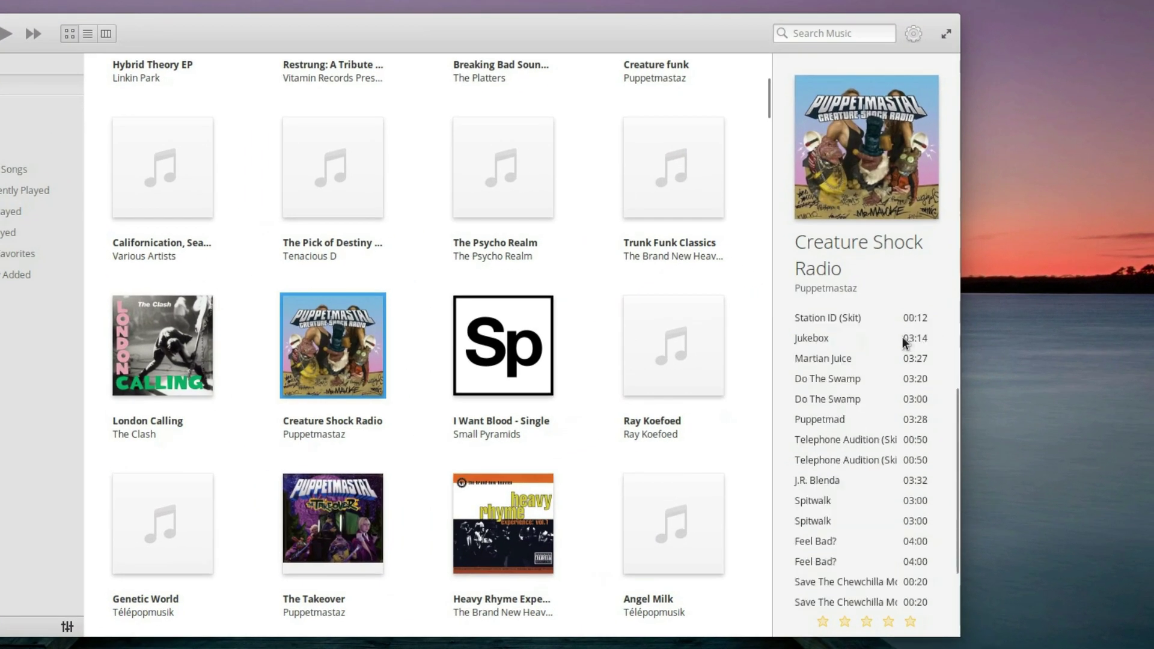
pyautogui.scroll(-2, 899, 340)
pyautogui.scroll(5, 863, 538)
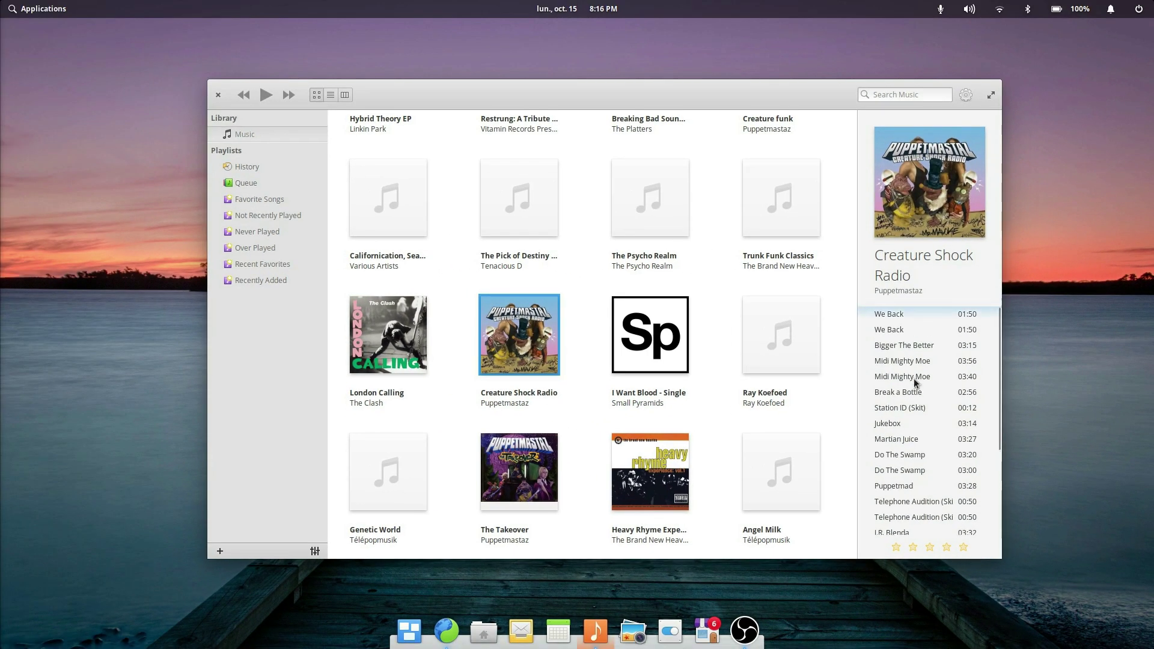
pyautogui.scroll(-3, 916, 377)
pyautogui.scroll(2, 917, 377)
pyautogui.scroll(-2, 916, 377)
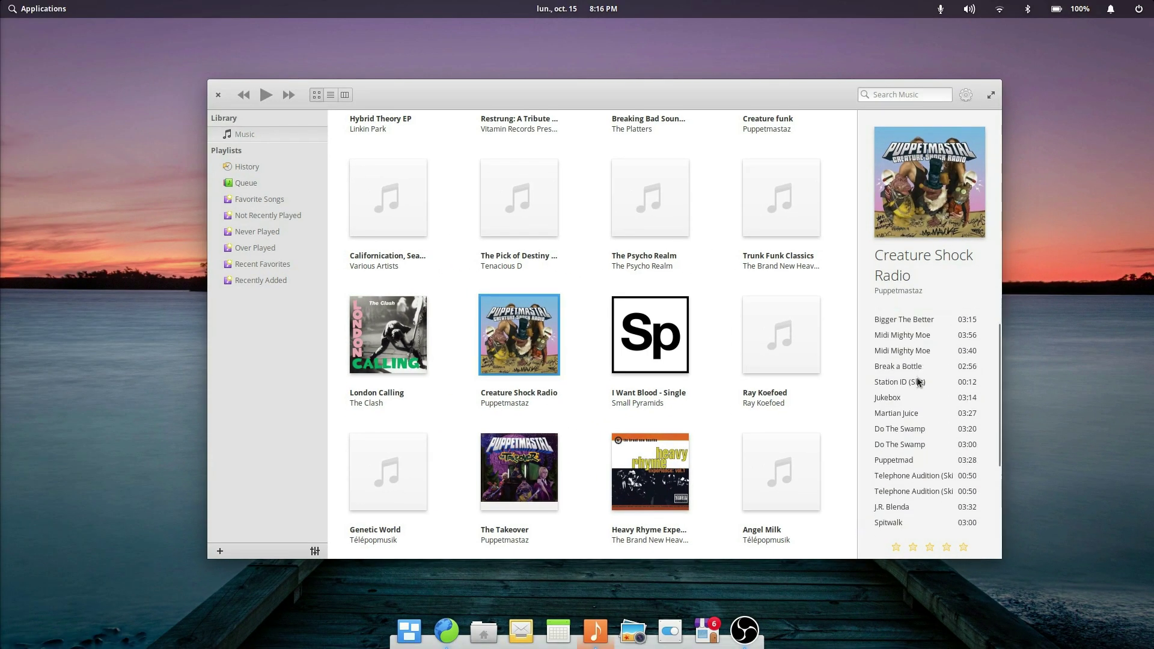
pyautogui.scroll(-4, 497, 377)
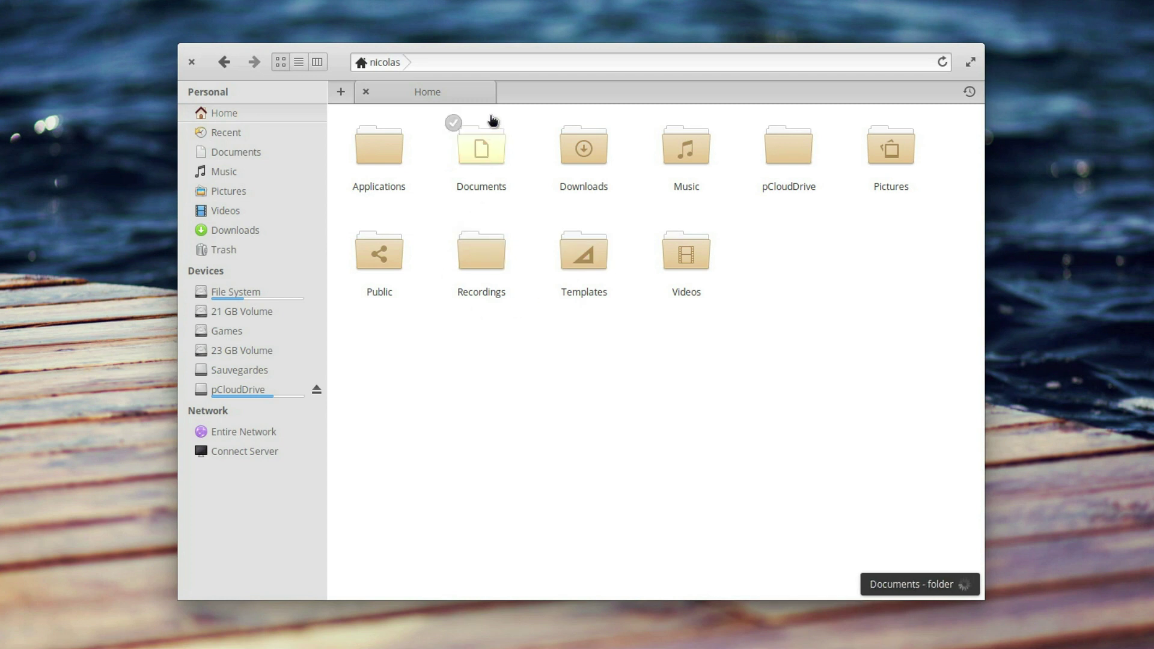
# Step: Make the home folder path editable as text and select its trailing slash
pyautogui.click(514, 63)
pyautogui.click(471, 64)
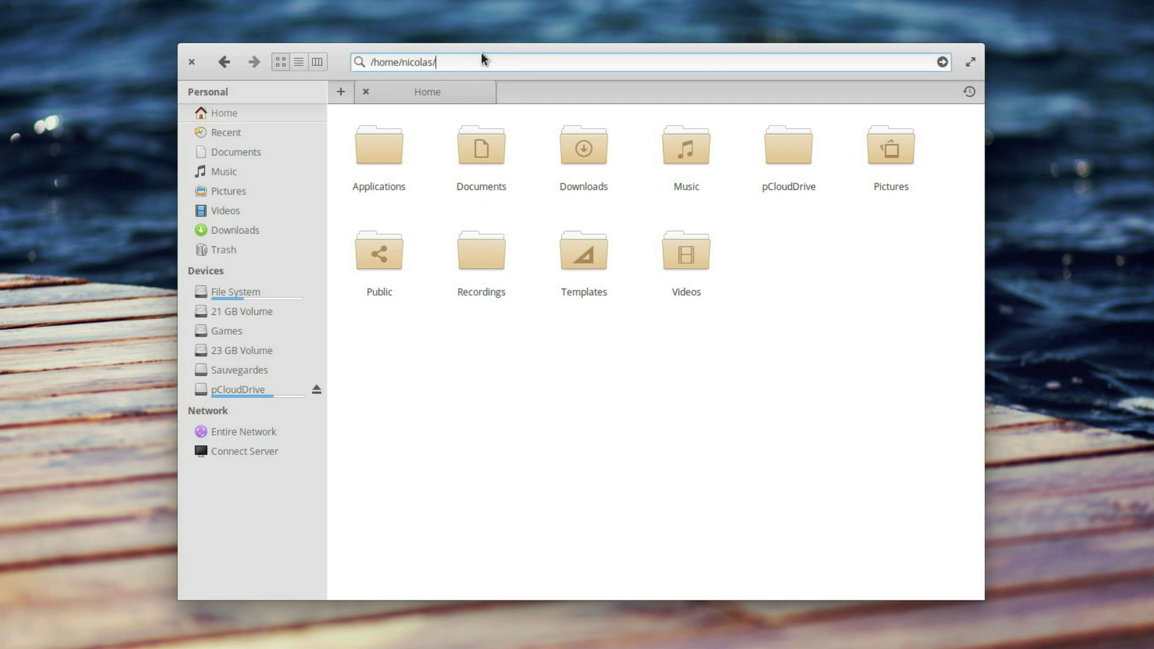
pyautogui.hotkey('shift', 'Left')
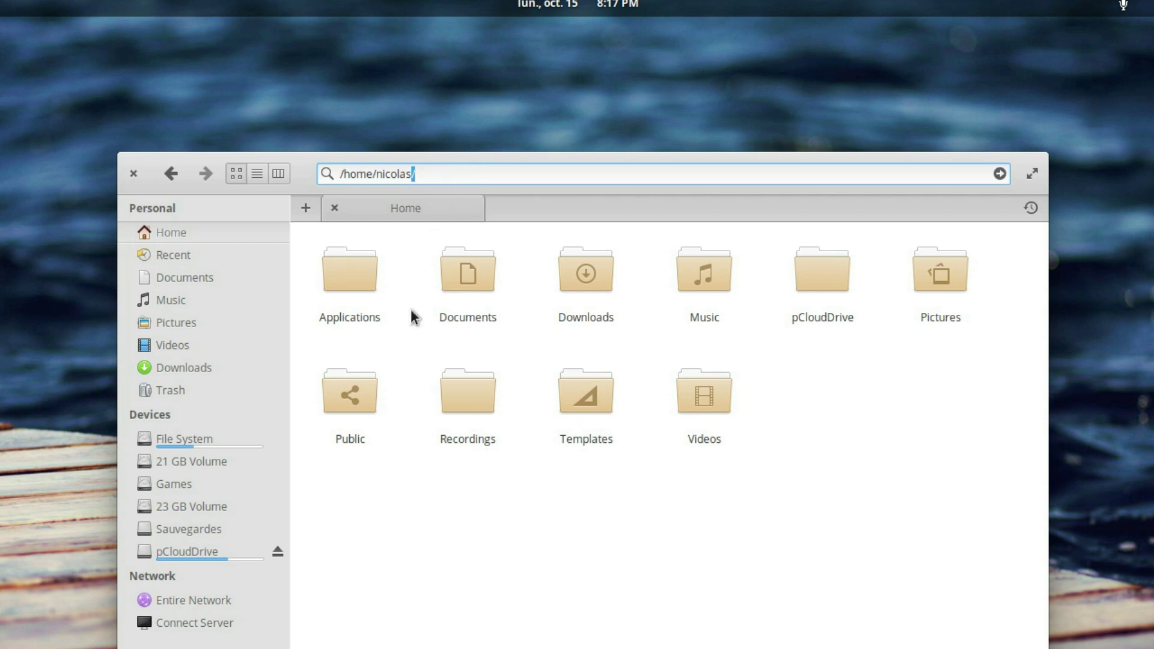
# Step: Open Documents in a new tab, view it, then close it and return to Home
pyautogui.middleClick(485, 289)
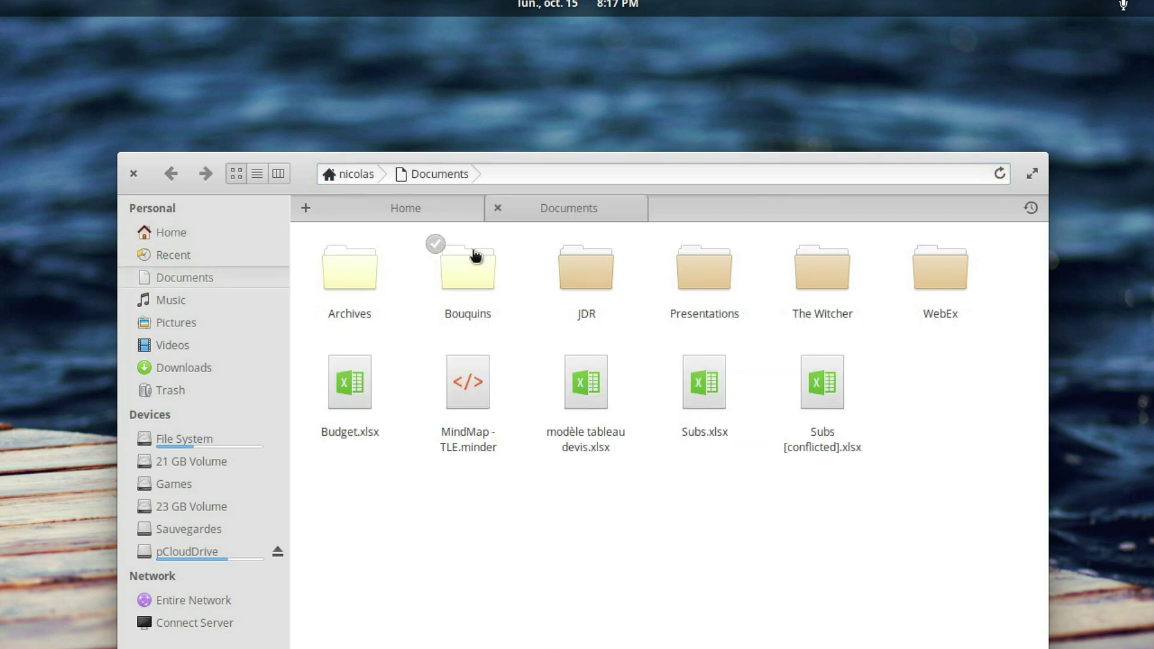
pyautogui.click(421, 213)
pyautogui.click(477, 359)
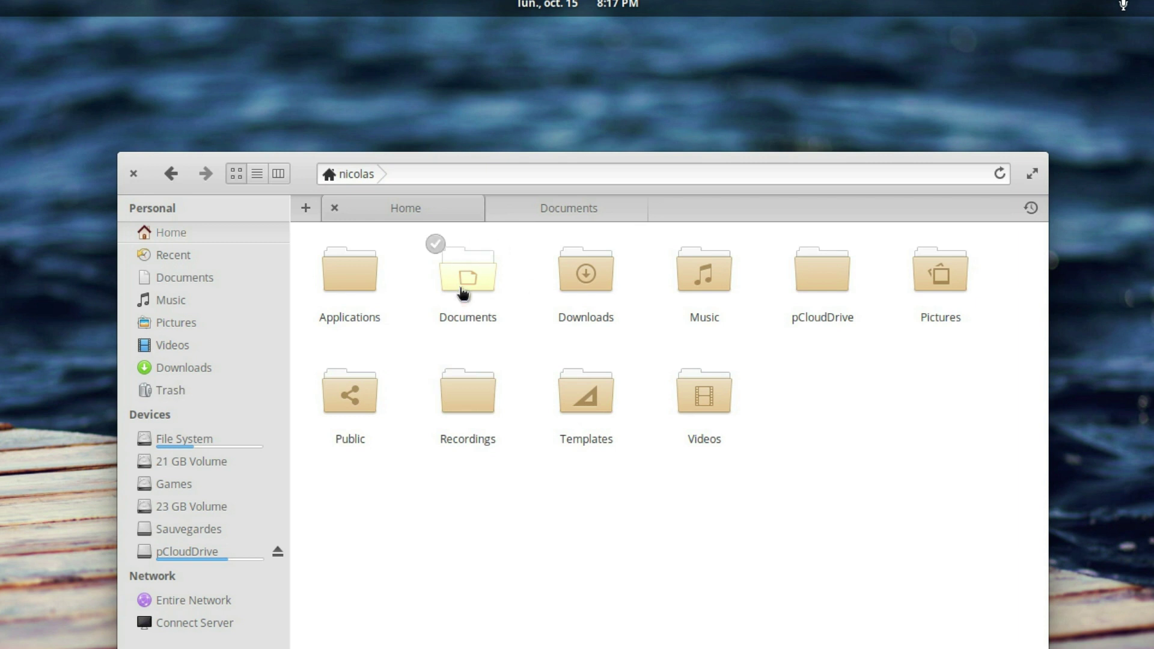
pyautogui.click(546, 210)
pyautogui.click(456, 212)
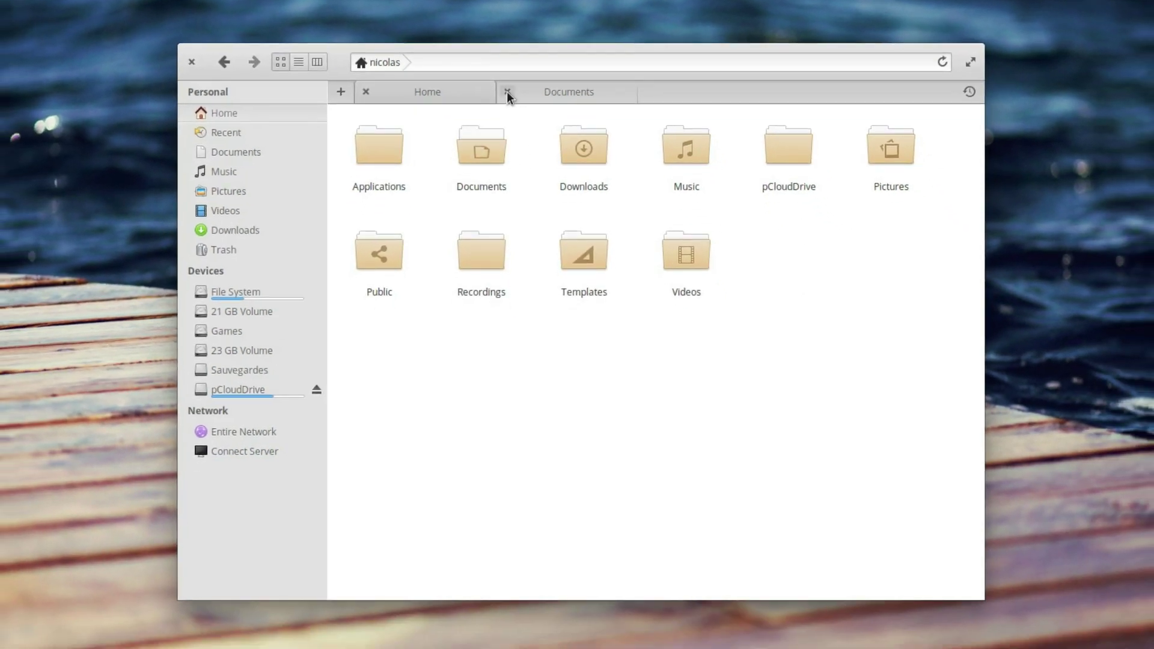
pyautogui.click(507, 92)
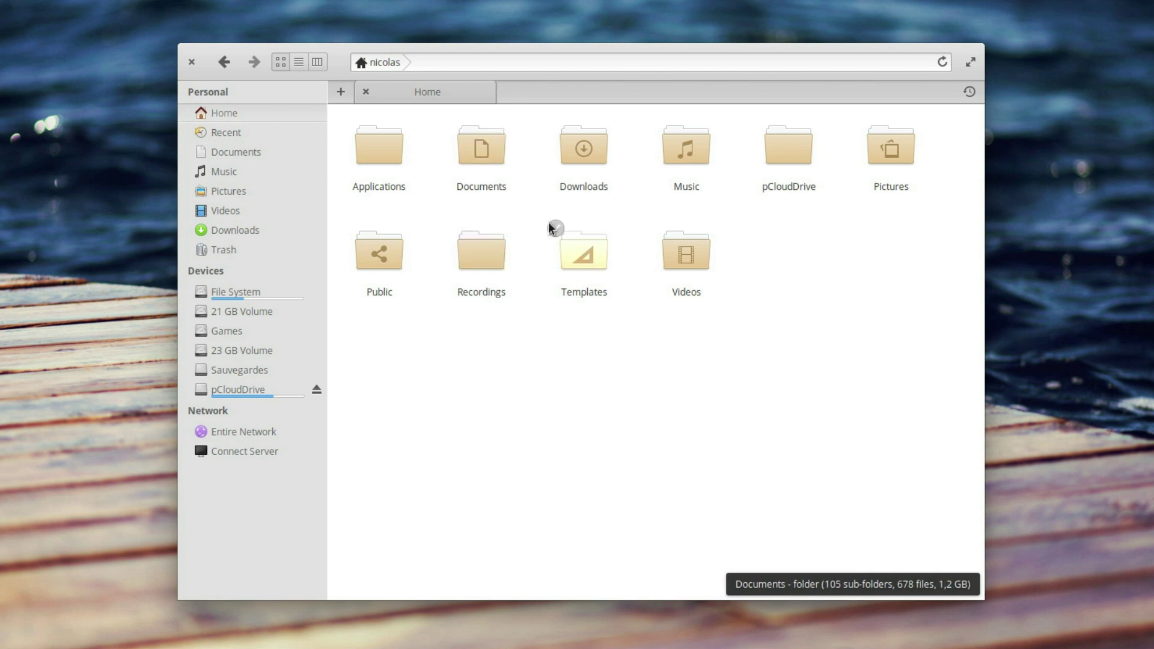
# Step: Select the Recordings, Templates and Videos folders together
pyautogui.scroll(2, 596, 344)
pyautogui.scroll(-2, 596, 346)
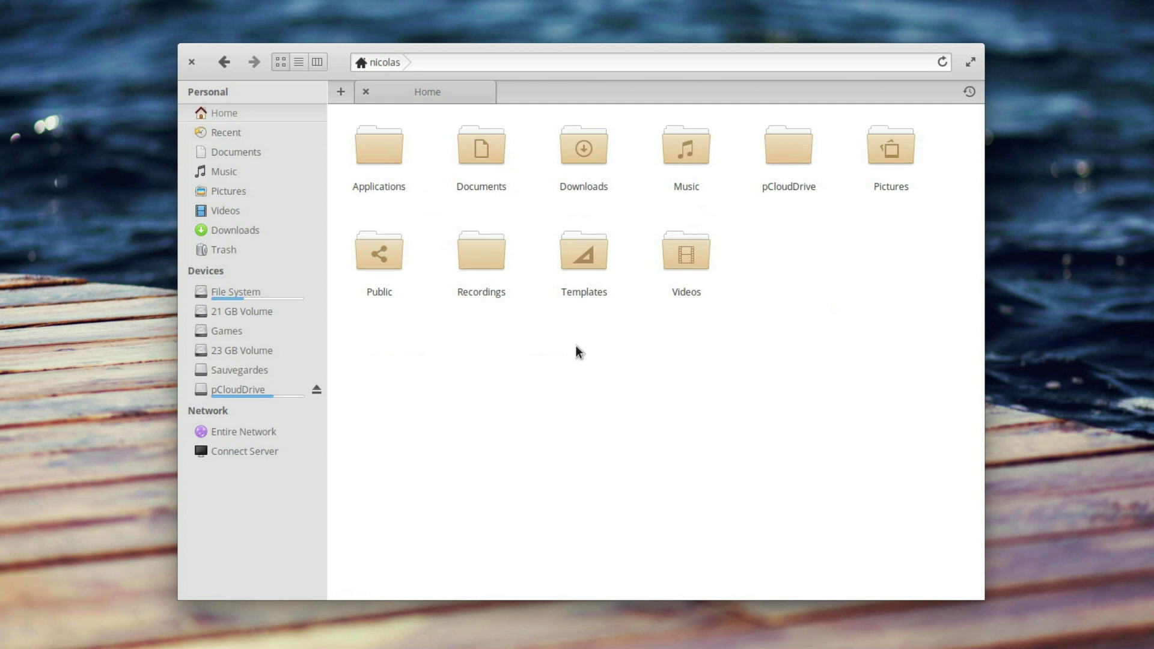
pyautogui.click(453, 228)
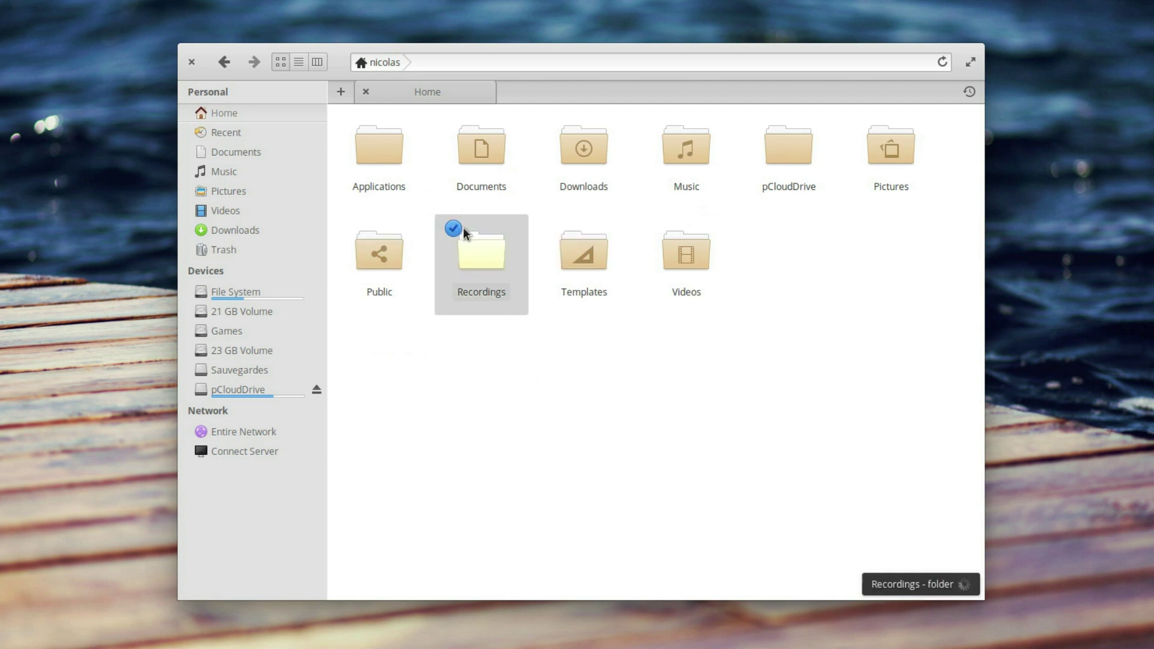
pyautogui.click(555, 228)
pyautogui.click(658, 228)
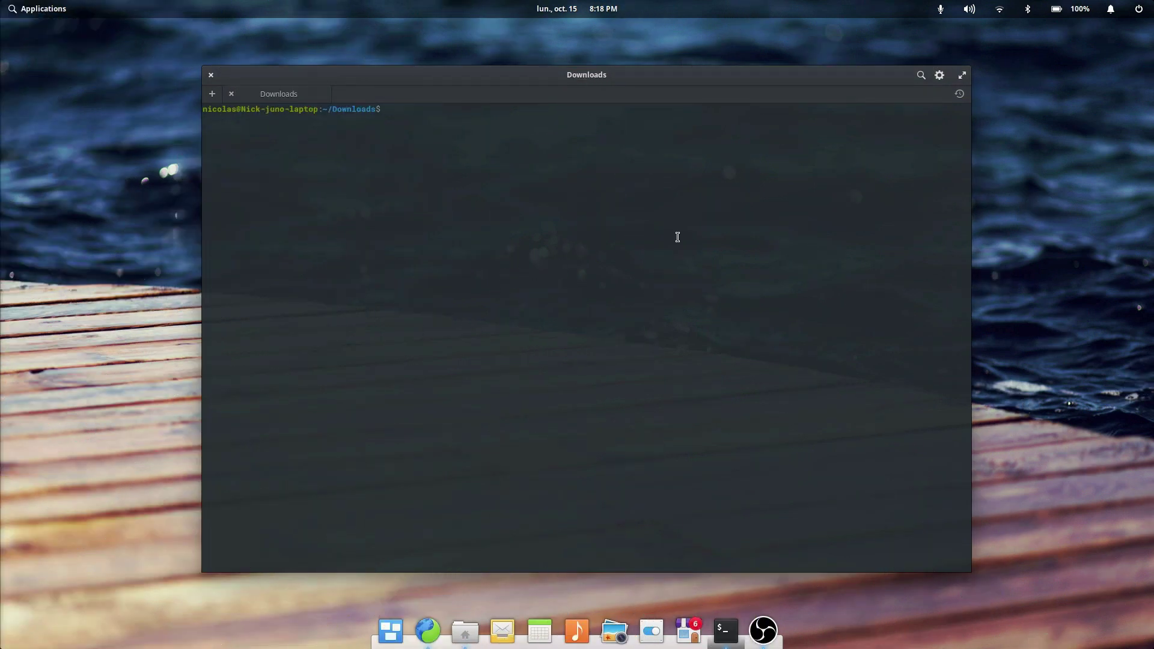
# Step: Switch the terminal through the light, sepia and dark themes
pyautogui.click(941, 75)
pyautogui.click(857, 130)
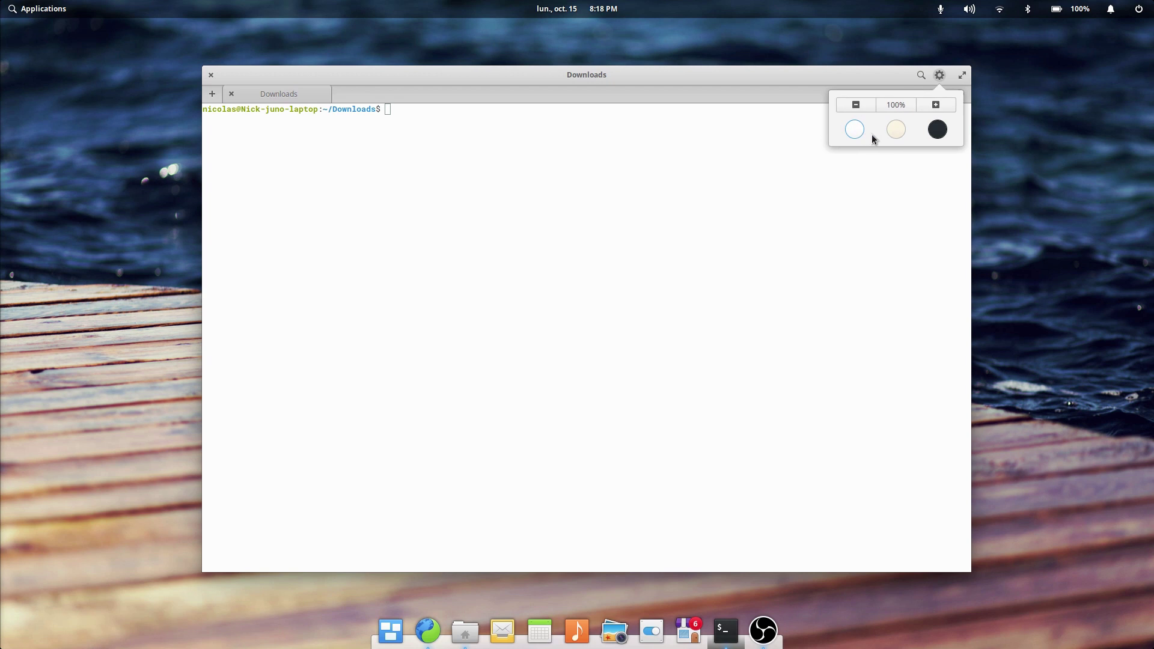
pyautogui.click(896, 130)
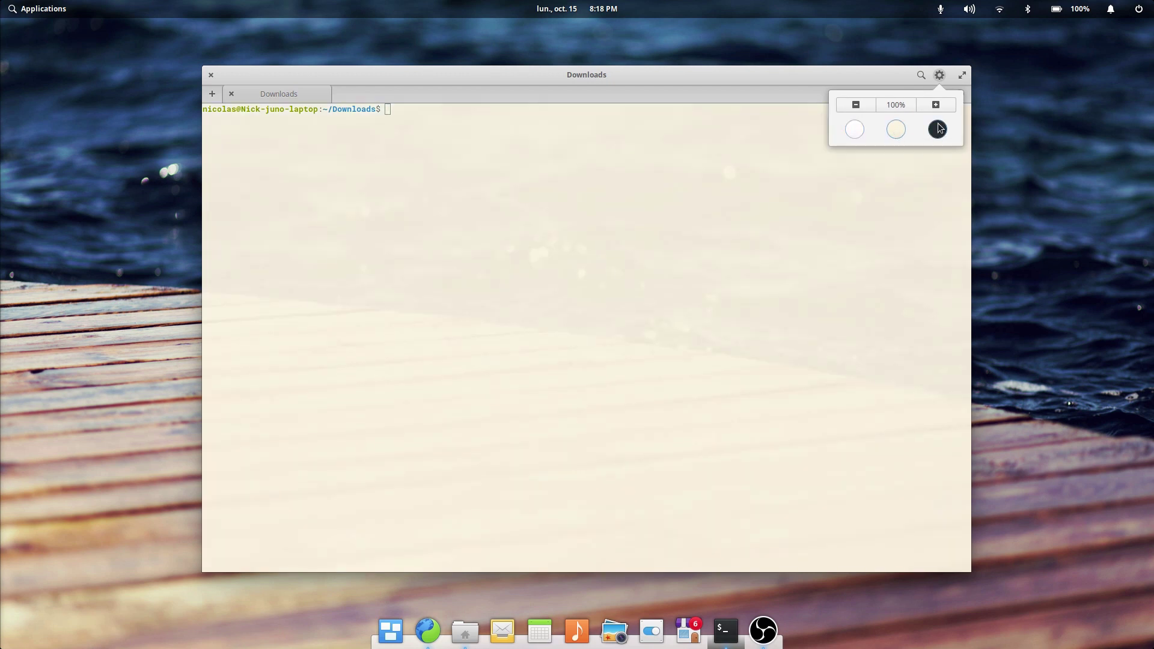
pyautogui.click(938, 130)
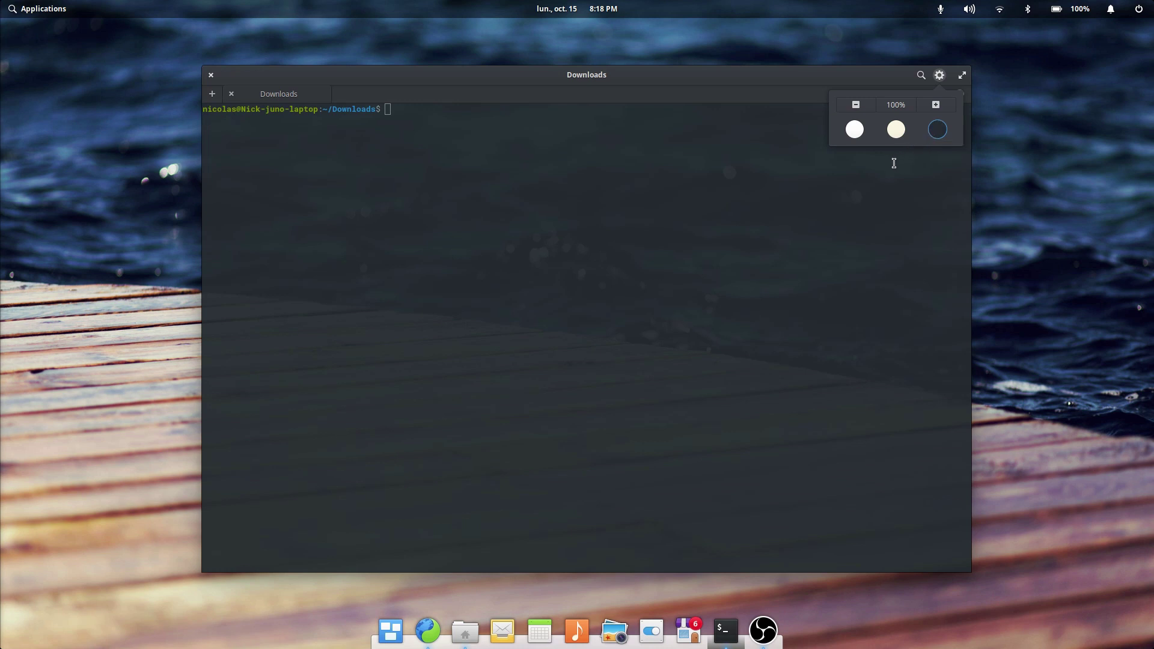
# Step: Enlarge the terminal text, then show the Downloads folder in the file browser
pyautogui.click(936, 105)
pyautogui.click(936, 105)
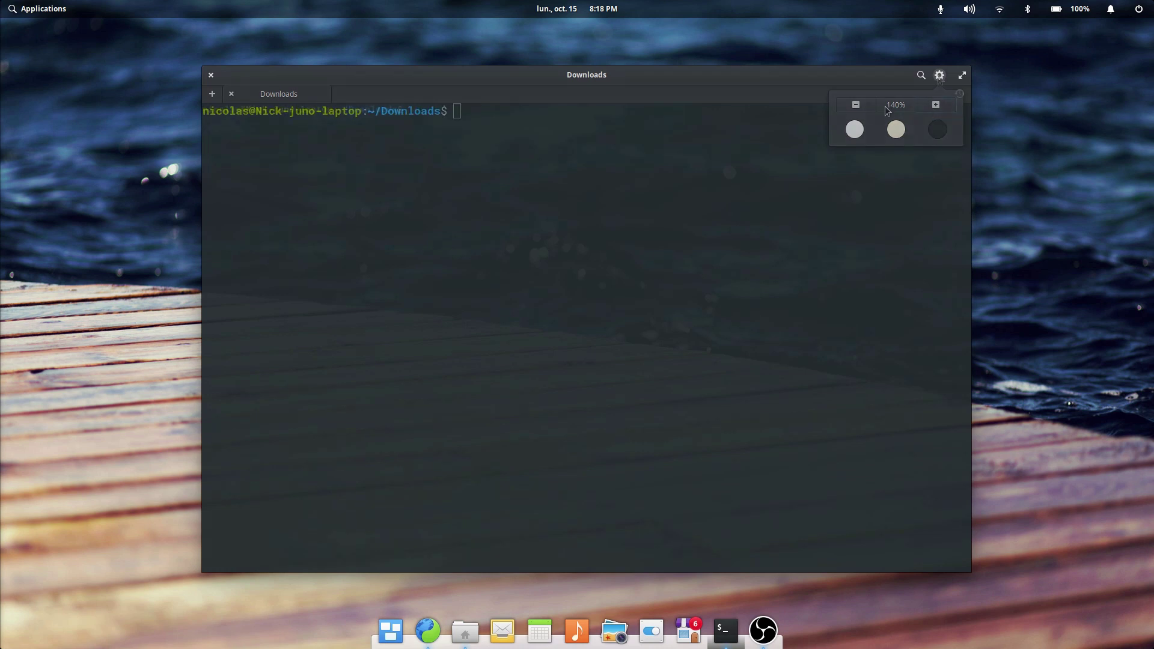
pyautogui.click(922, 82)
pyautogui.click(921, 79)
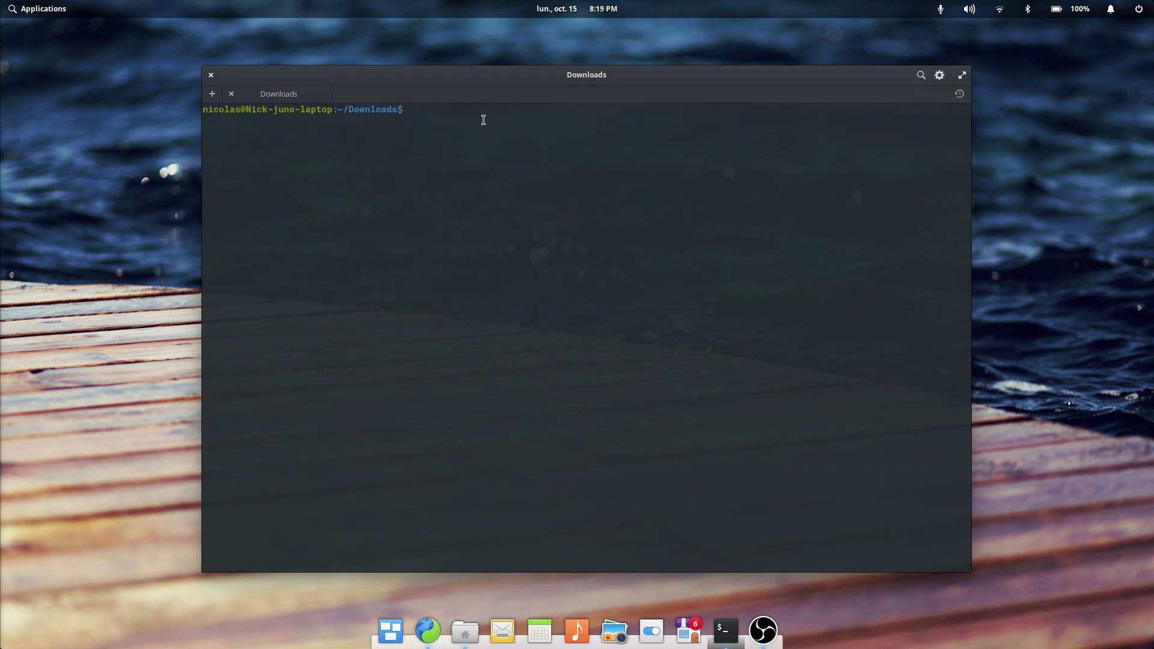
pyautogui.rightClick(482, 124)
pyautogui.click(525, 203)
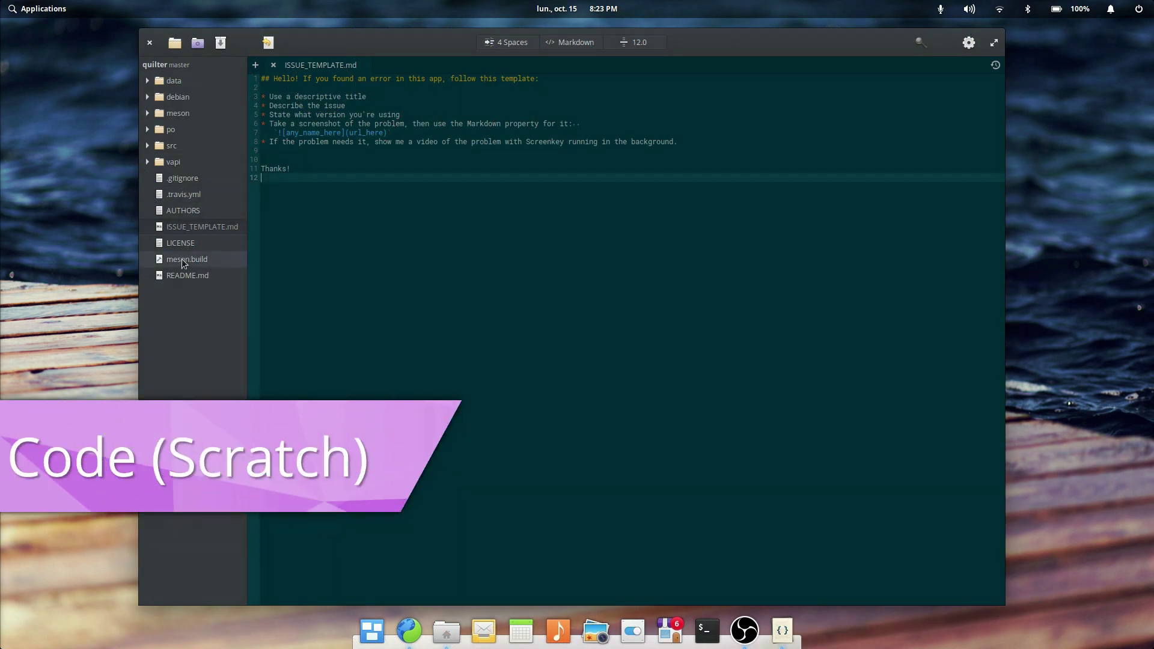
# Step: Open meson.build in the editor and check its 4 Spaces indentation settings
pyautogui.click(182, 258)
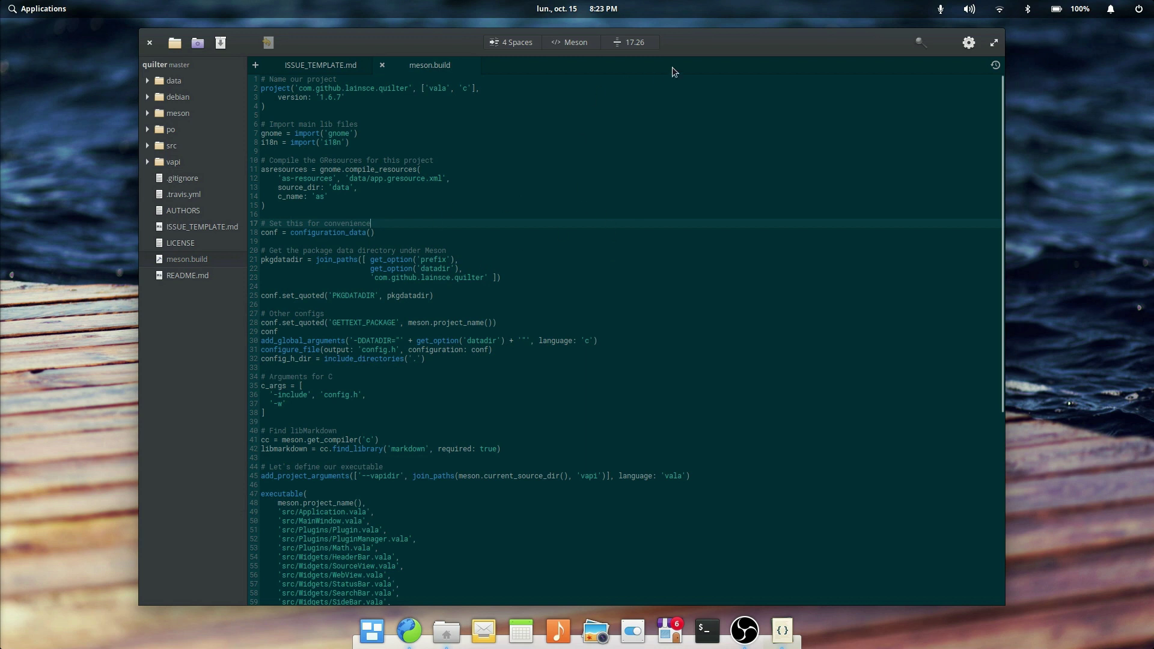
pyautogui.moveTo(672, 72); pyautogui.dragTo(685, 71)
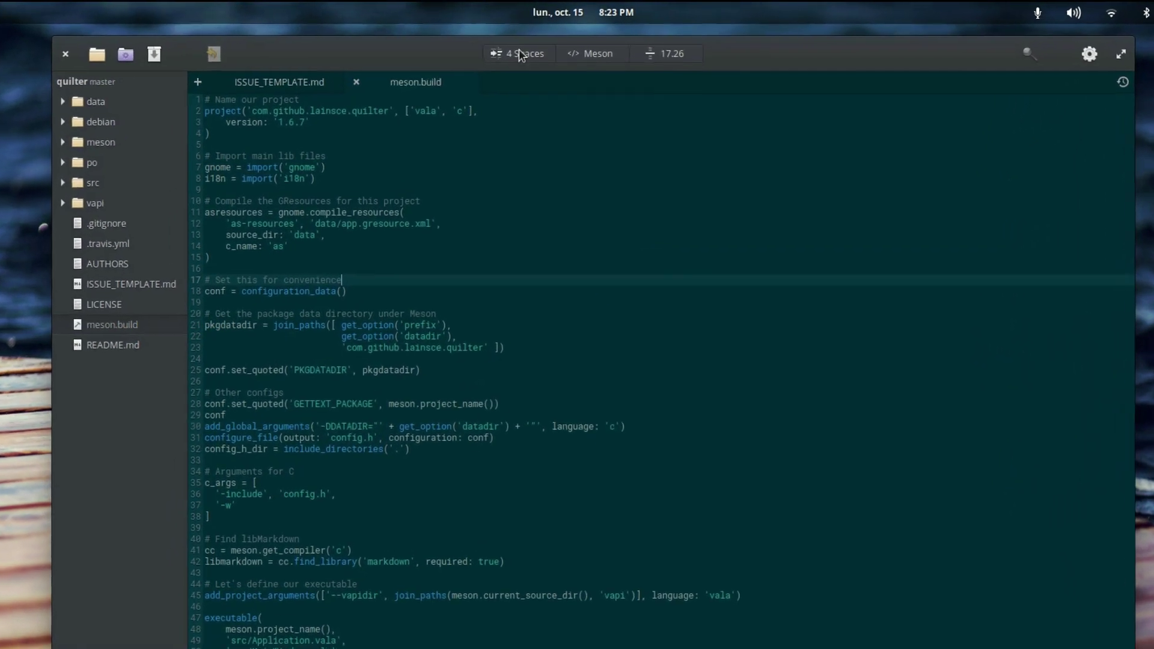
pyautogui.click(520, 42)
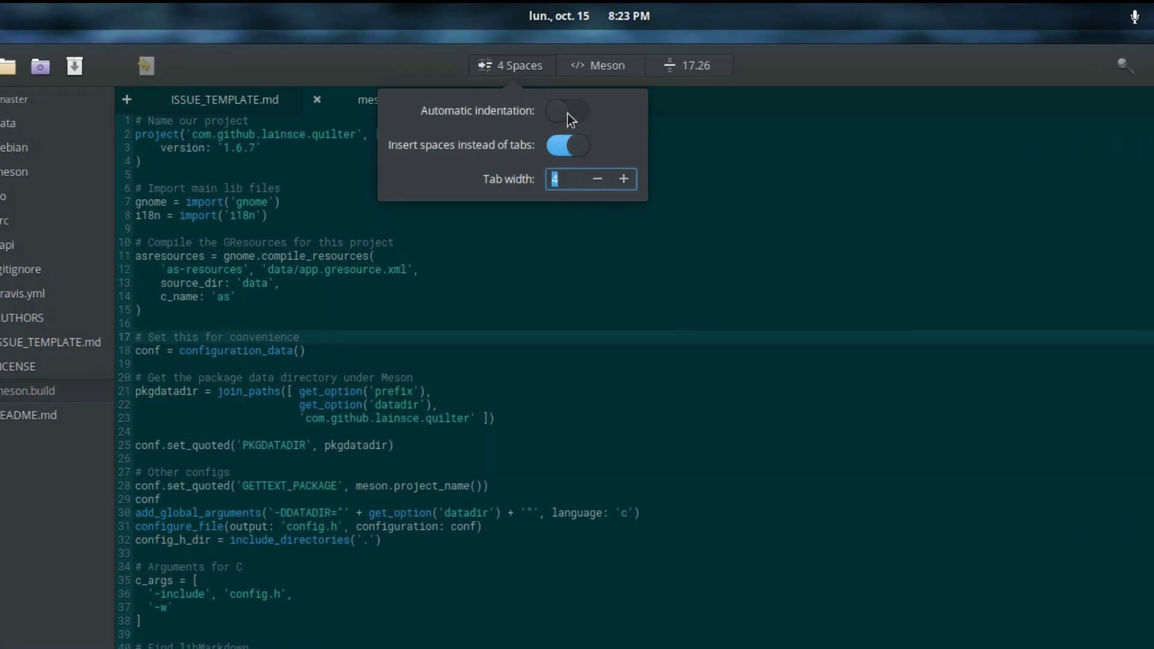
pyautogui.click(618, 67)
# Step: Browse the syntax language list, then switch the editor to the light theme
pyautogui.click(617, 68)
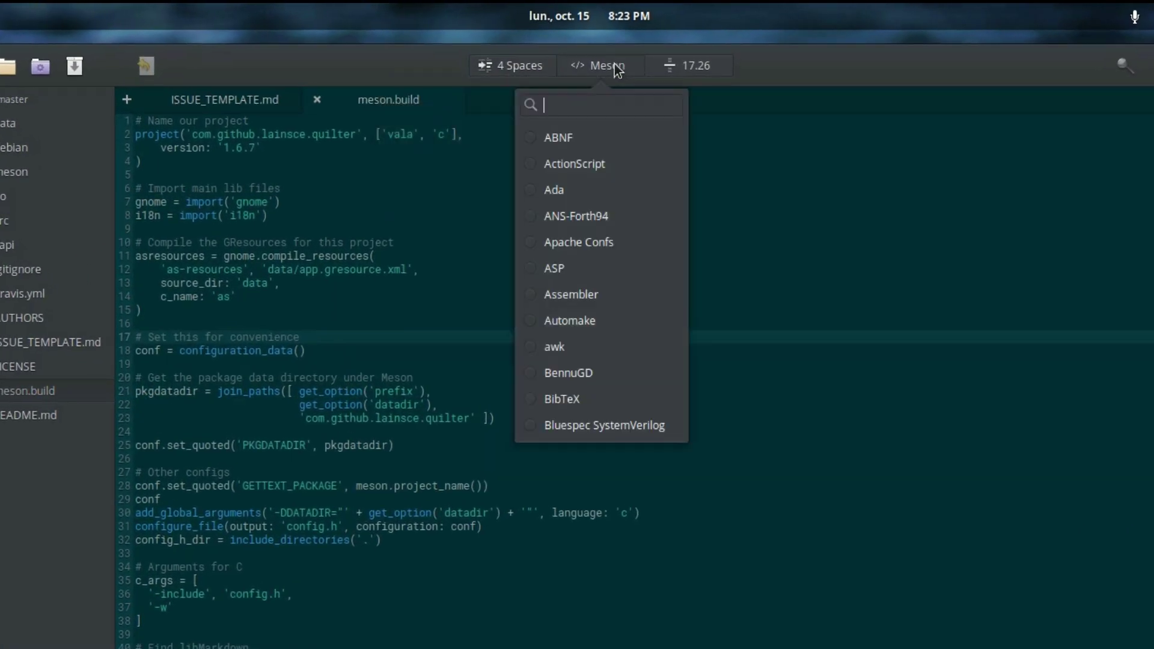
pyautogui.scroll(-15, 608, 289)
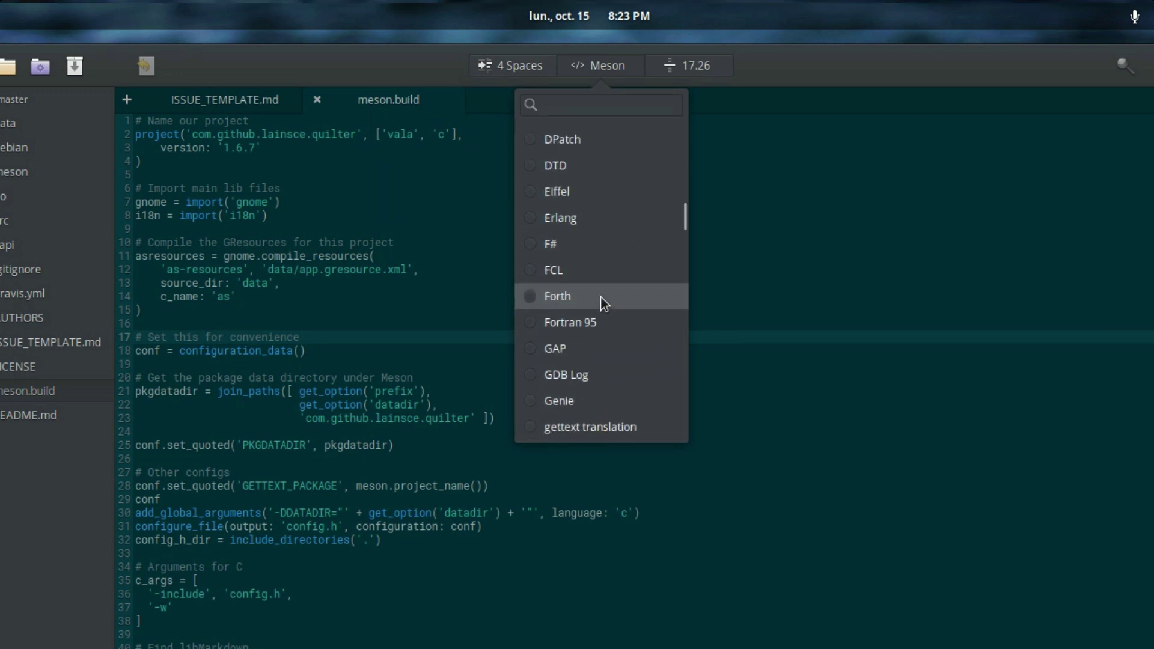
pyautogui.click(982, 42)
pyautogui.click(911, 99)
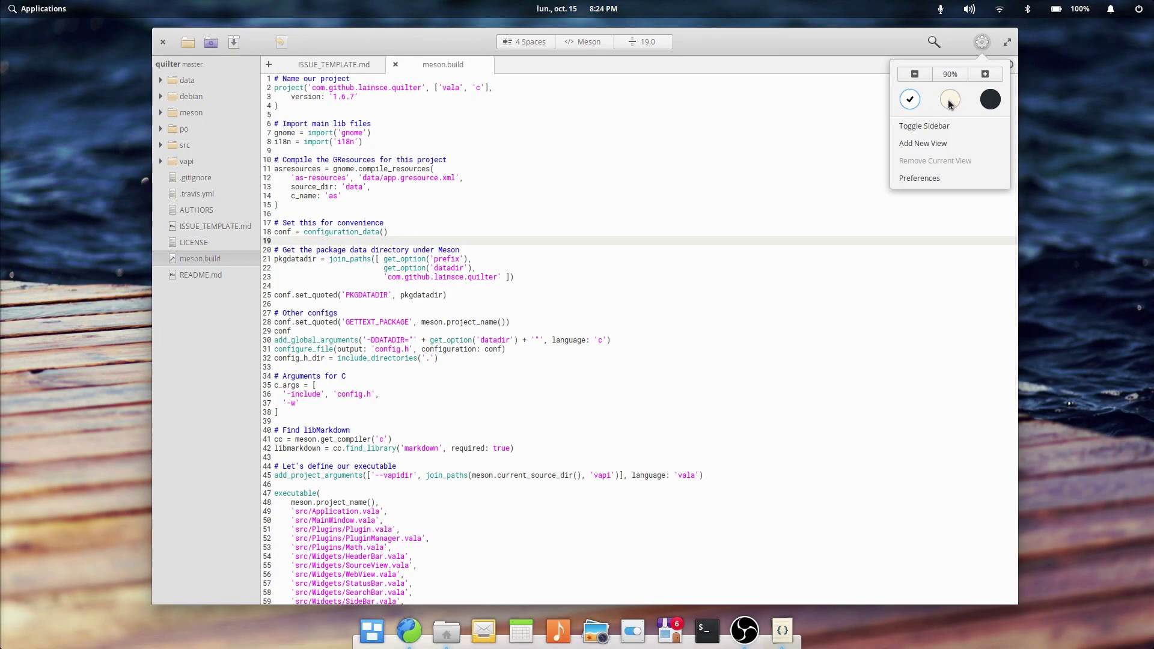
# Step: Cycle the editor theme through sepia to dark, then open and close Preferences
pyautogui.click(951, 101)
pyautogui.click(990, 99)
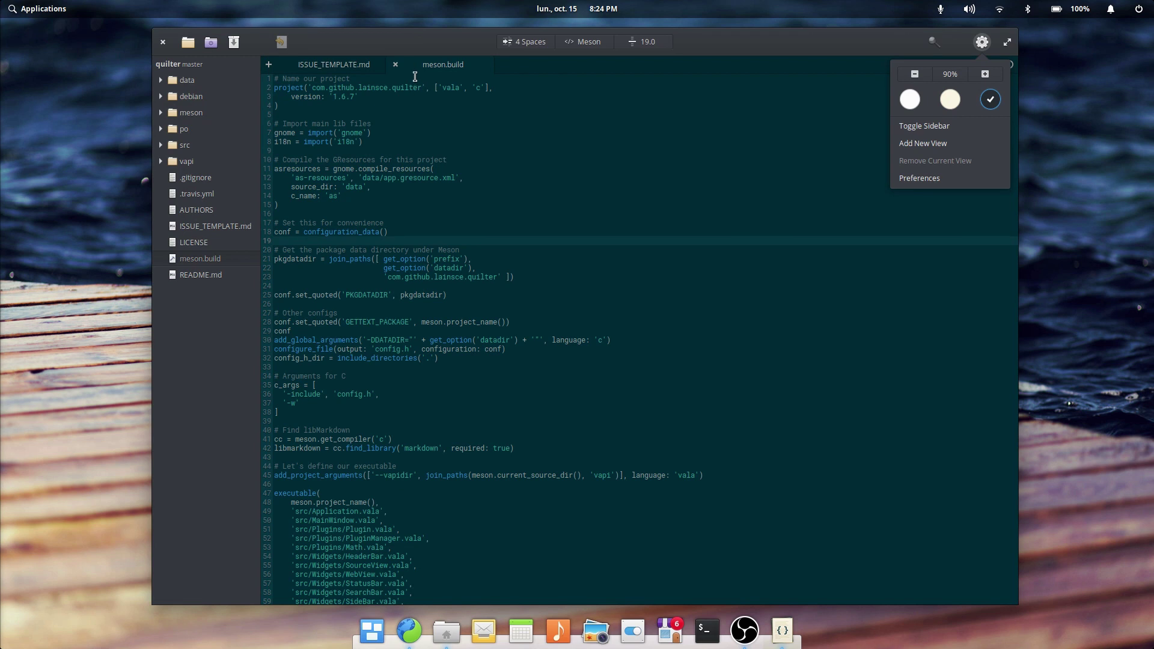
pyautogui.click(920, 178)
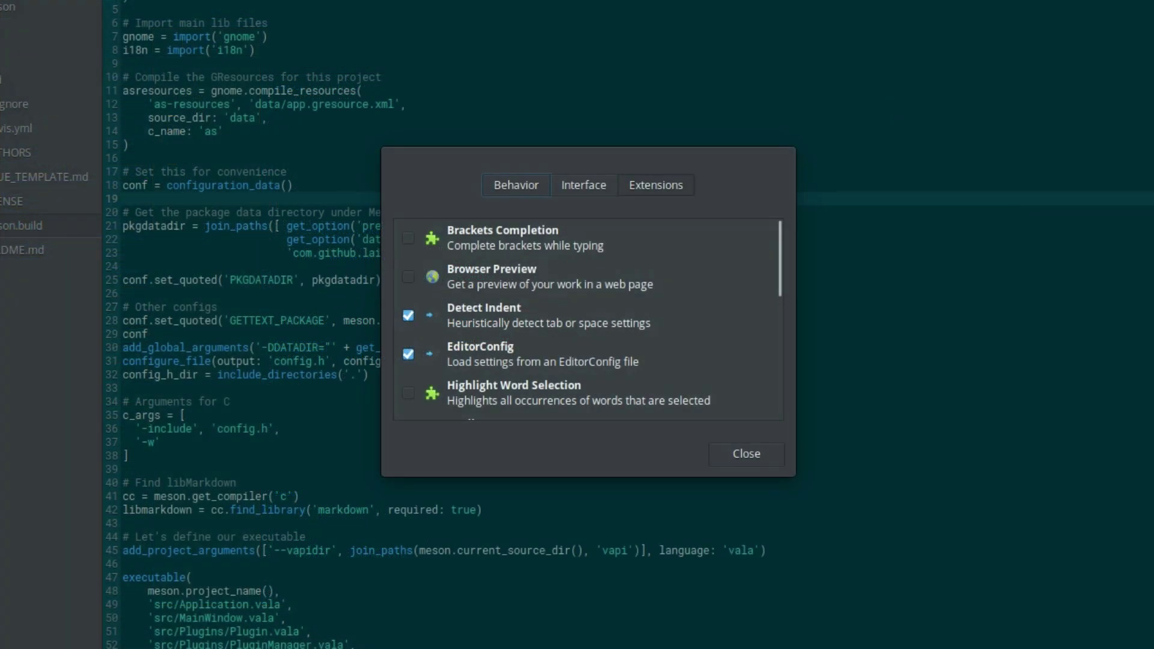
pyautogui.press('Escape')
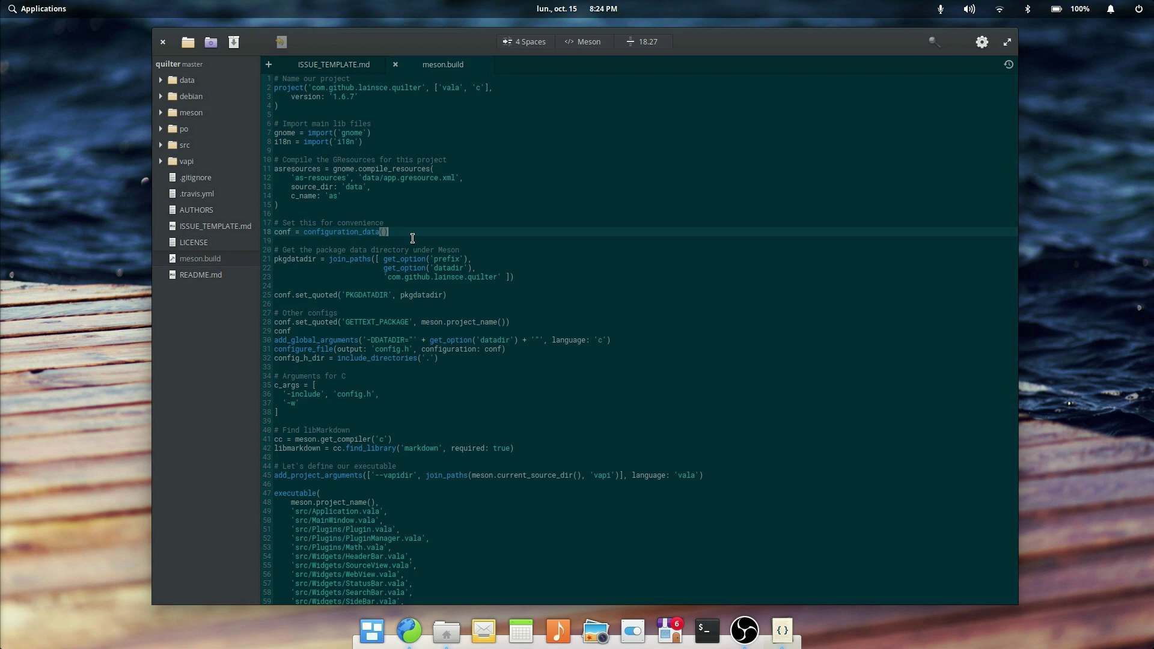
# Step: Look at the language list and the file actions for meson.build and ISSUE_TEMPLATE.md
pyautogui.click(583, 41)
pyautogui.moveTo(639, 186); pyautogui.dragTo(633, 265)
pyautogui.rightClick(215, 260)
pyautogui.moveTo(268, 275)
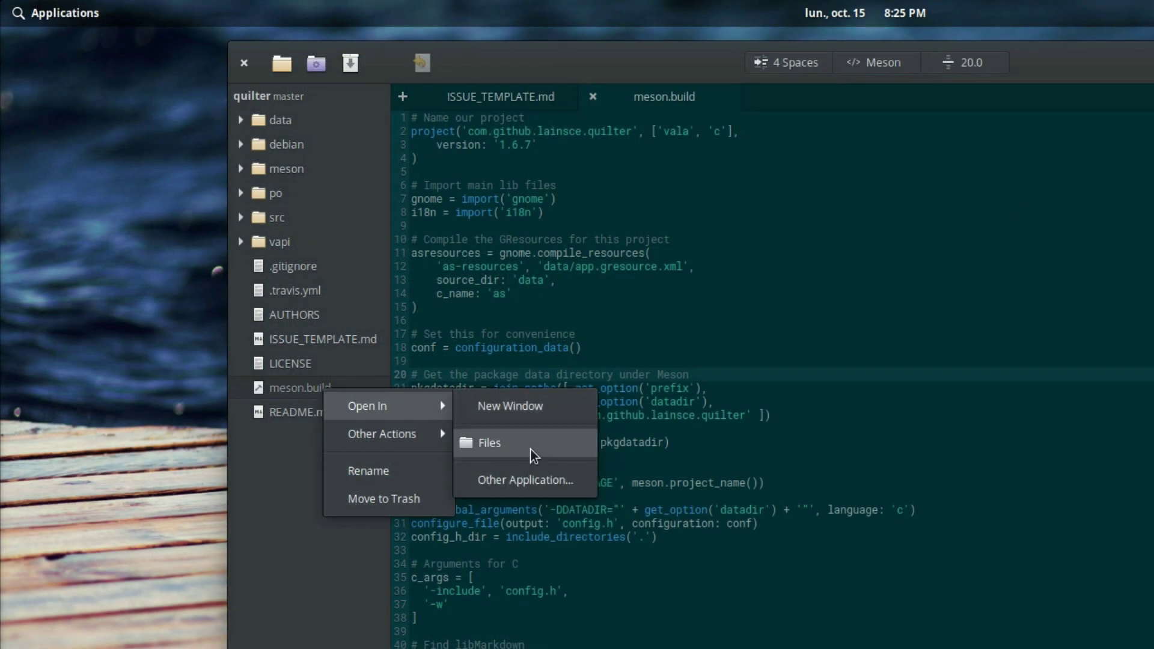
pyautogui.rightClick(317, 337)
pyautogui.rightClick(320, 338)
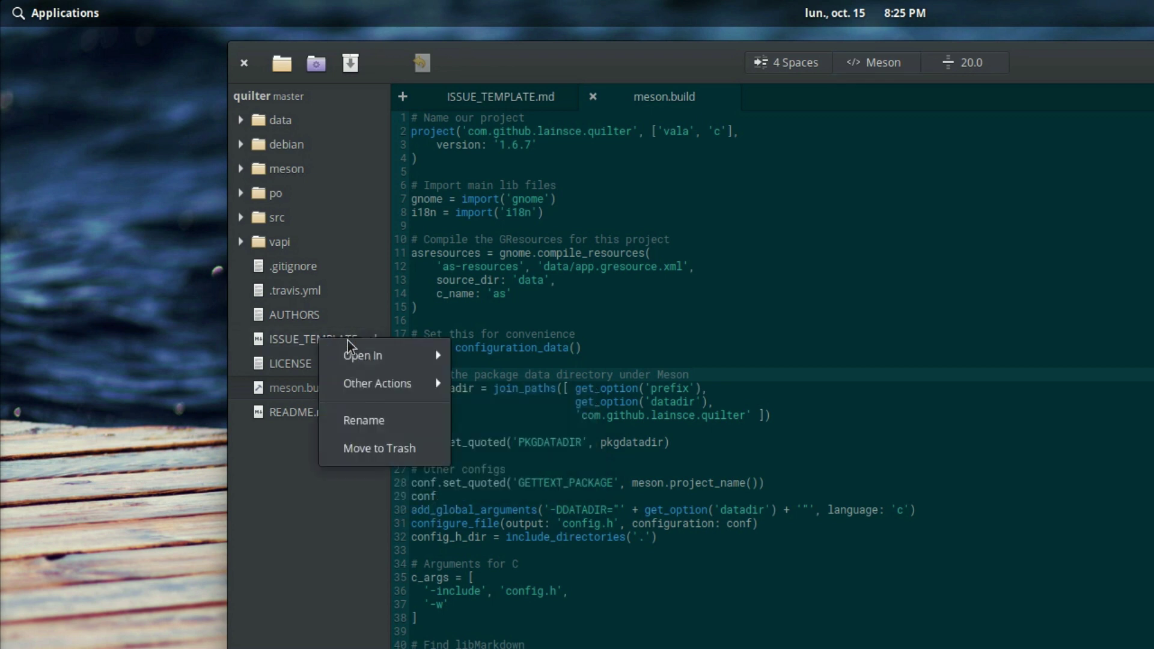
pyautogui.moveTo(390, 366)
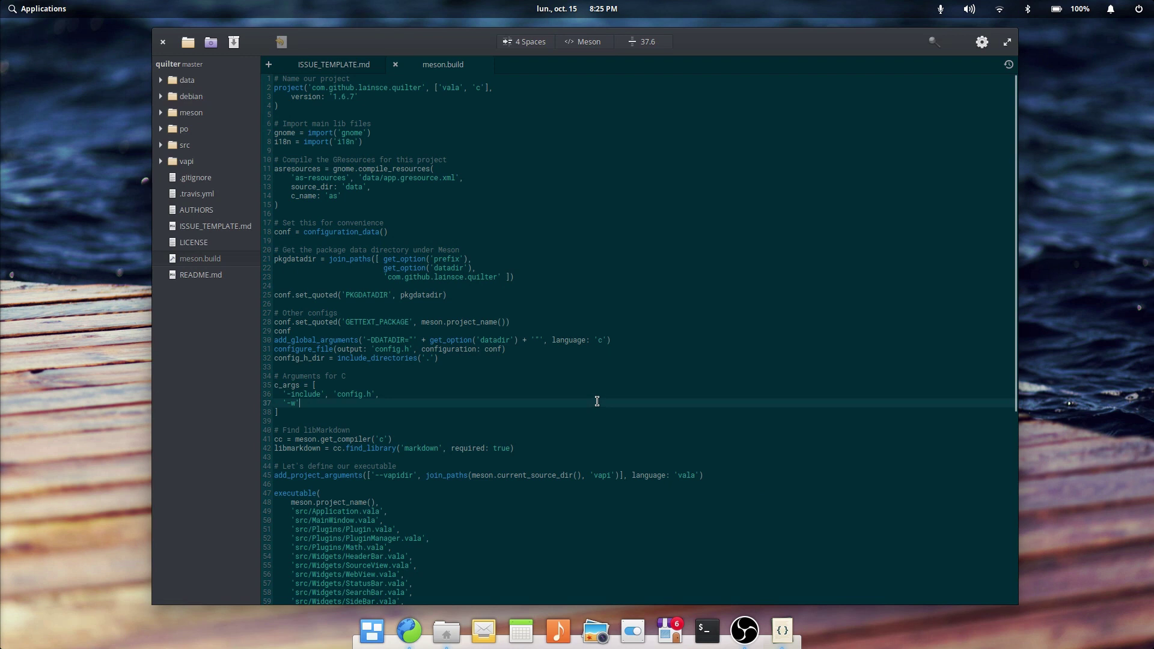
# Step: Toggle the project sidebar, select the resource file names on line 12, then jump to line 18
pyautogui.hotkey('ctrl', '\\')
pyautogui.hotkey('ctrl', '\\')
pyautogui.hotkey('ctrl', '\\')
pyautogui.hotkey('ctrl', '\\')
pyautogui.hotkey('ctrl', '\\')
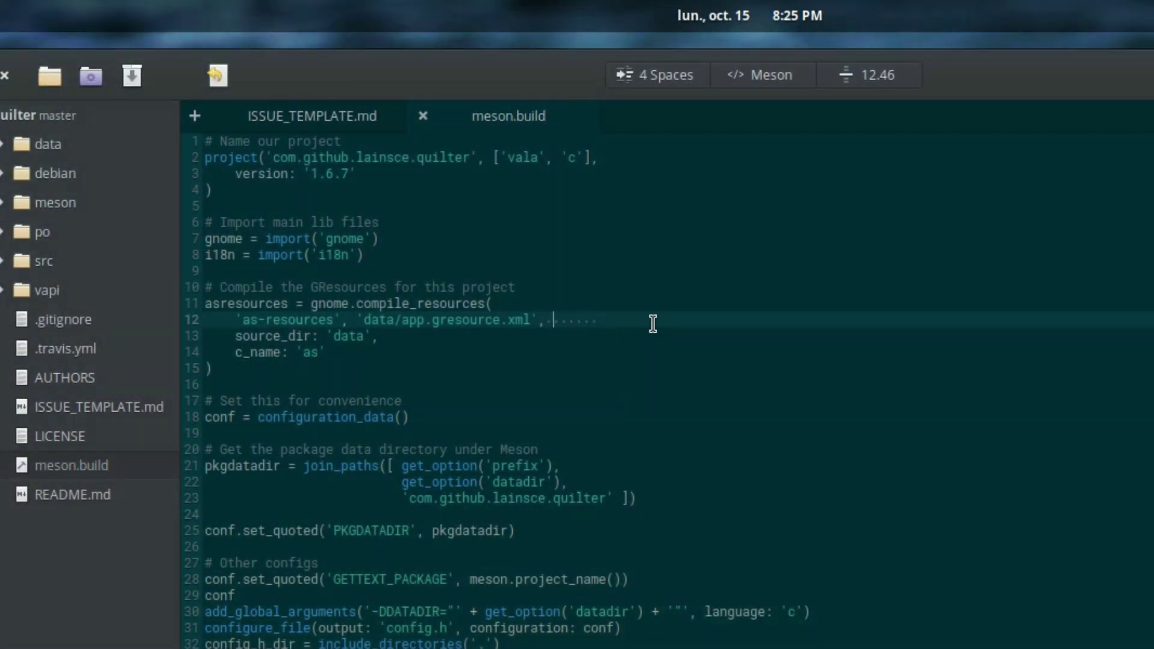
pyautogui.moveTo(516, 320); pyautogui.dragTo(198, 325)
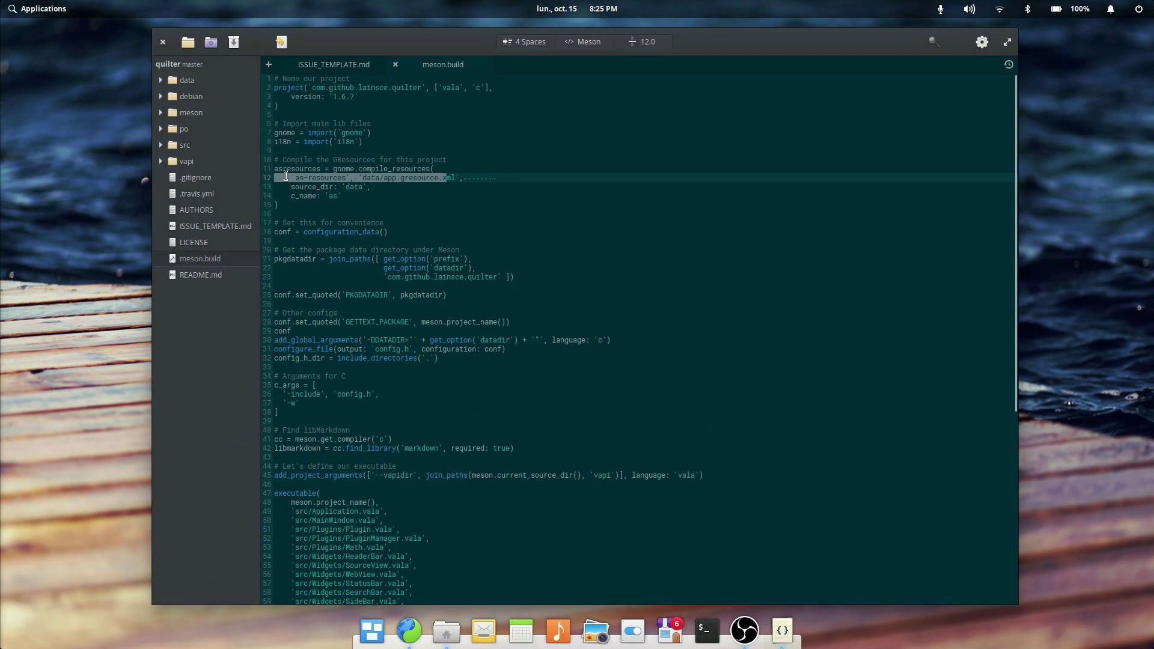
pyautogui.click(389, 230)
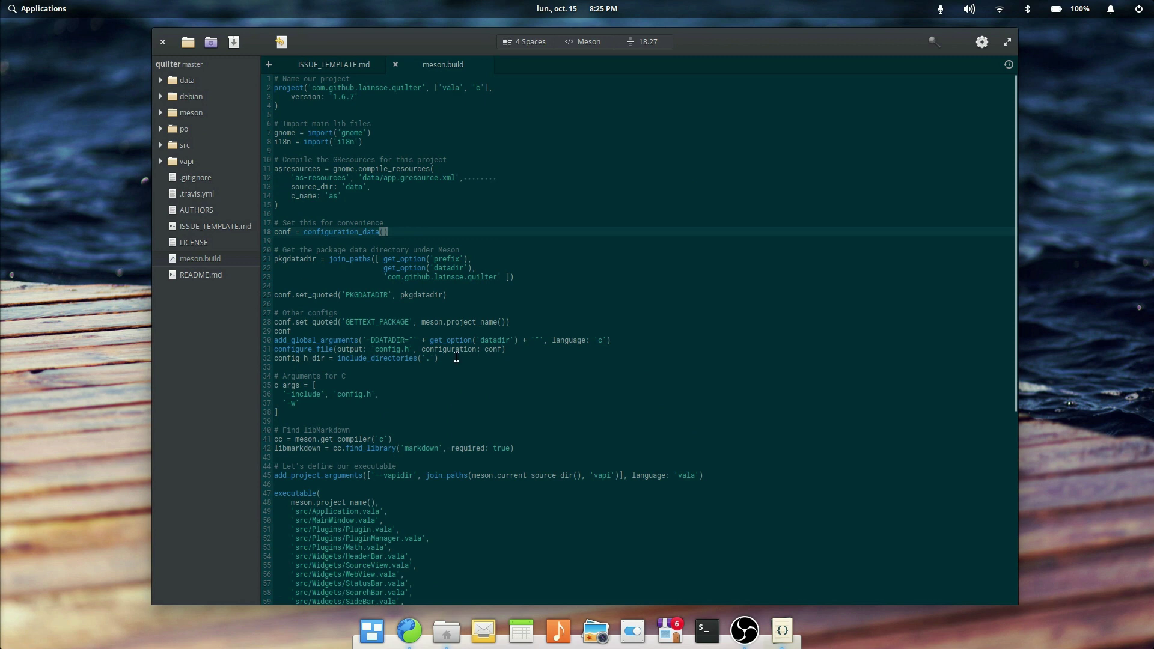
# Step: Open config.vapi from the vapi folder and show the Interface tab of Preferences
pyautogui.click(161, 161)
pyautogui.click(213, 178)
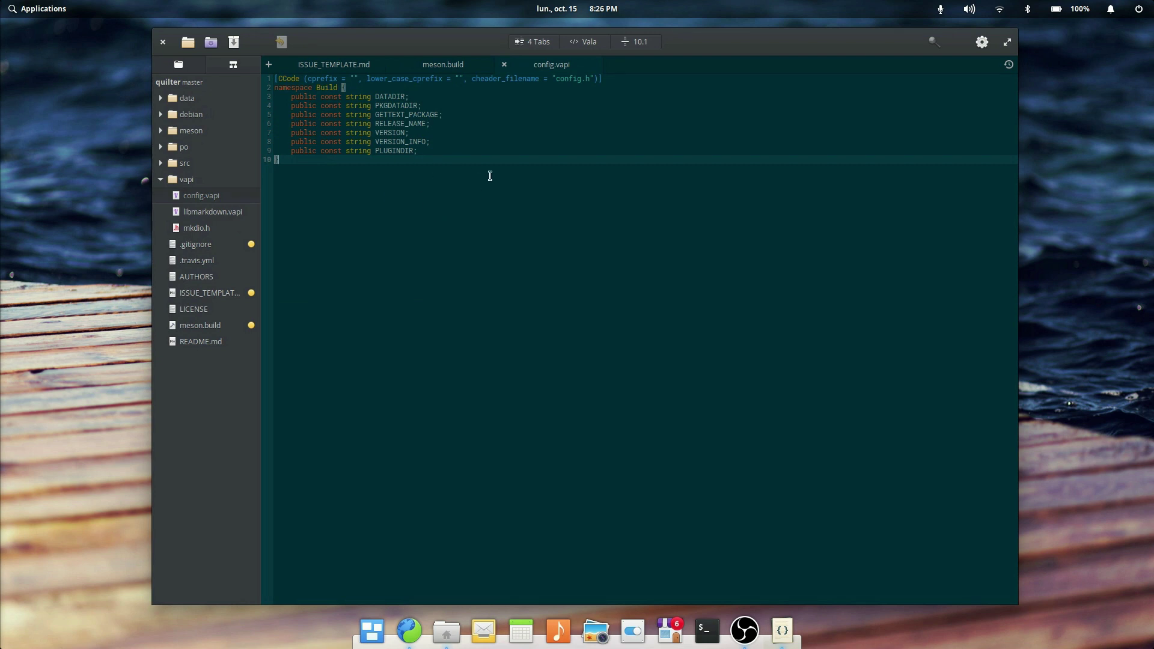
pyautogui.click(984, 46)
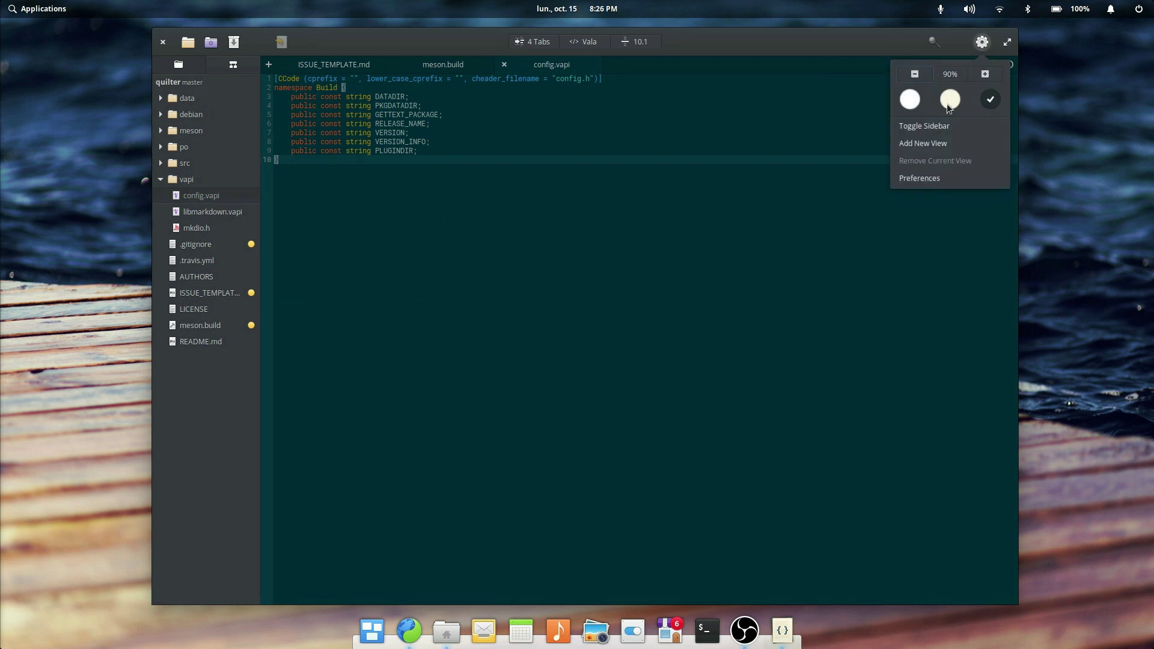
pyautogui.click(927, 176)
pyautogui.click(583, 233)
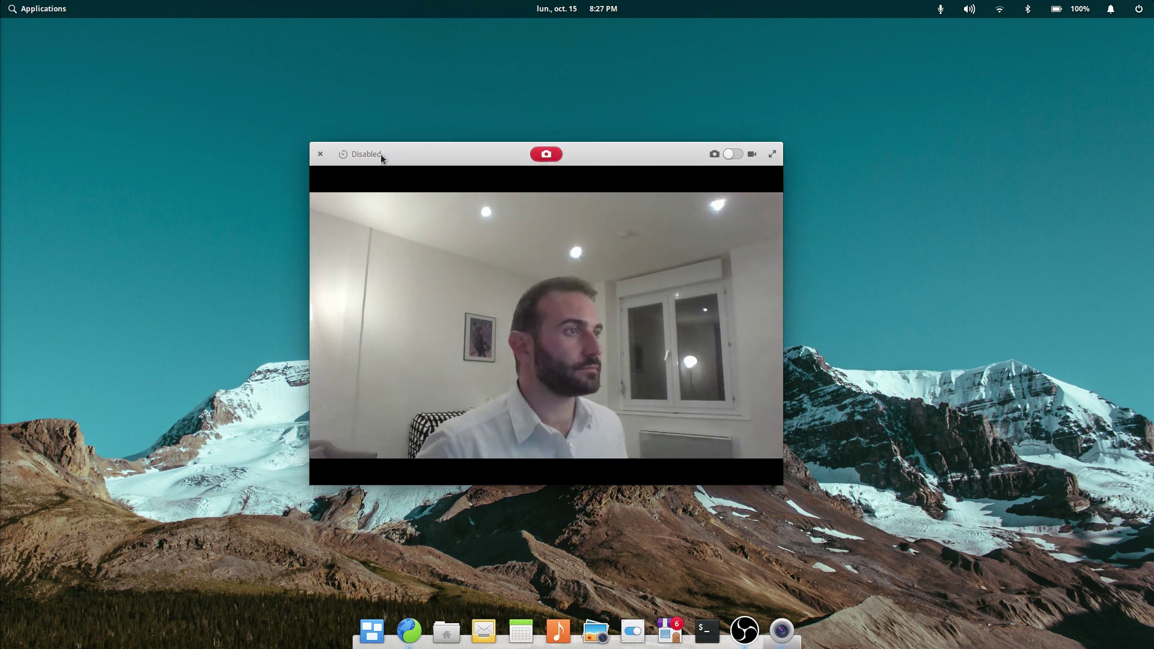
# Step: Set the photo timer to 5 Sec, back to Disabled, and nudge the Camera window
pyautogui.click(361, 156)
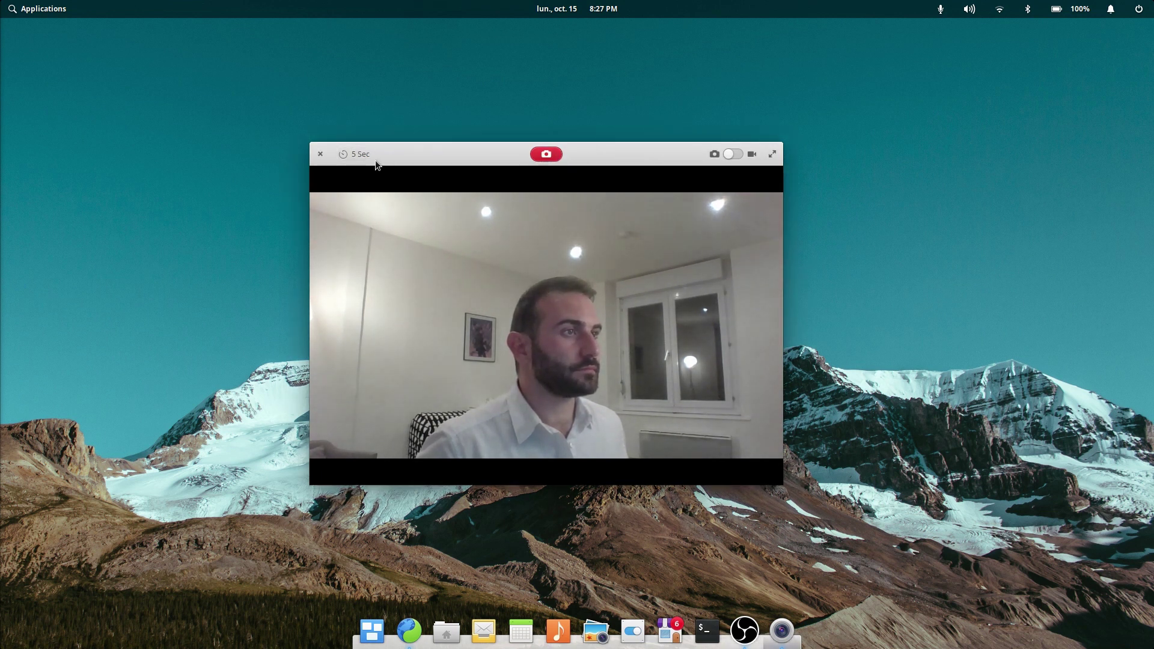
pyautogui.click(365, 157)
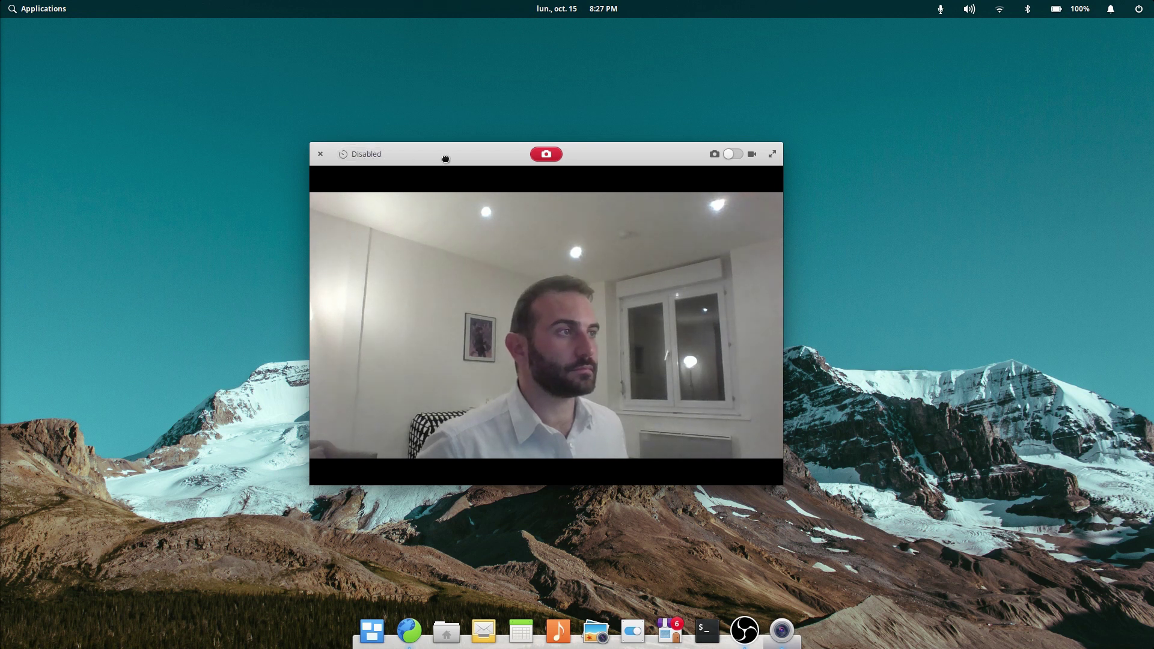
pyautogui.moveTo(442, 157)
pyautogui.mouseDown()
pyautogui.moveTo(424, 168)
pyautogui.moveTo(453, 162)
pyautogui.mouseUp()
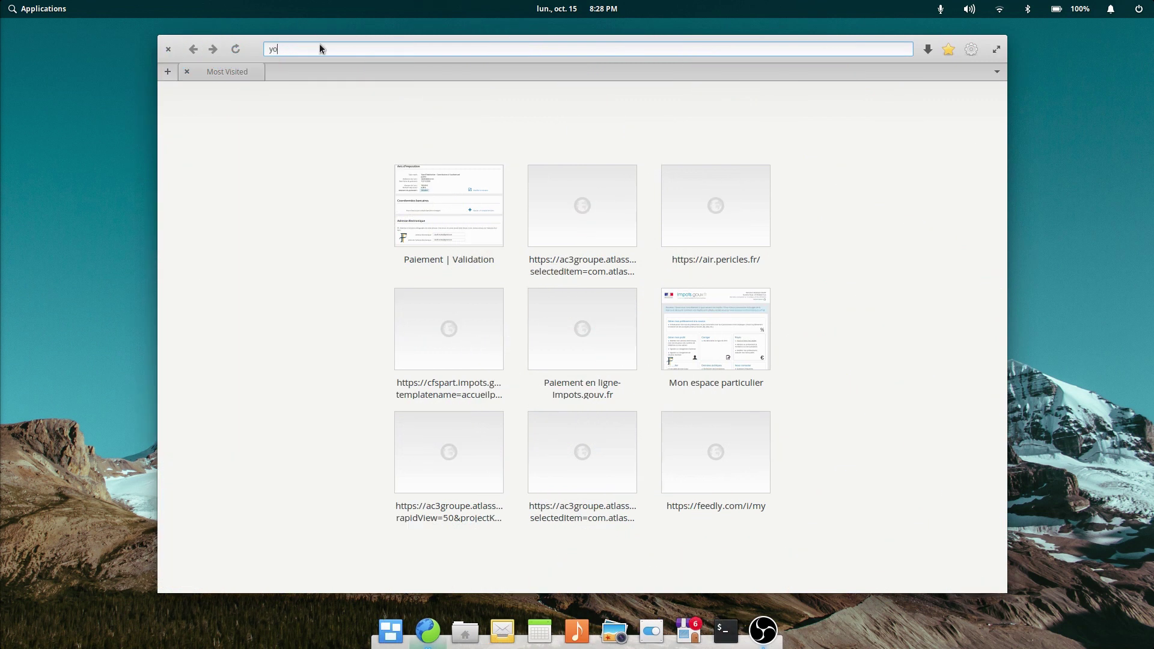
# Step: Go to youtube.com via 'utube' and inspect the Reporting Agence - Gravit Designer bookmark details
pyautogui.write('utube')
pyautogui.click(395, 77)
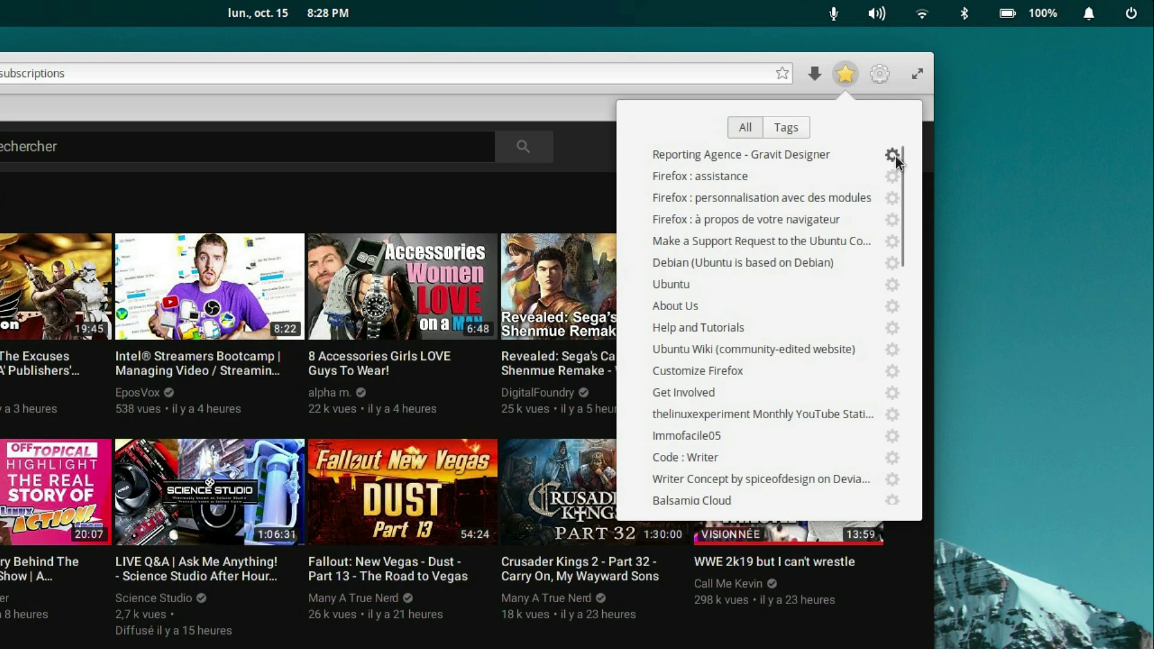
pyautogui.click(894, 155)
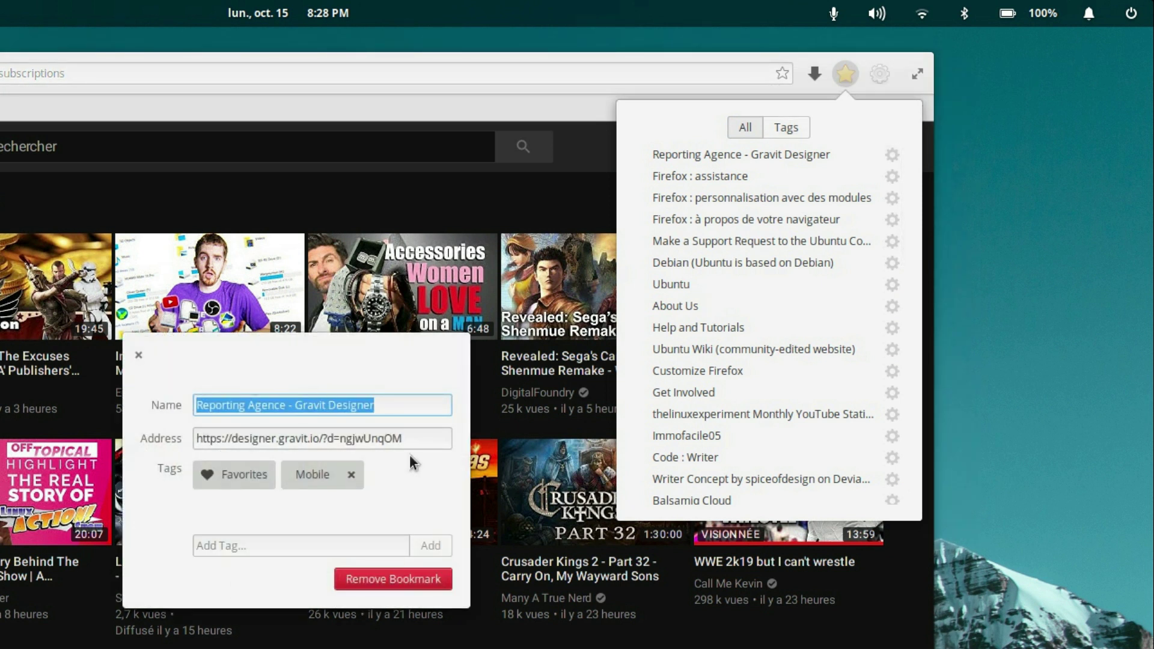
pyautogui.click(139, 360)
# Step: Dismiss the bookmarks list and show the downloads list with quilter-master.zip
pyautogui.click(871, 80)
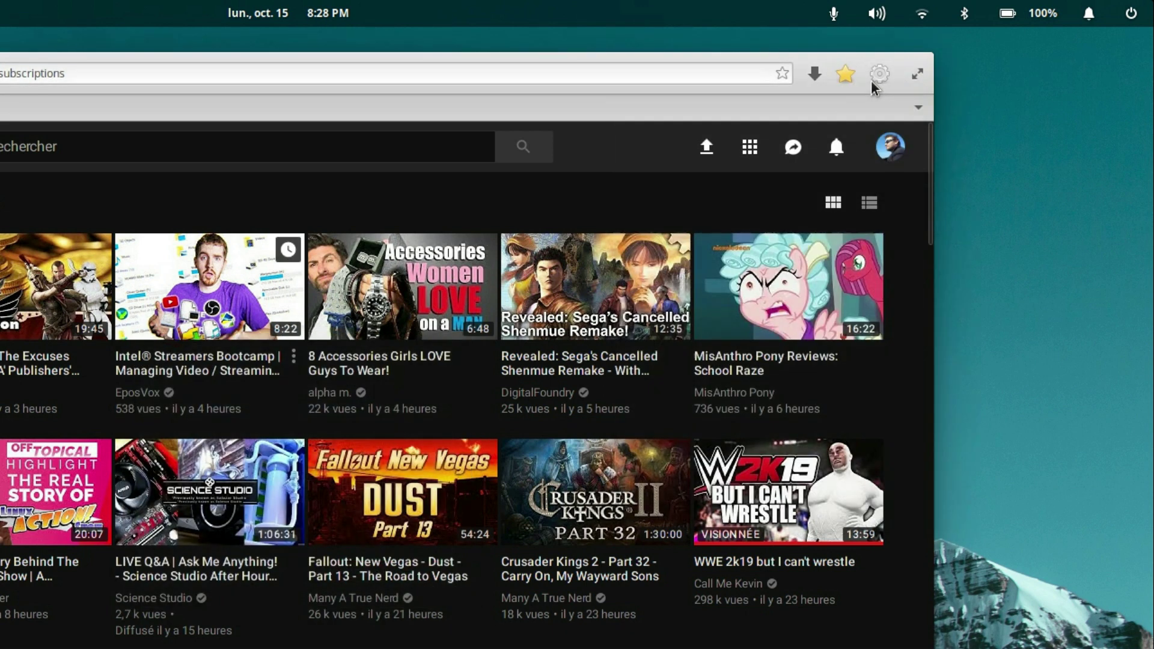
pyautogui.click(875, 79)
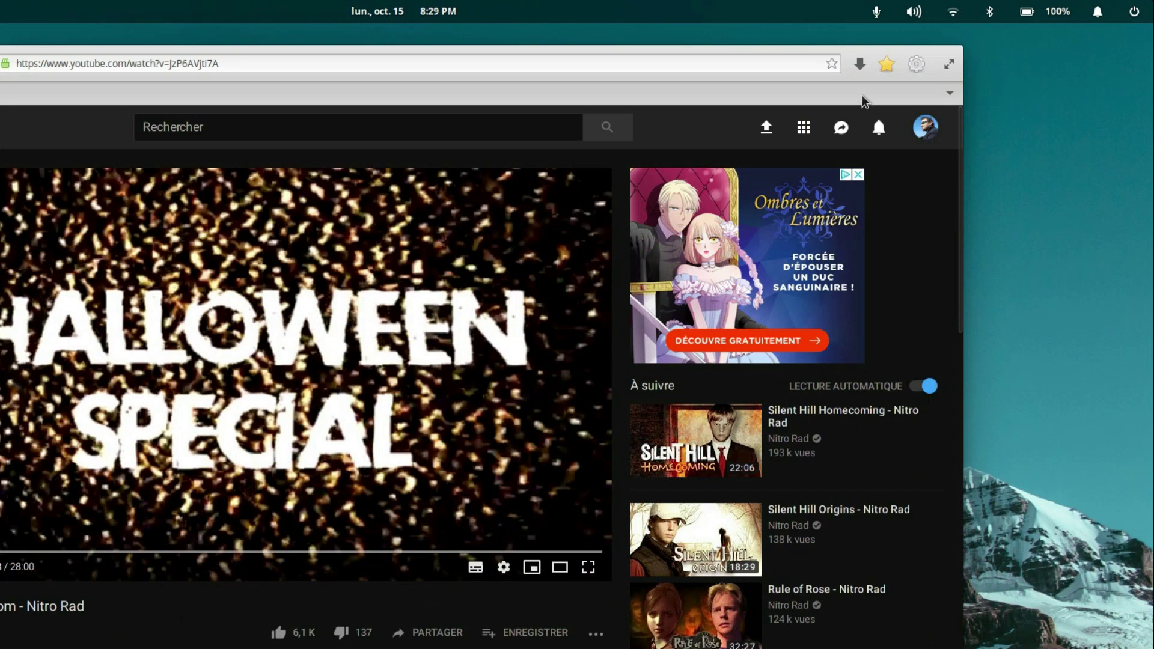
pyautogui.click(860, 63)
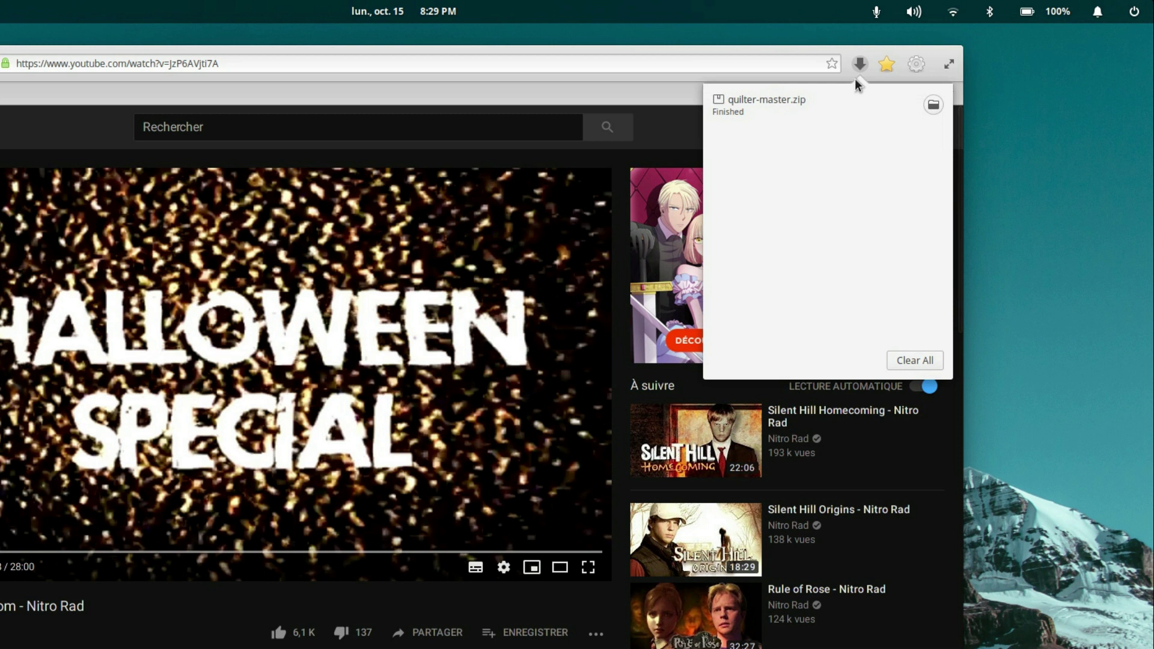
# Step: Close the downloads list and open the Sync tab of the browser preferences
pyautogui.click(860, 64)
pyautogui.click(860, 64)
pyautogui.click(860, 63)
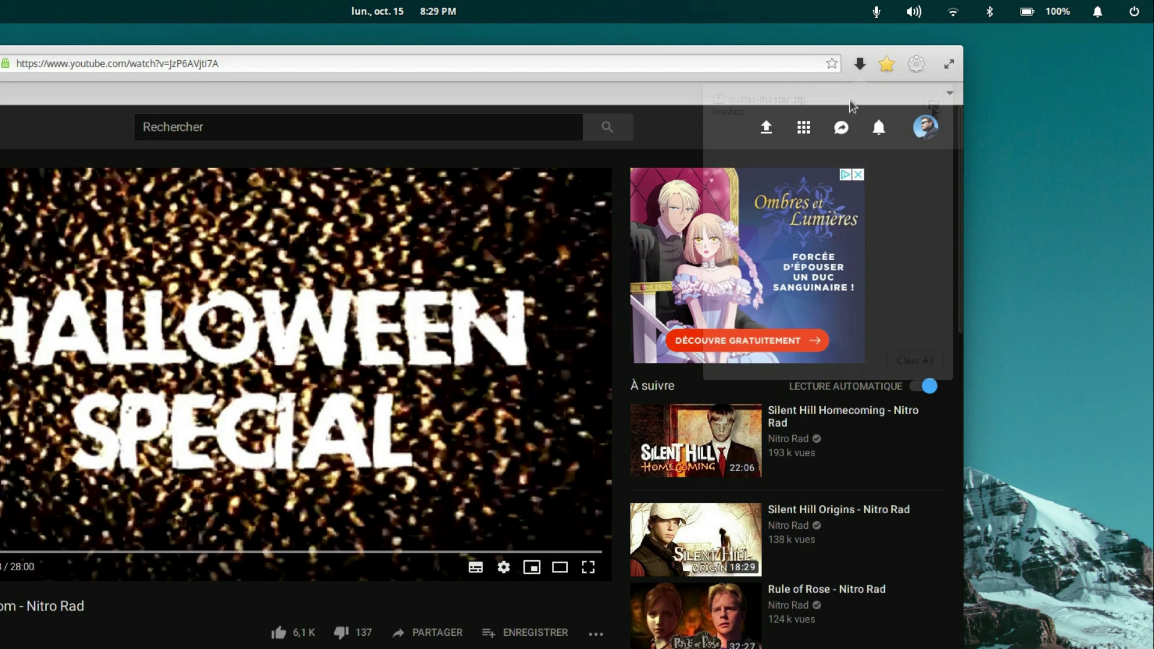
pyautogui.click(915, 64)
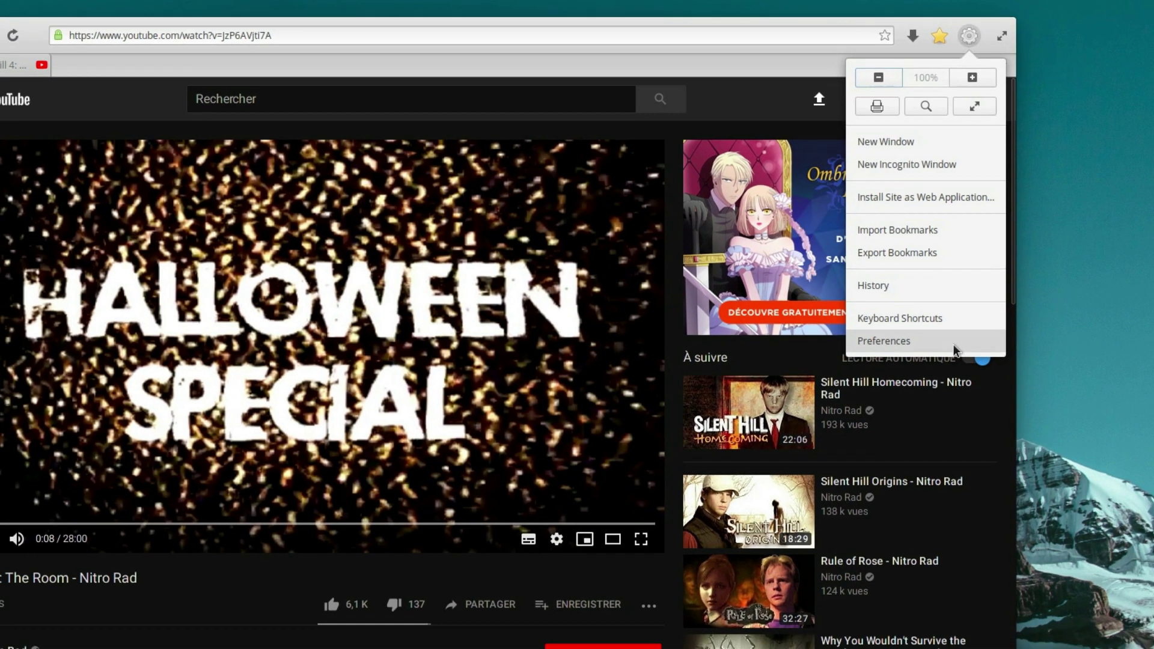
pyautogui.click(904, 371)
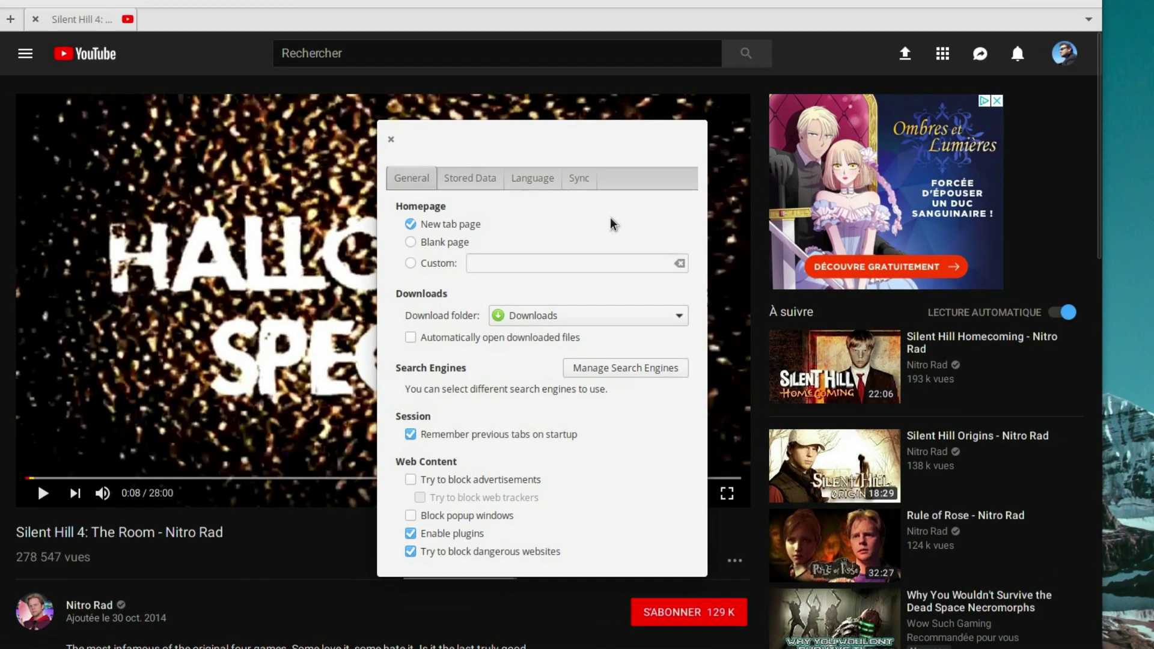
pyautogui.click(579, 178)
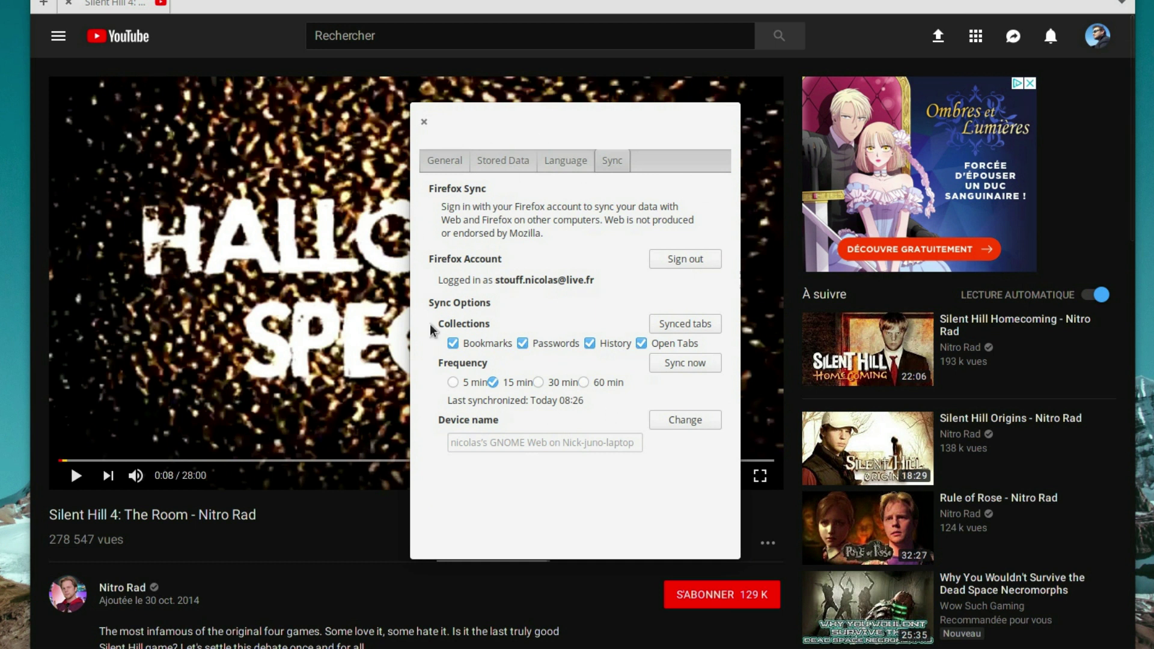
# Step: Toggle bookmark, password and history syncing off and back on
pyautogui.click(452, 349)
pyautogui.click(488, 350)
pyautogui.click(551, 350)
pyautogui.click(556, 351)
pyautogui.click(605, 350)
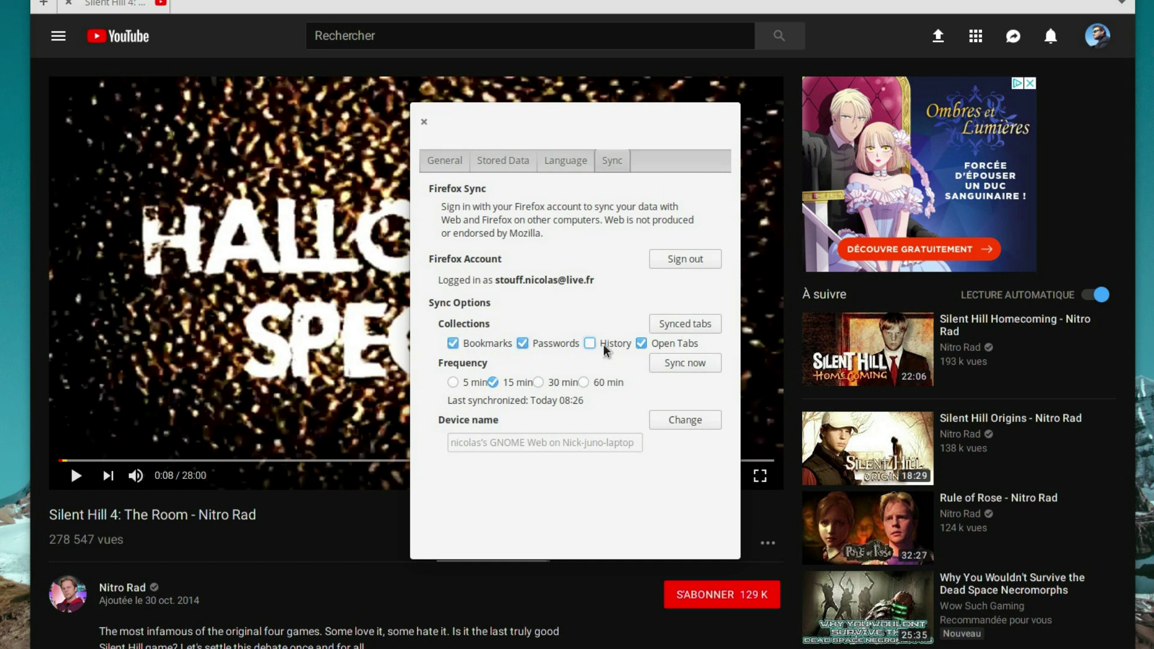
pyautogui.click(607, 350)
# Step: View the synced tabs with Local Tabs expanded, then close the list
pyautogui.click(678, 330)
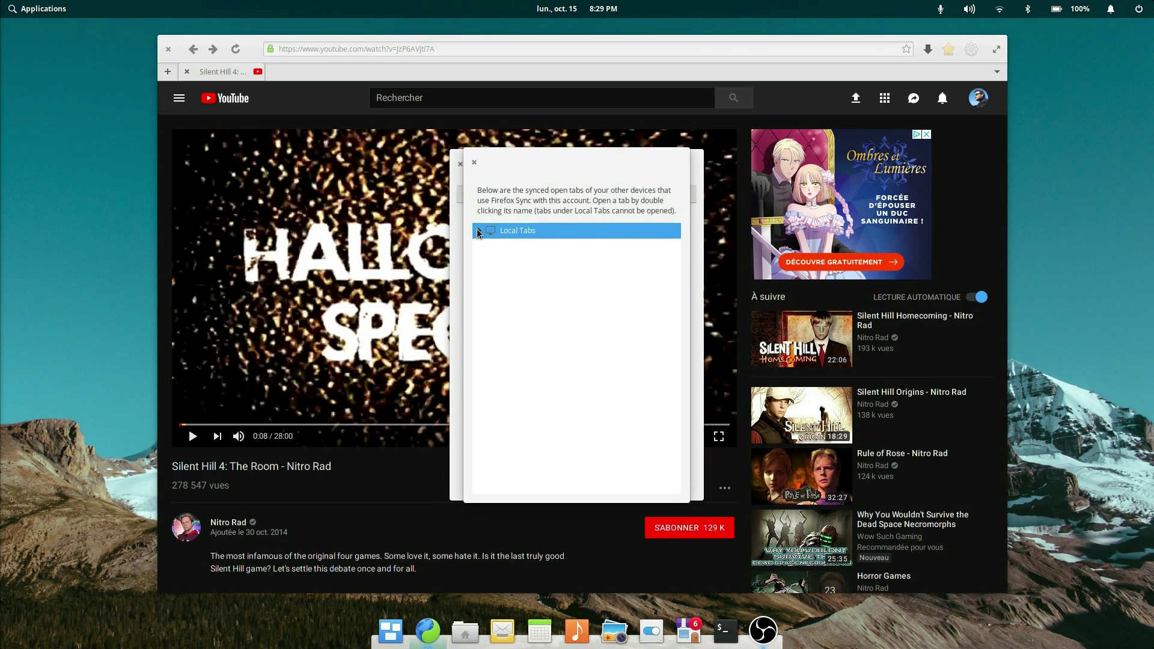
pyautogui.click(479, 232)
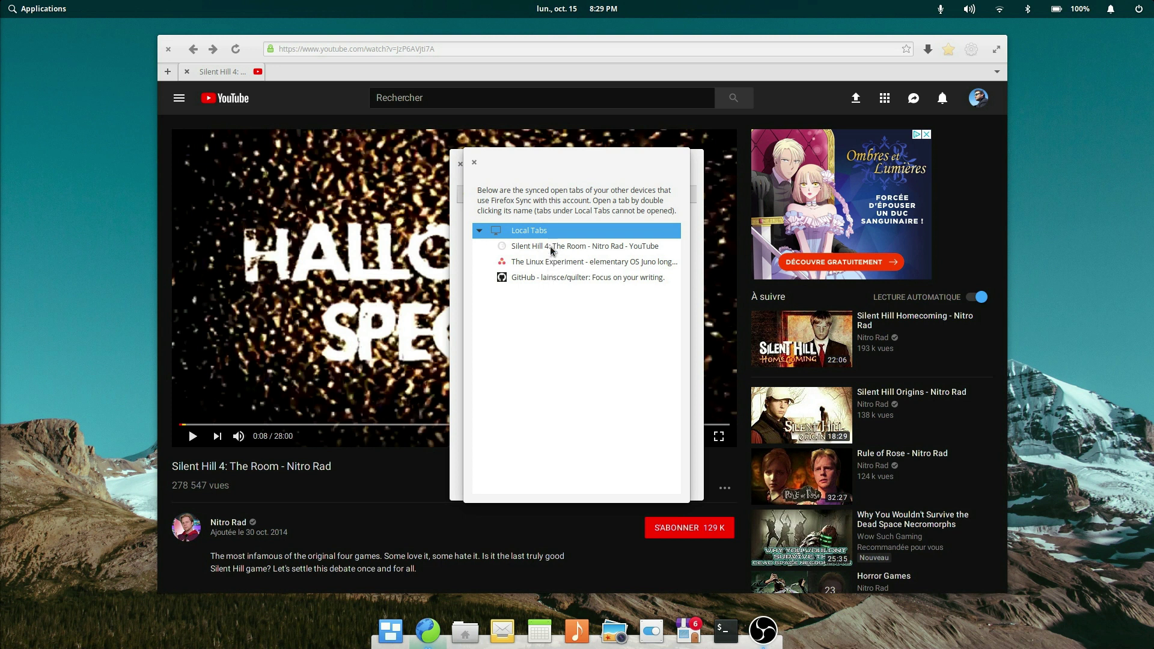
pyautogui.click(474, 163)
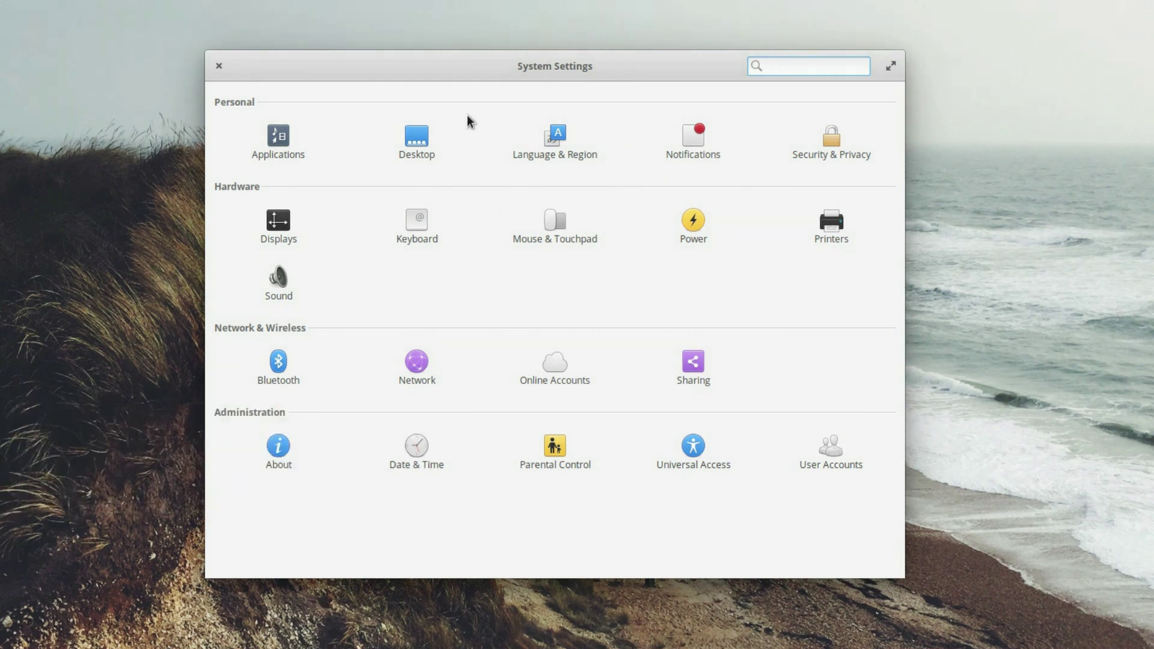
# Step: Import the airplane-wing photo as a wallpaper and apply it
pyautogui.click(398, 144)
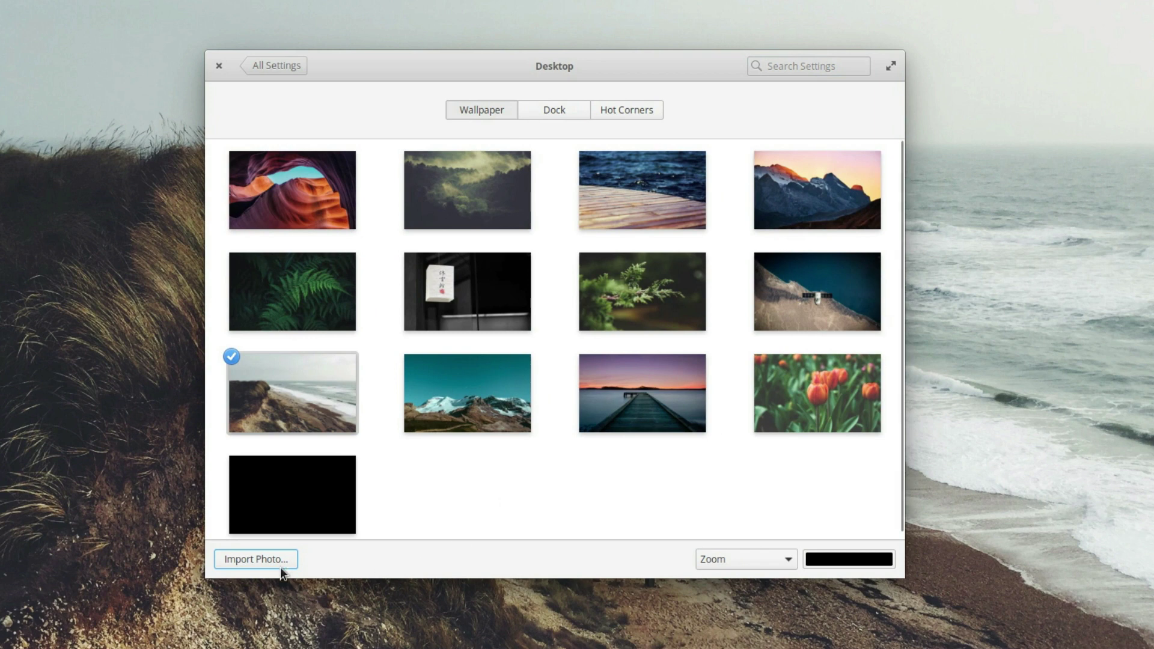
pyautogui.click(264, 558)
pyautogui.click(920, 625)
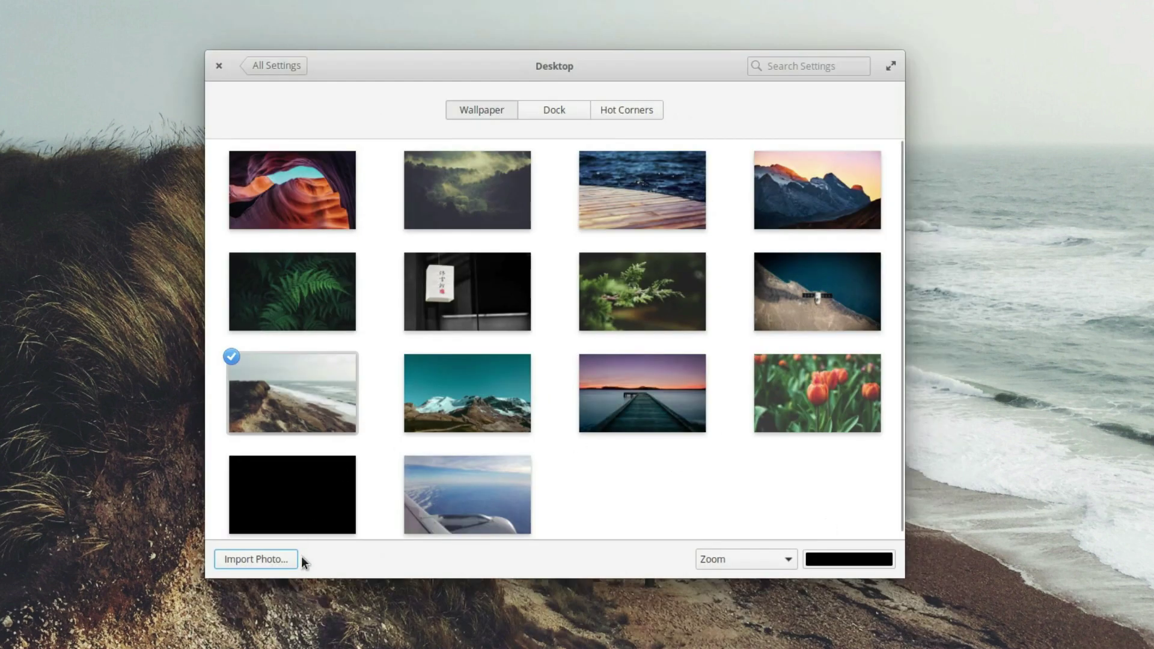
pyautogui.click(470, 499)
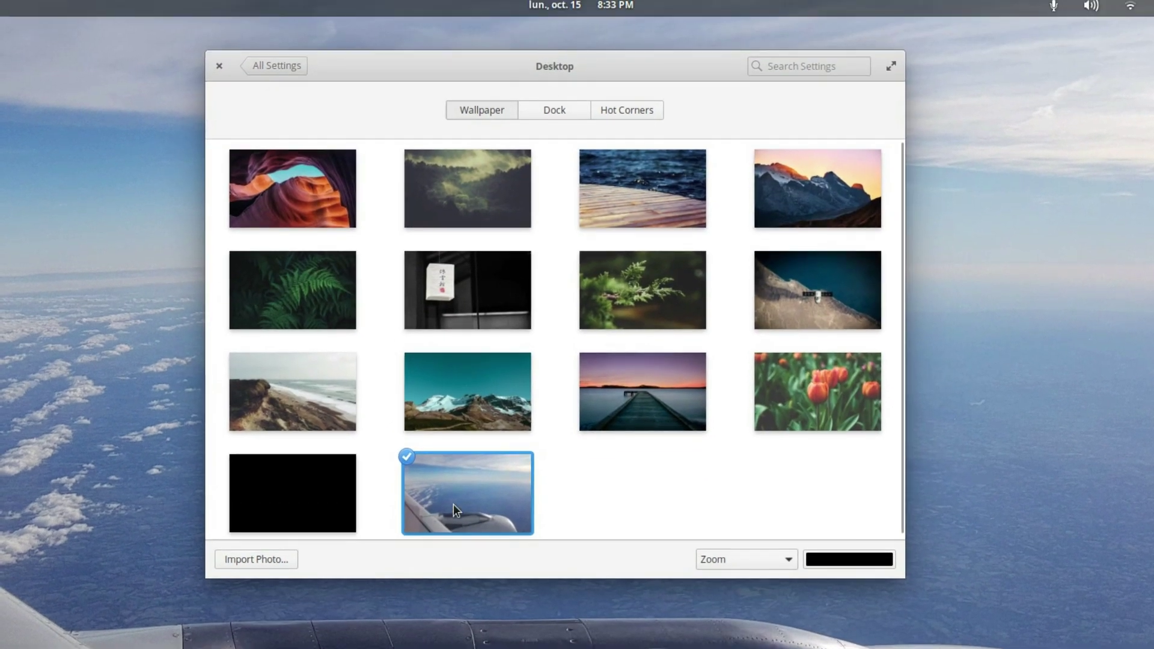
# Step: Remove the airplane-wing photo from the wallpapers, leaving the desktop black
pyautogui.rightClick(453, 504)
pyautogui.click(569, 498)
pyautogui.rightClick(432, 493)
pyautogui.click(464, 499)
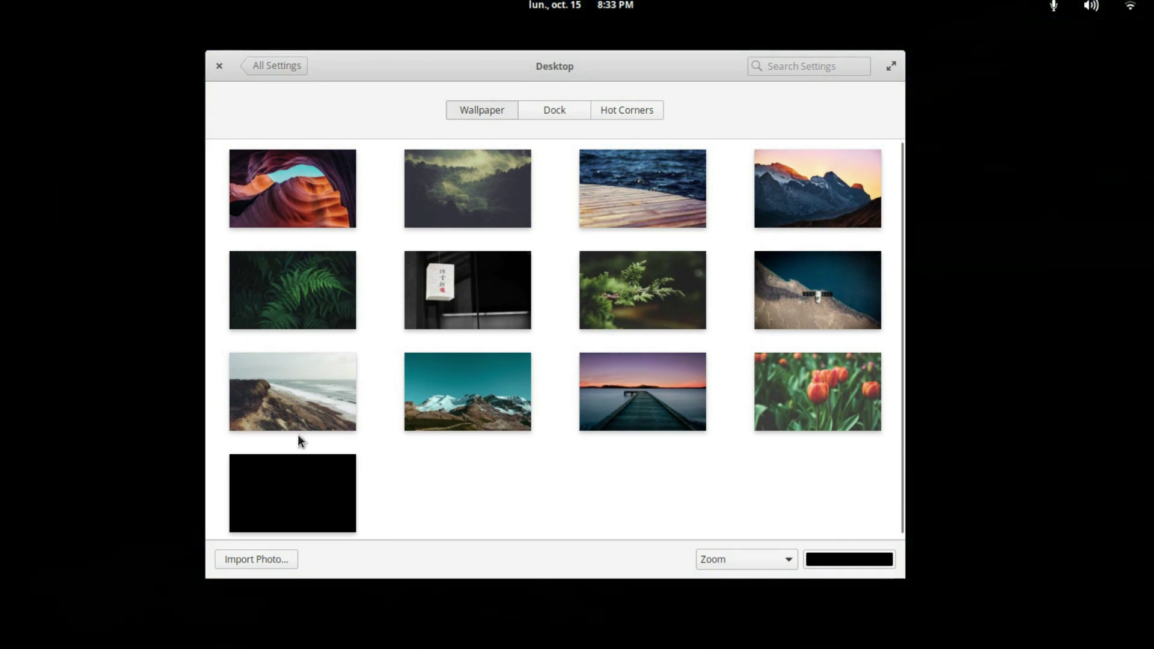
# Step: Restore the beach photo as the wallpaper and look over the Printers page
pyautogui.click(292, 421)
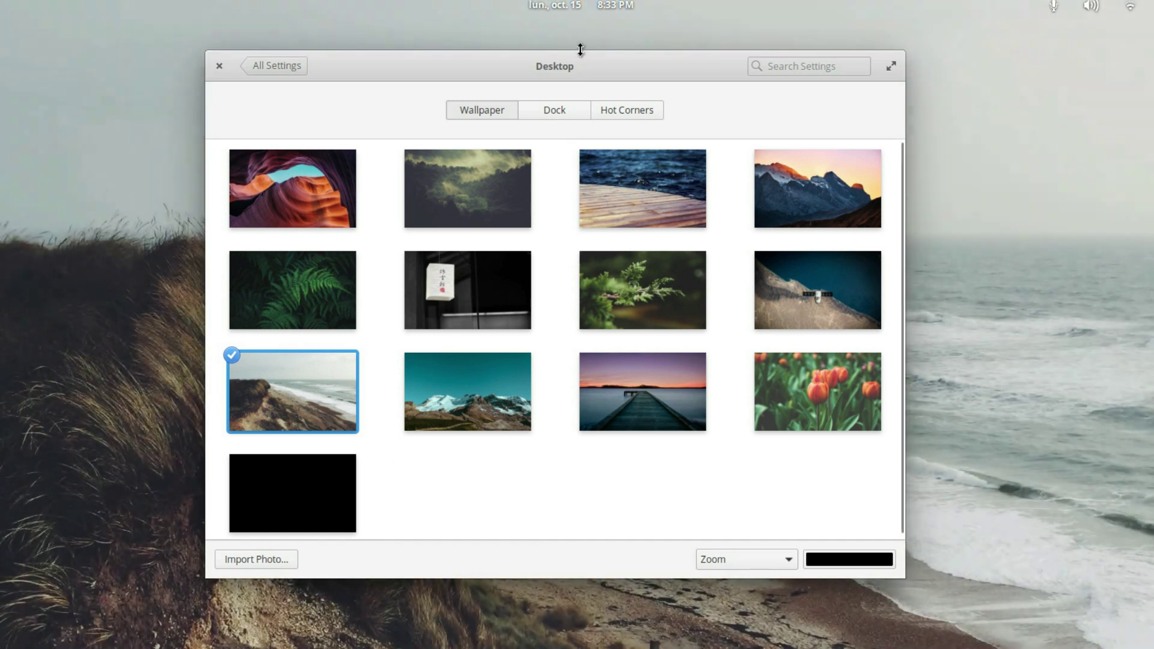
pyautogui.moveTo(575, 66); pyautogui.dragTo(615, 109)
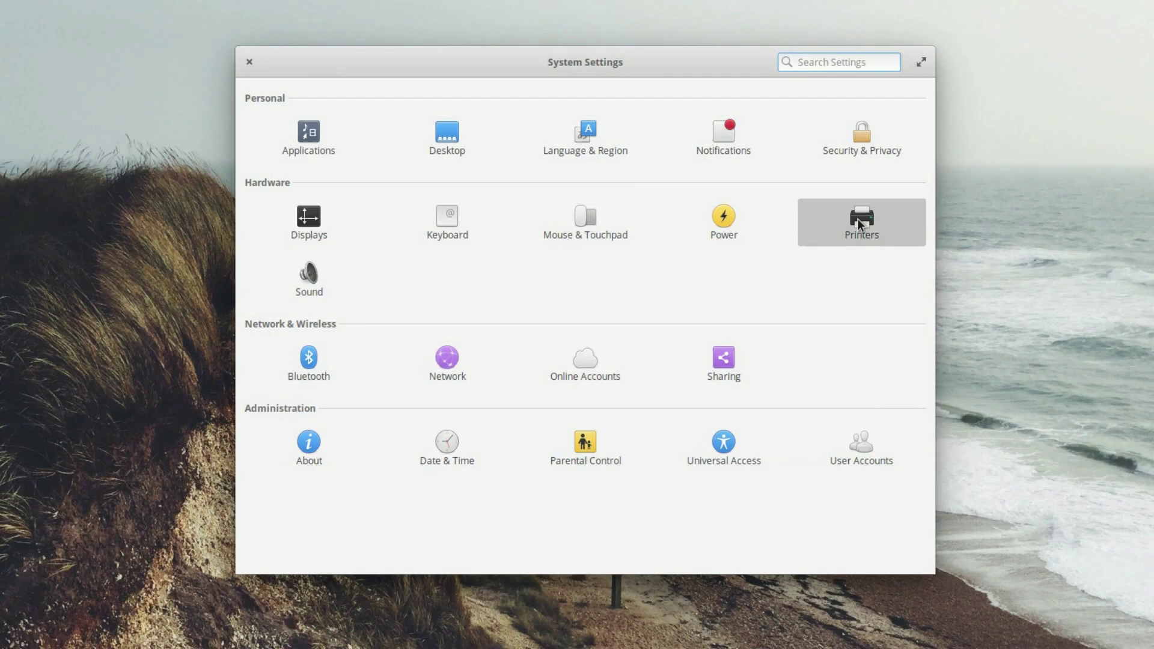
pyautogui.click(859, 220)
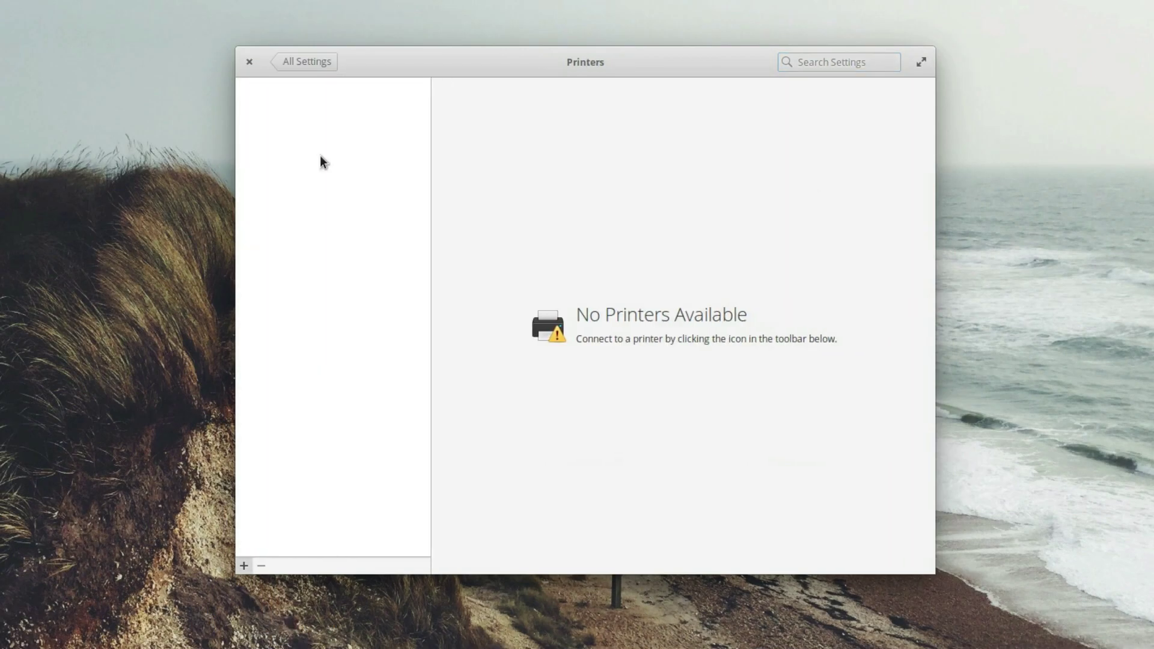
pyautogui.moveTo(606, 68); pyautogui.dragTo(594, 117)
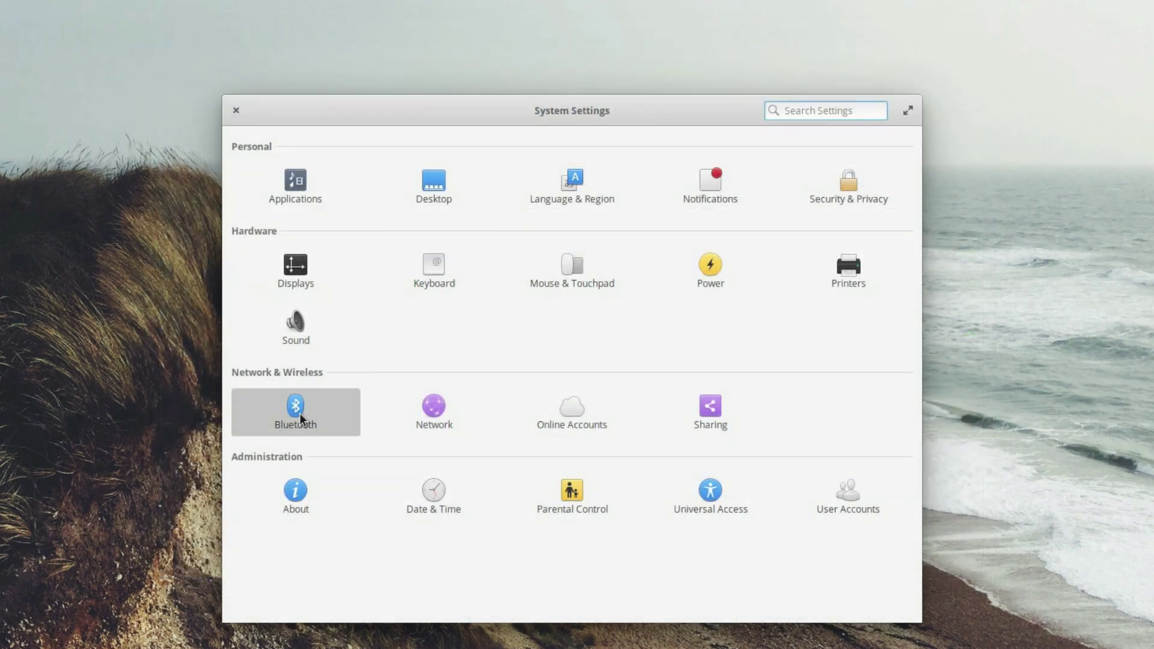
# Step: Start pairing with the nearby OTNI device in Bluetooth settings
pyautogui.click(296, 409)
pyautogui.click(473, 261)
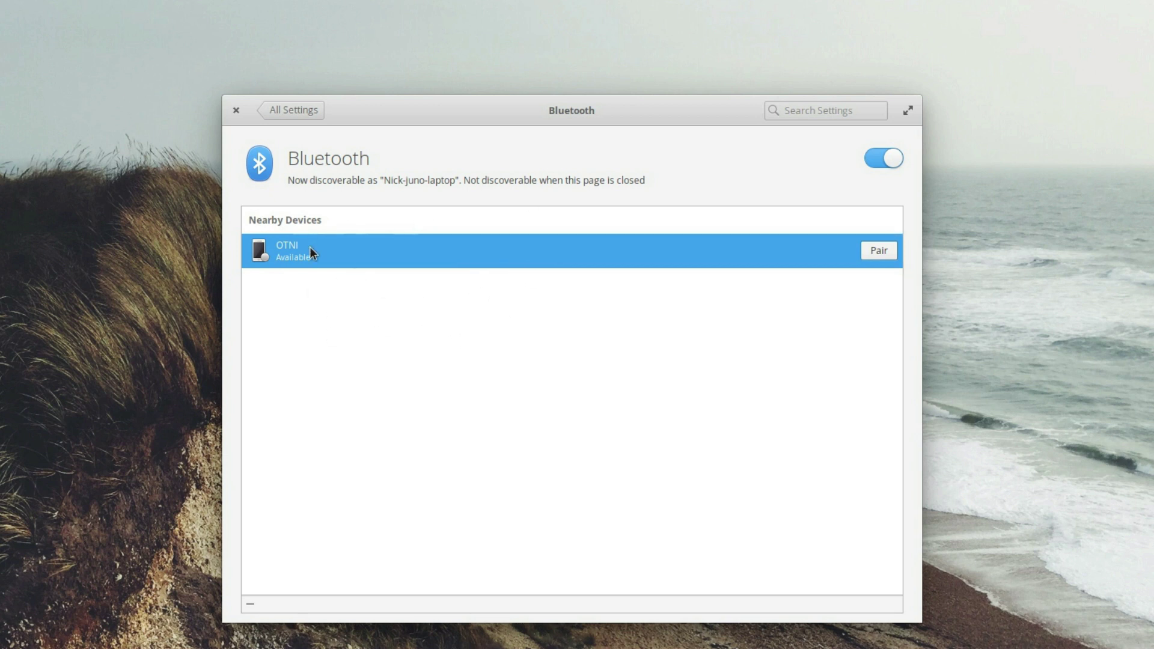
pyautogui.click(888, 252)
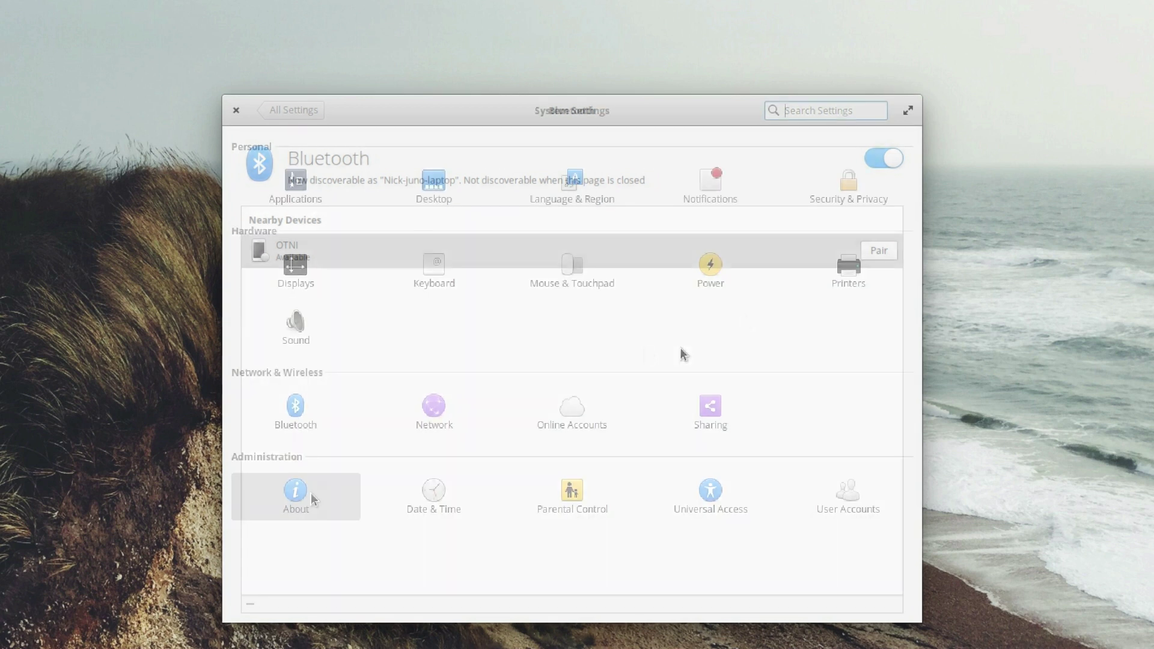
# Step: From the About page, report a problem against the Default Apps > Mail component
pyautogui.click(309, 494)
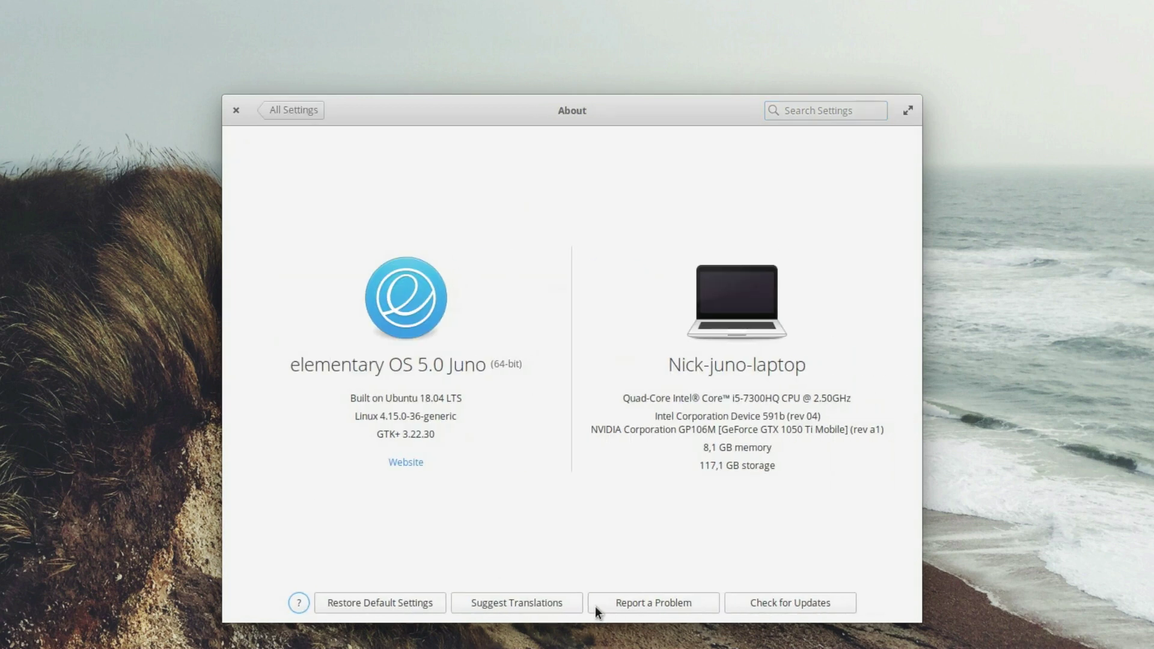
pyautogui.click(657, 603)
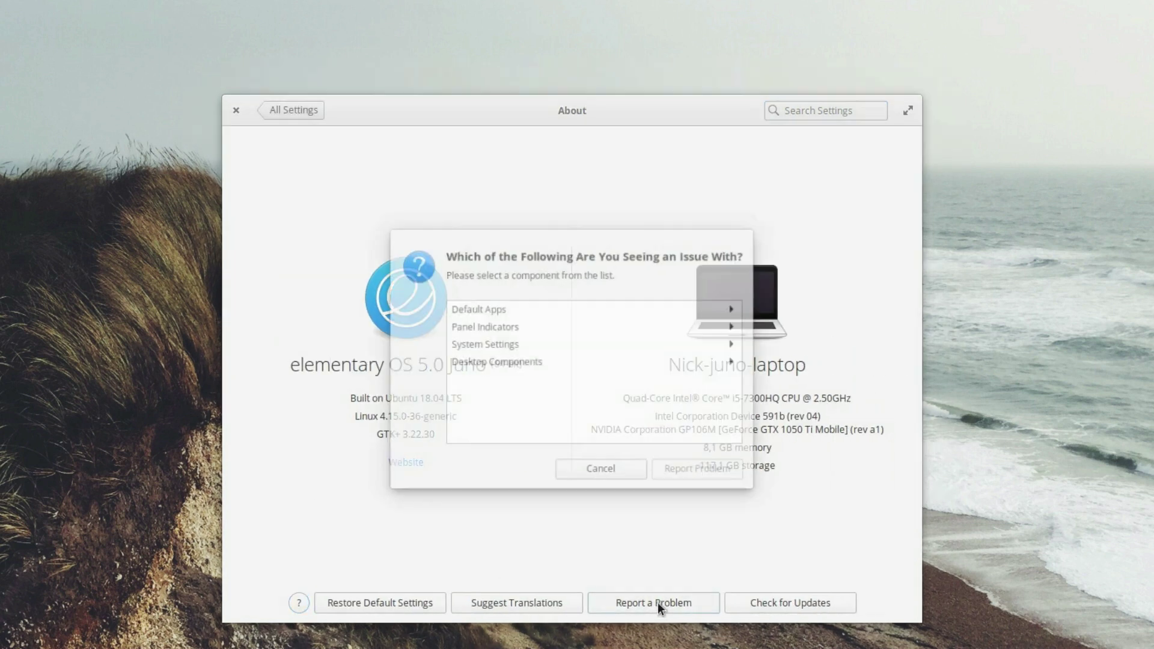
pyautogui.click(525, 309)
pyautogui.scroll(-3, 532, 367)
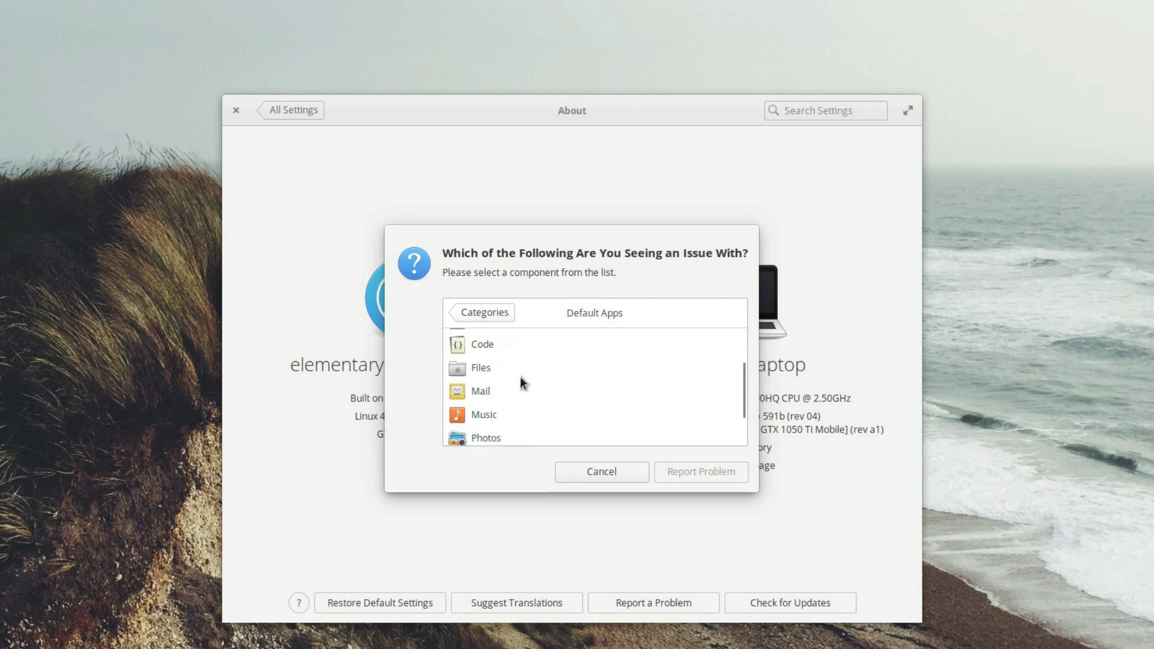
pyautogui.click(502, 368)
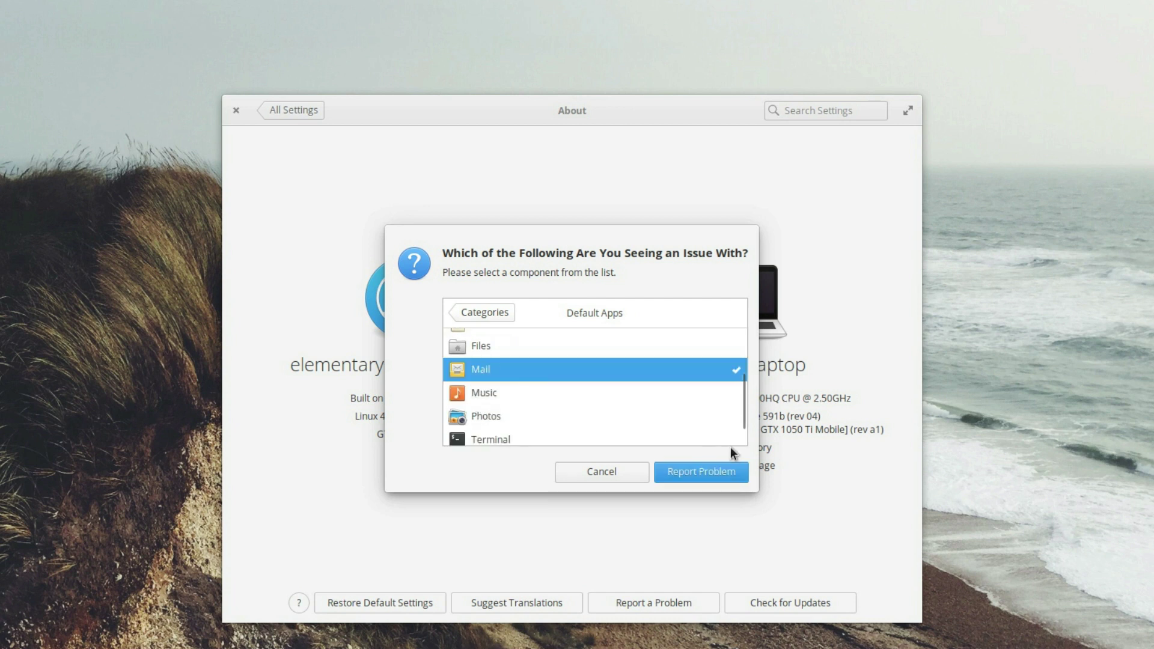
pyautogui.click(696, 472)
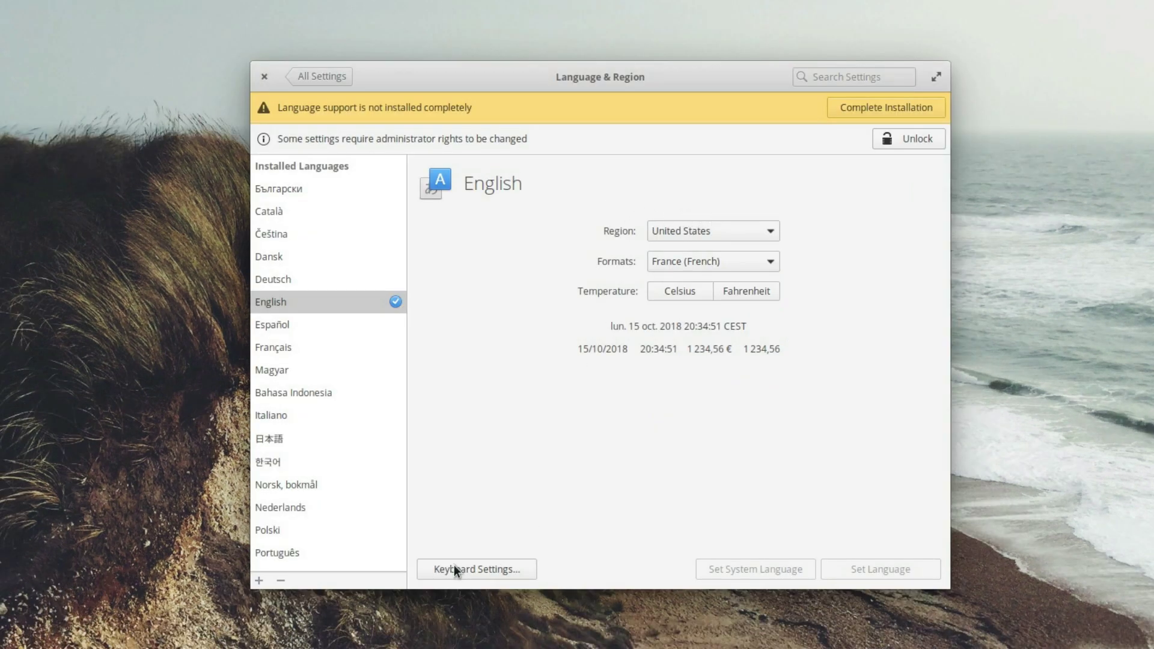
# Step: Open Keyboard settings from Language & Region and select the French (AZERTY) layout
pyautogui.click(471, 570)
pyautogui.click(494, 565)
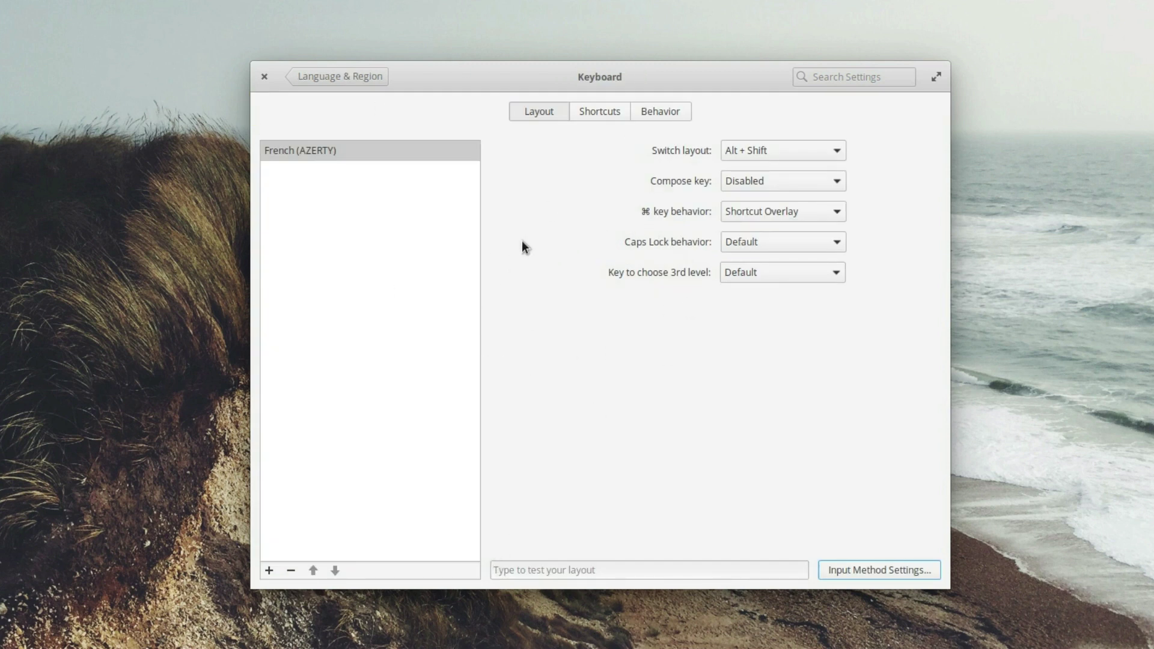
pyautogui.click(458, 230)
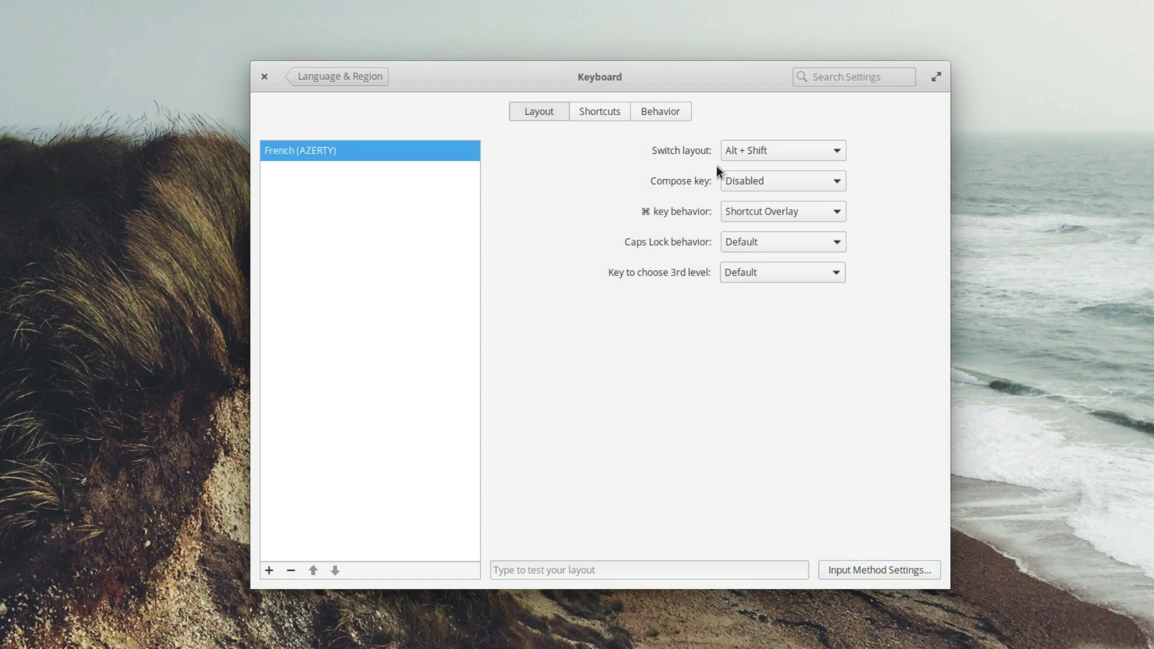
# Step: Browse the ⌘ key and compose key choices, then preview the English (Nigeria) layout
pyautogui.click(738, 178)
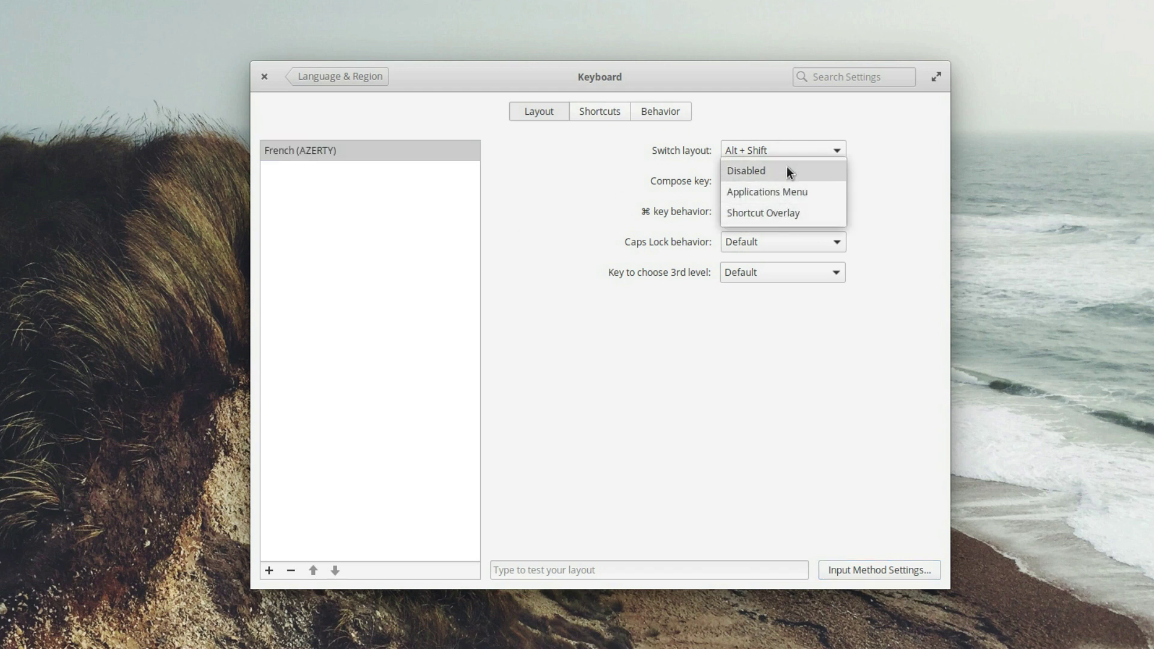
pyautogui.click(861, 228)
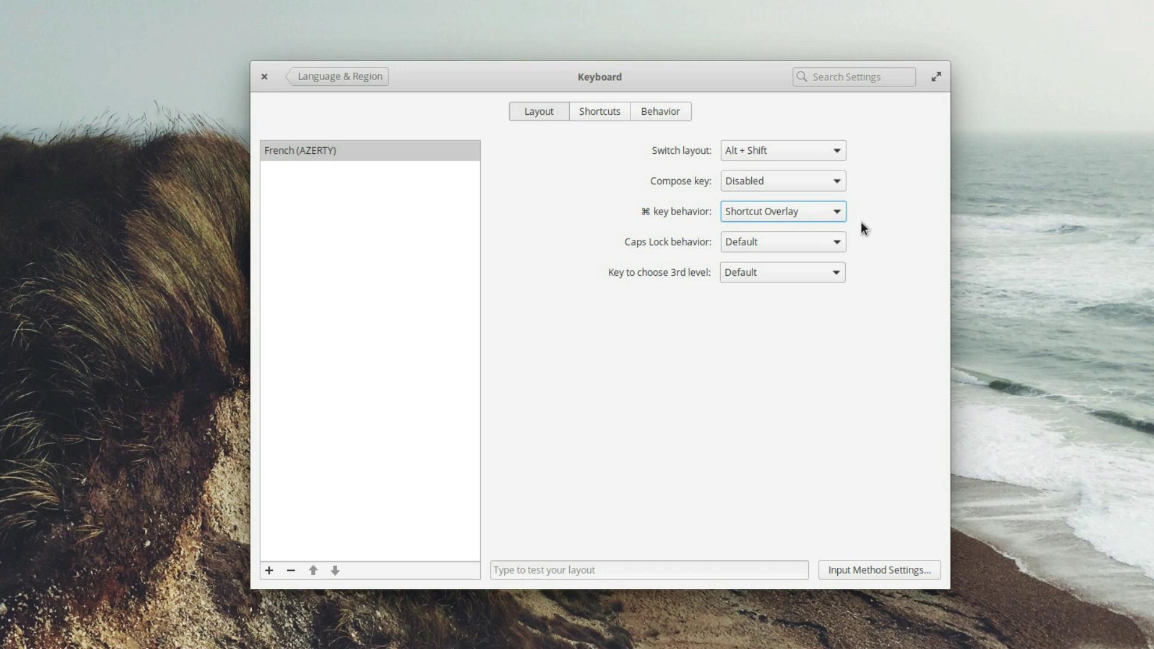
pyautogui.click(799, 180)
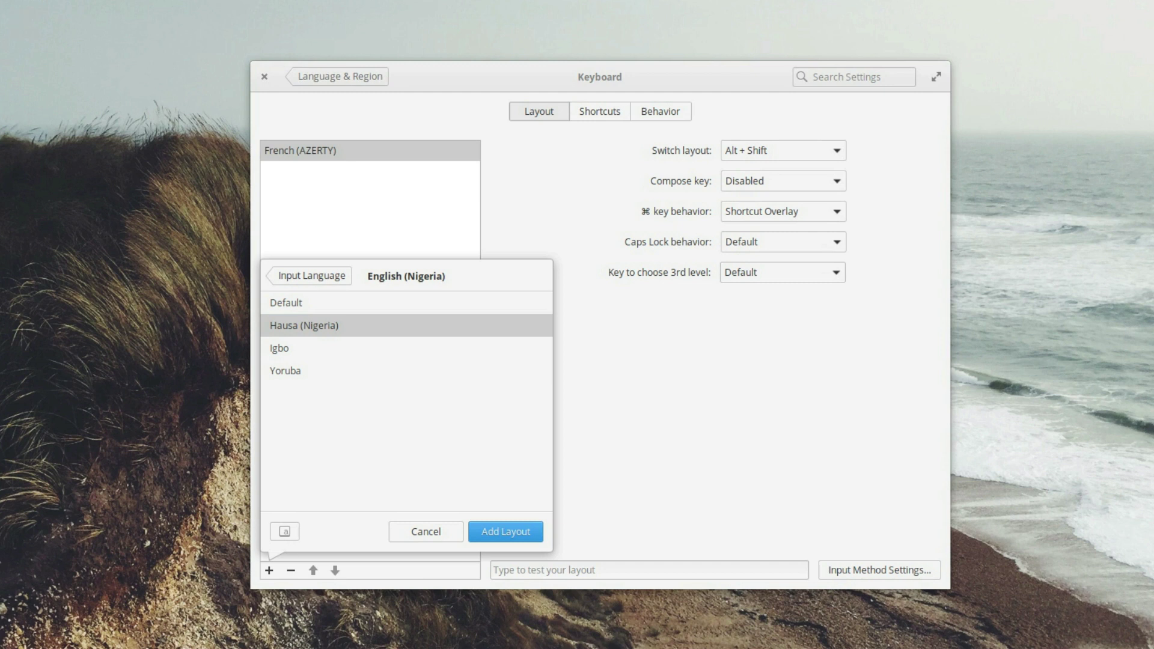
pyautogui.click(284, 532)
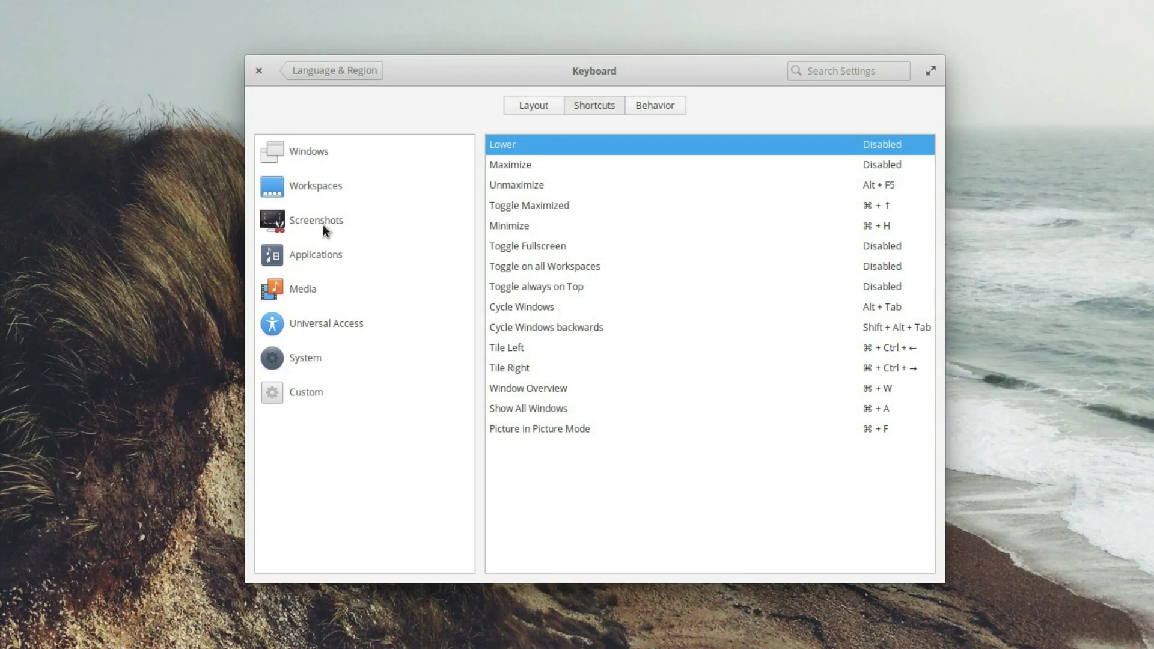
# Step: View window and workspace shortcuts, then check mouse pointer acceleration options with middle-click paste kept on
pyautogui.click(293, 154)
pyautogui.click(330, 186)
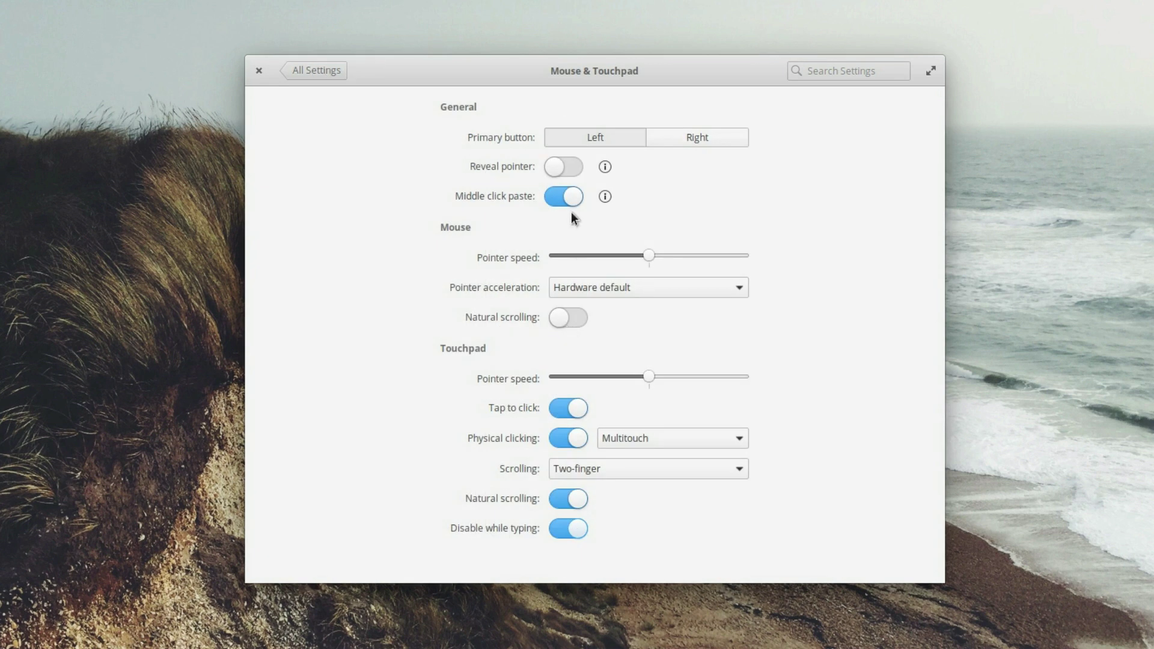
pyautogui.click(573, 192)
pyautogui.click(572, 196)
pyautogui.moveTo(604, 197)
pyautogui.click(686, 281)
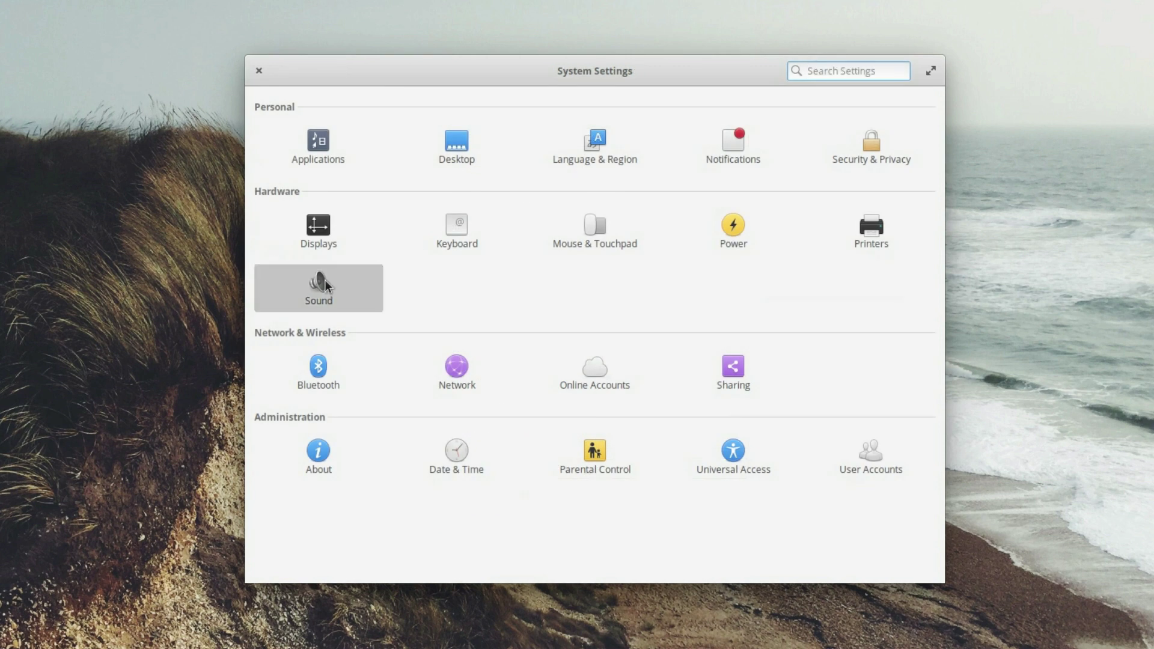
# Step: Compare Sound Output and Input settings and toggle Event Sounds off then back on
pyautogui.click(324, 280)
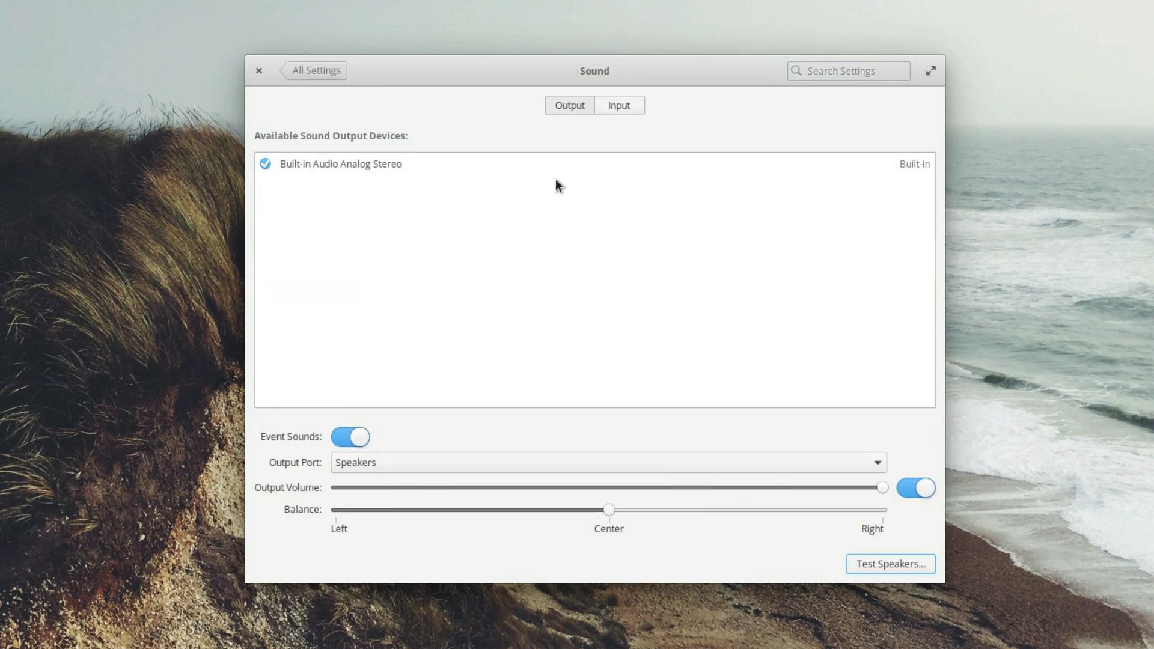
pyautogui.click(623, 105)
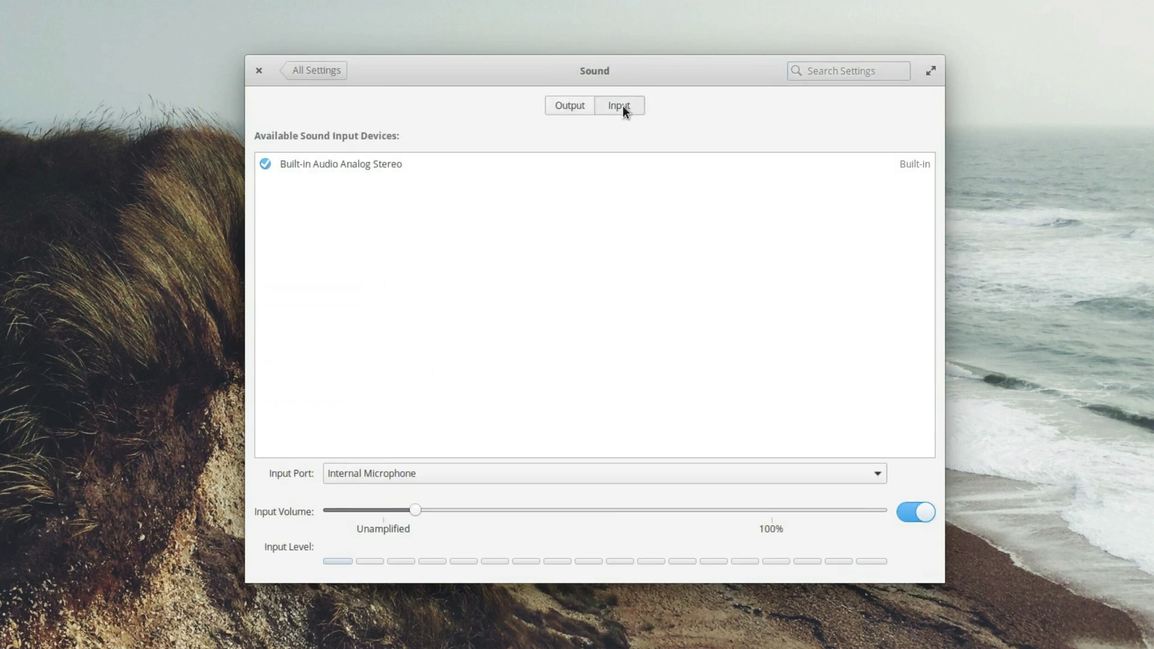
pyautogui.click(575, 108)
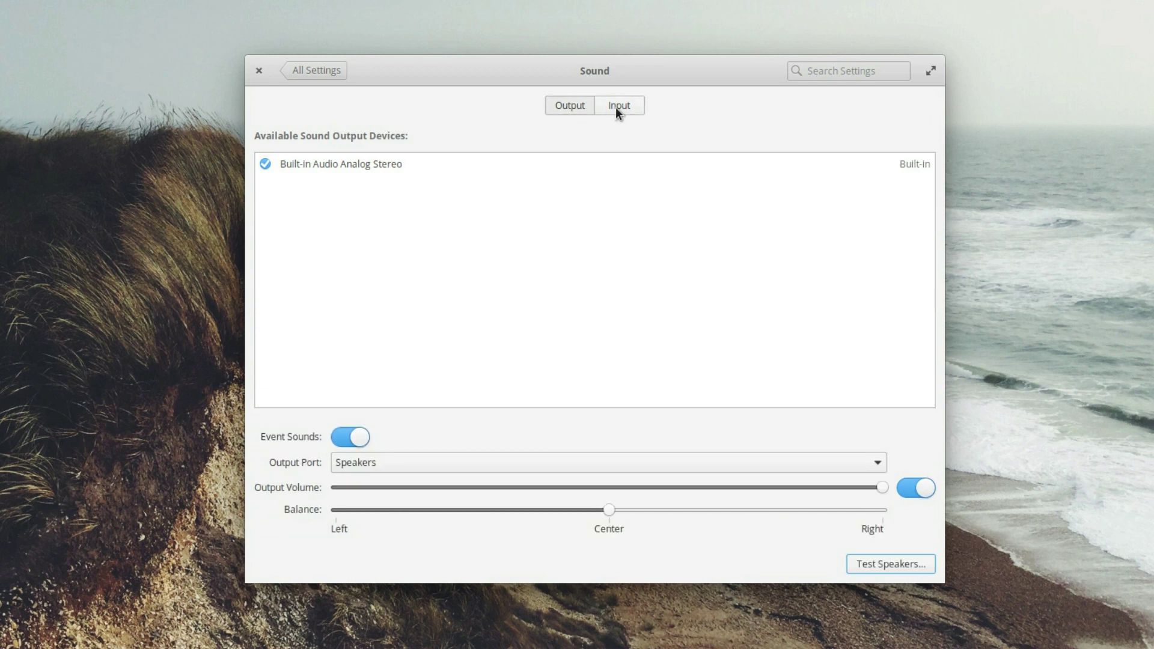
pyautogui.click(616, 107)
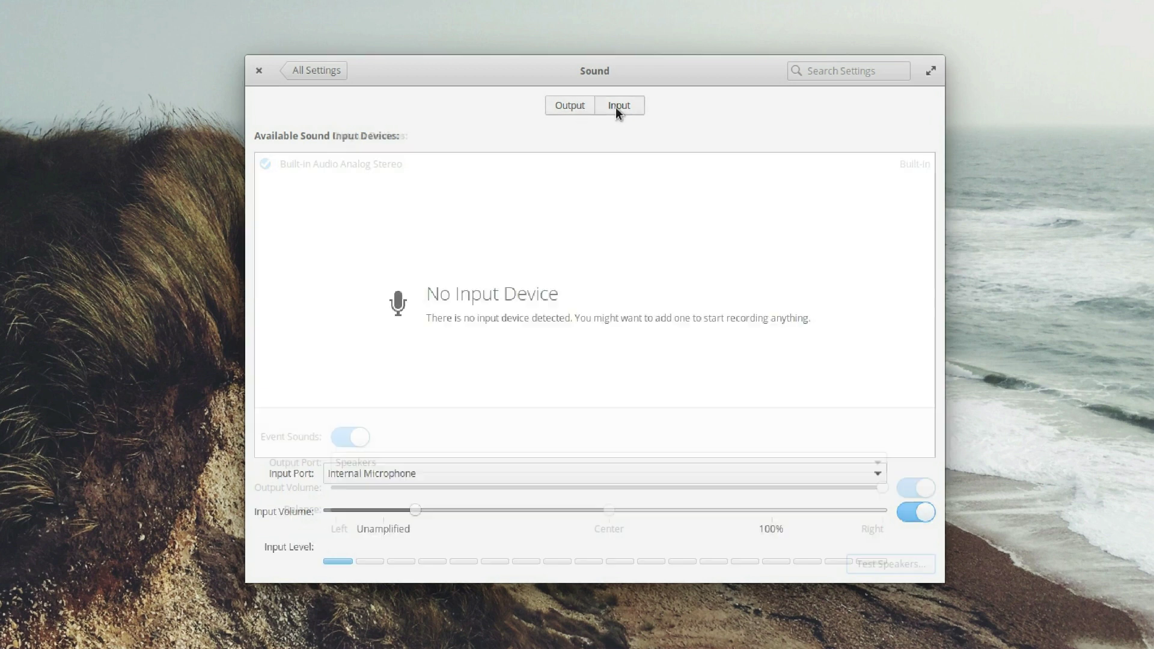
pyautogui.click(569, 105)
pyautogui.click(360, 439)
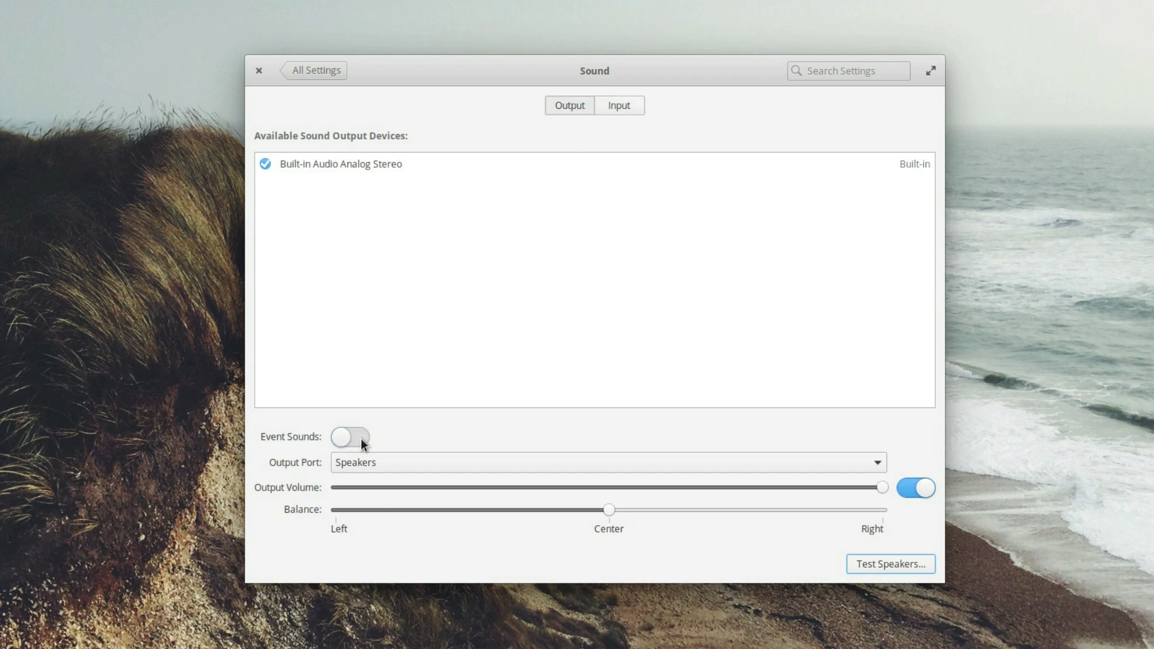
pyautogui.click(350, 442)
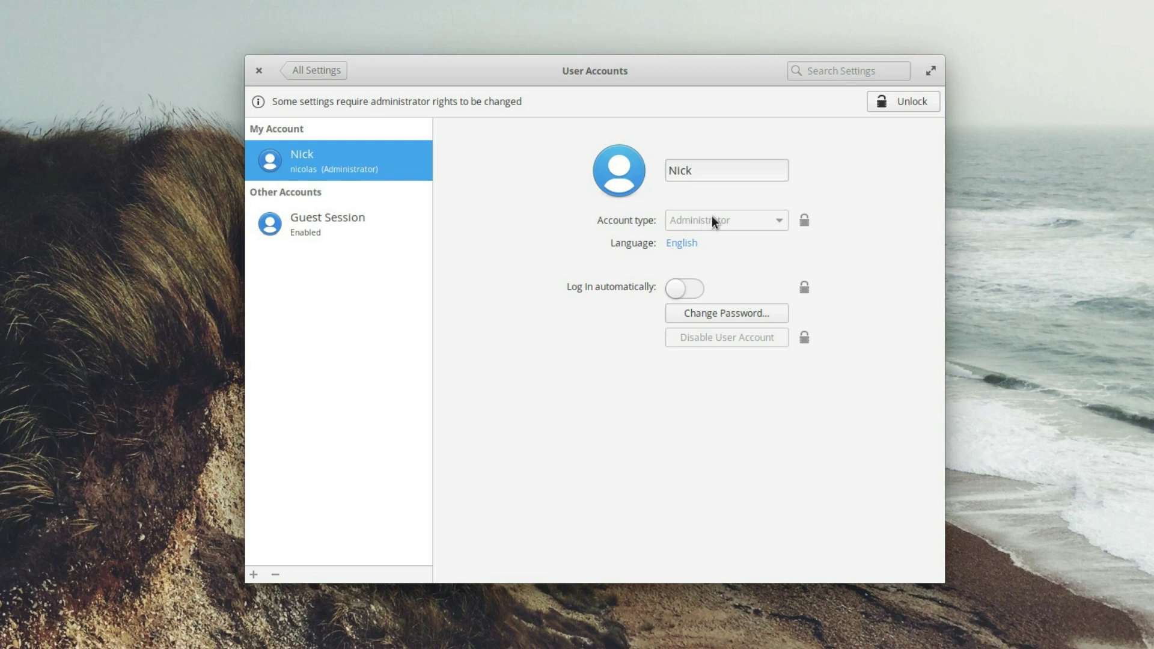
# Step: Begin a new user in Create User, entering a short password and a confirmation
pyautogui.click(714, 309)
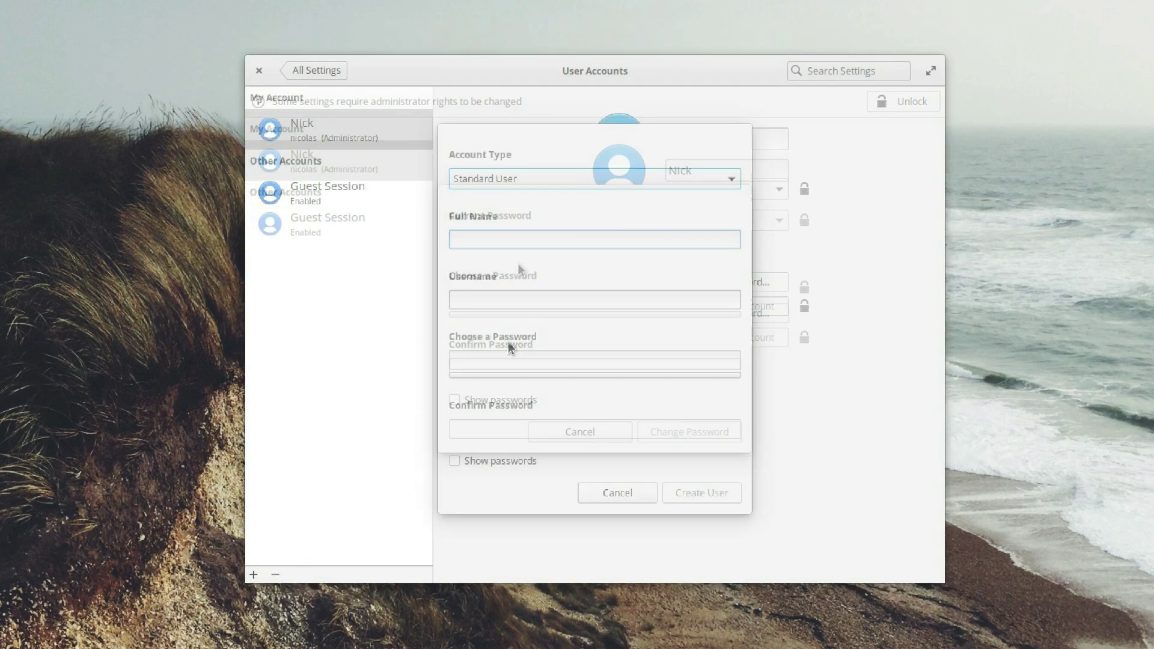
pyautogui.write('12')
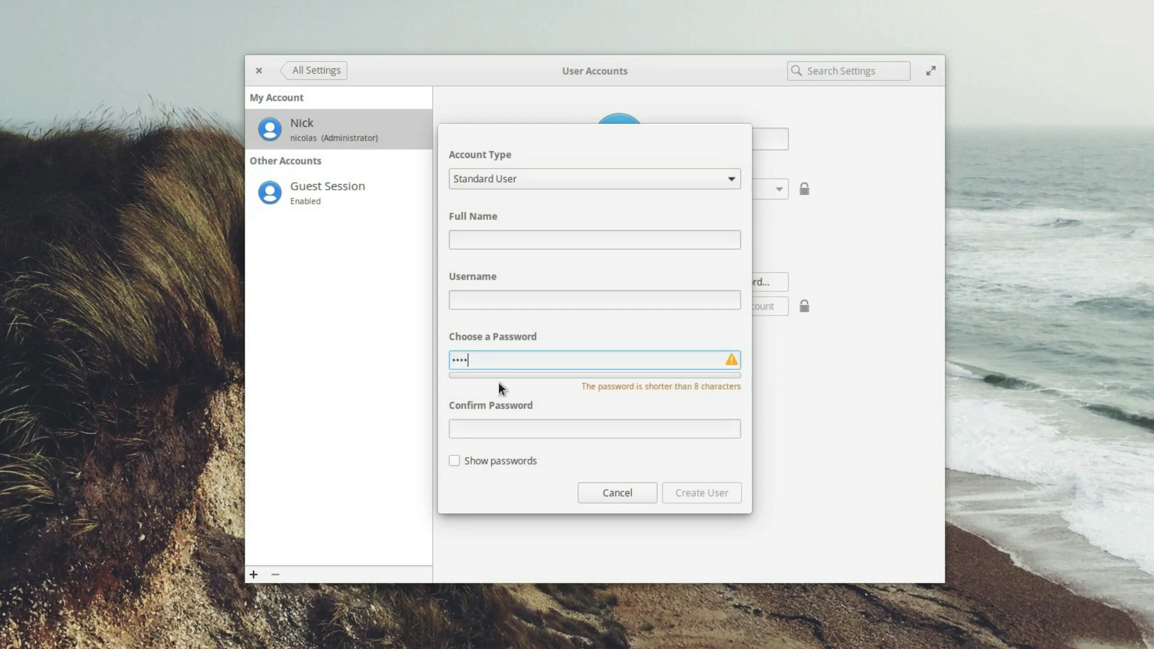
pyautogui.click(512, 430)
pyautogui.write('123')
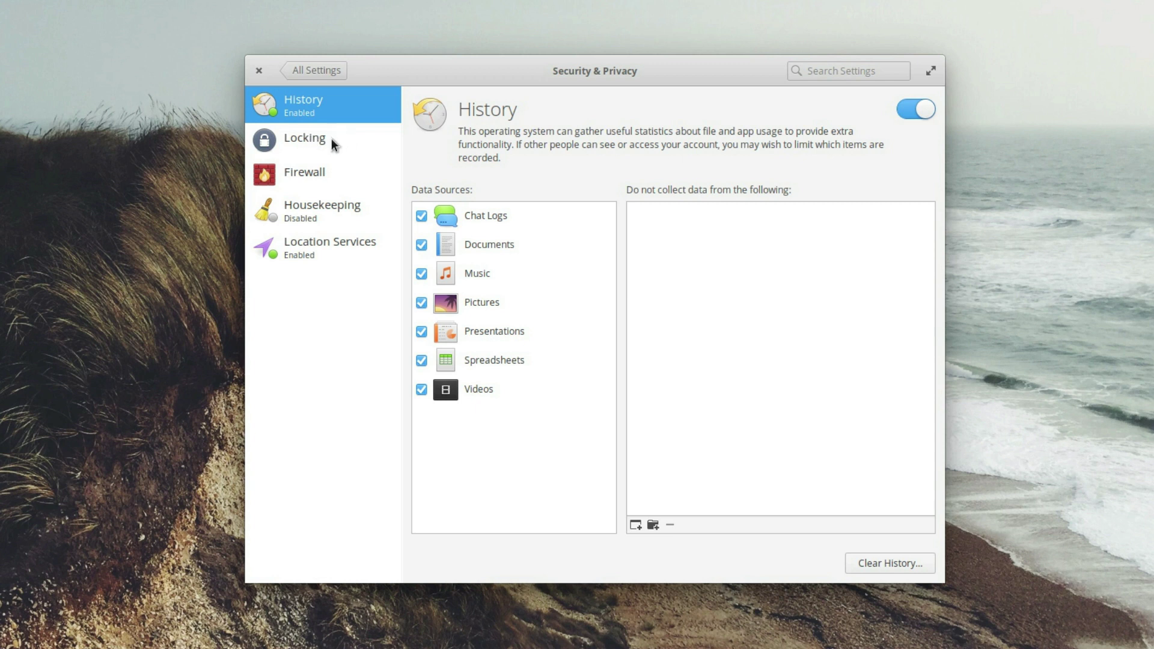
# Step: Auto-delete old temporary and trashed files after 20 days, and allow Nimbus location access
pyautogui.click(316, 212)
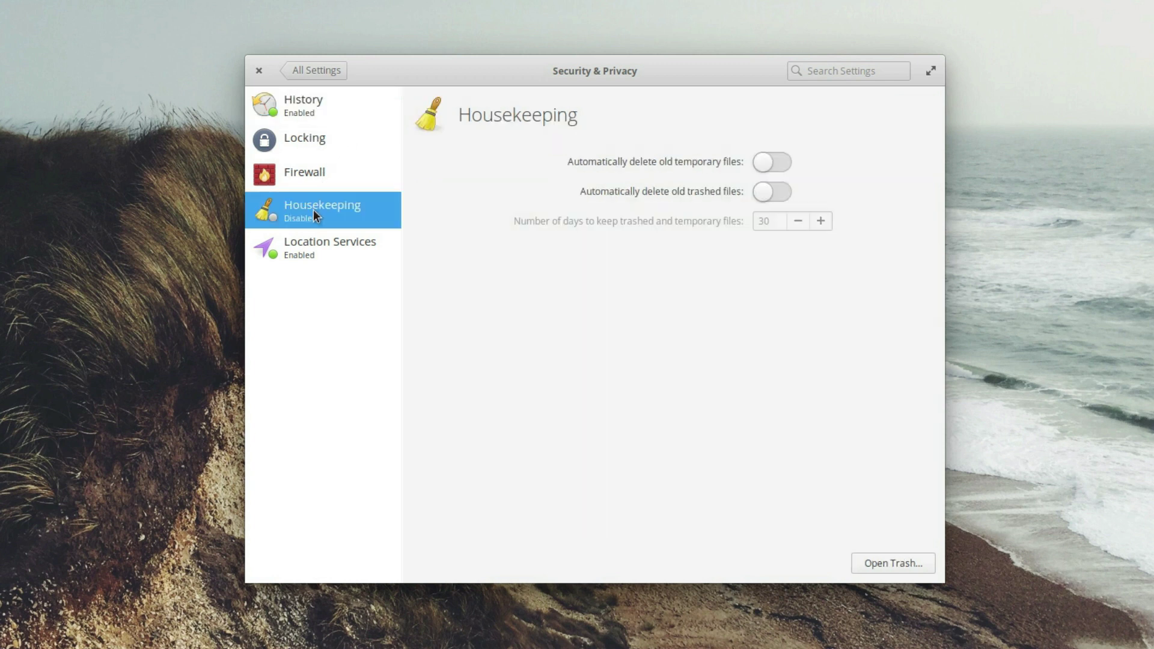
pyautogui.click(773, 166)
pyautogui.click(765, 195)
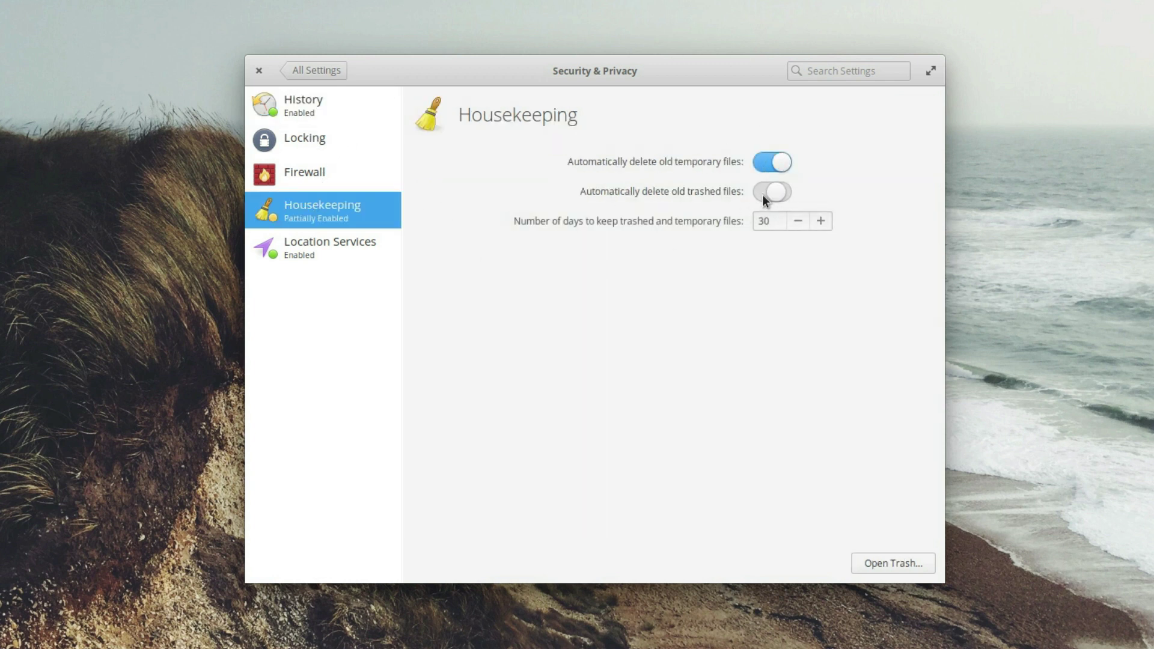
pyautogui.moveTo(777, 220); pyautogui.dragTo(745, 223)
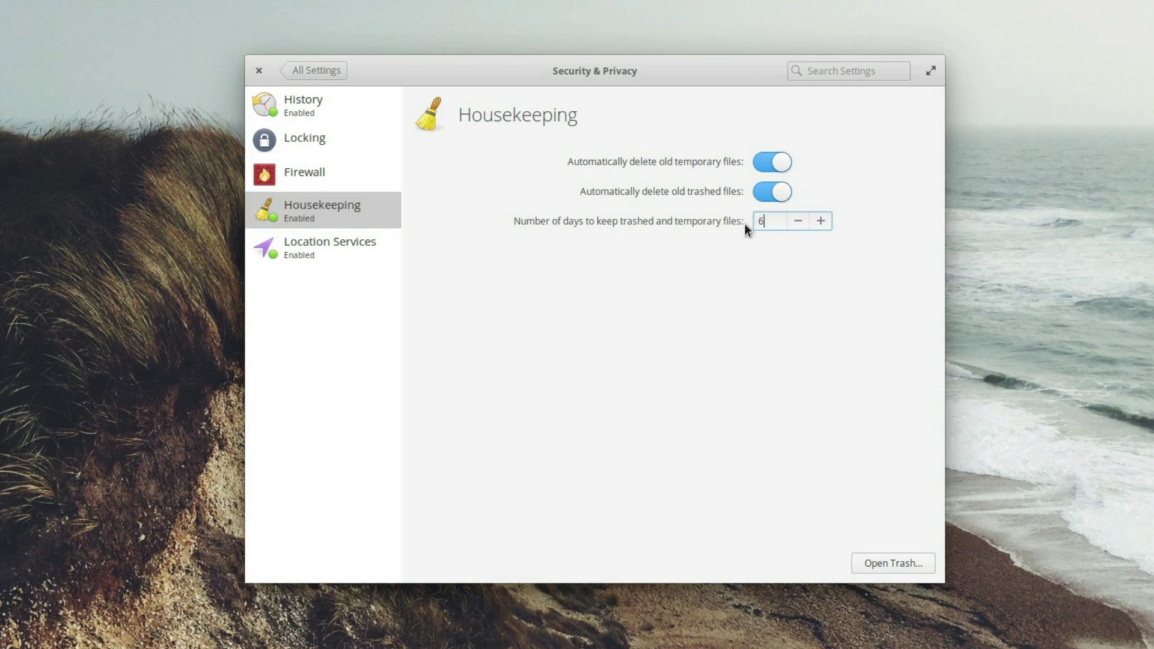
pyautogui.write('60')
pyautogui.press('BackSpace')
pyautogui.press('BackSpace')
pyautogui.write('20')
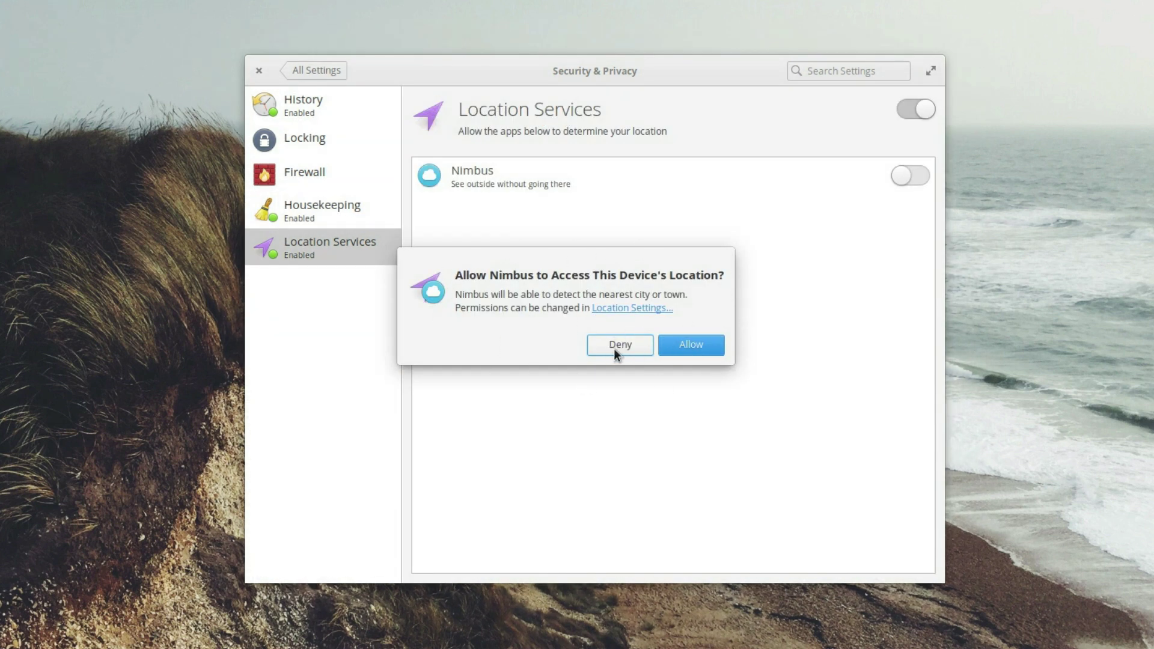
pyautogui.click(687, 350)
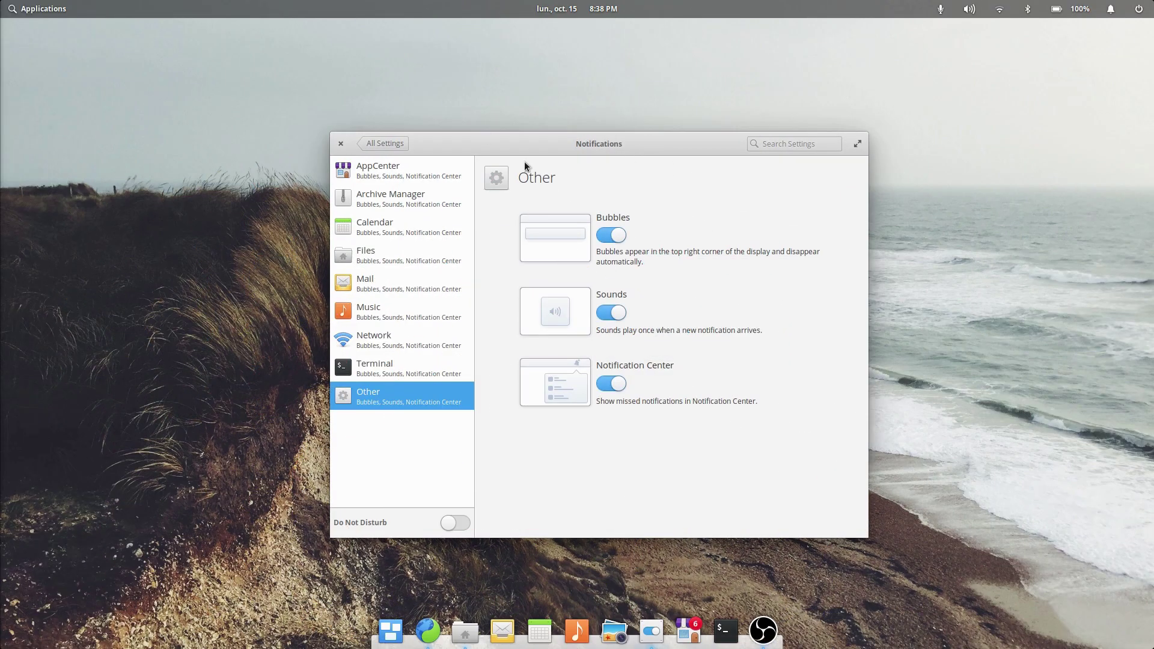
# Step: Set the fern photo as the desktop wallpaper
pyautogui.click(397, 144)
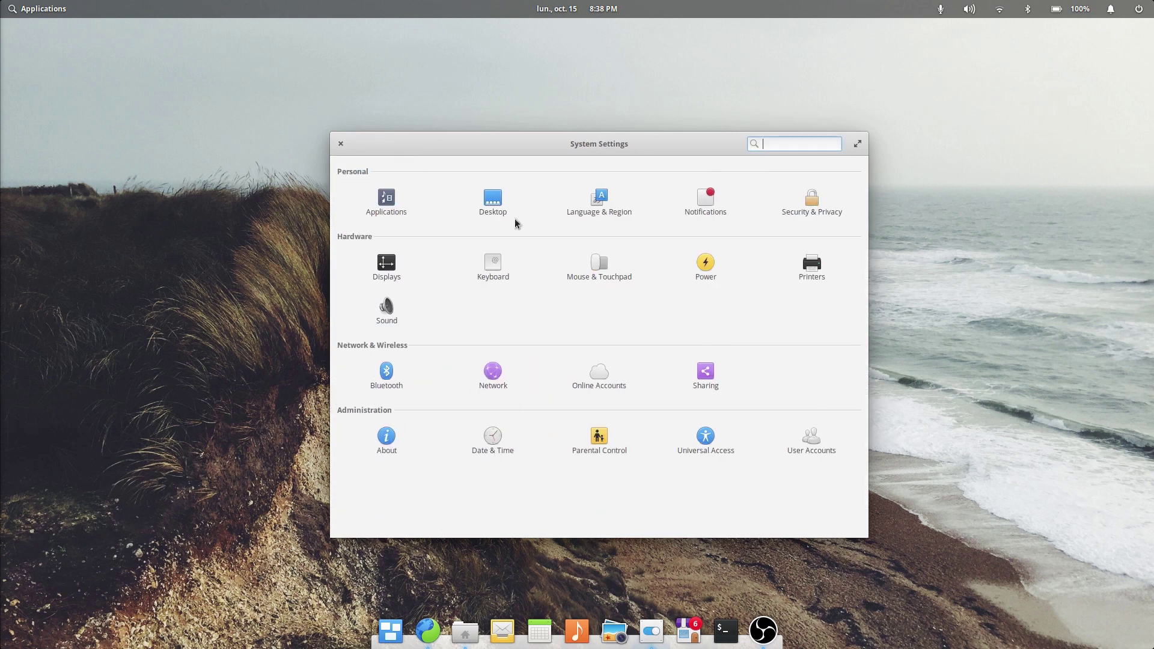
pyautogui.click(492, 200)
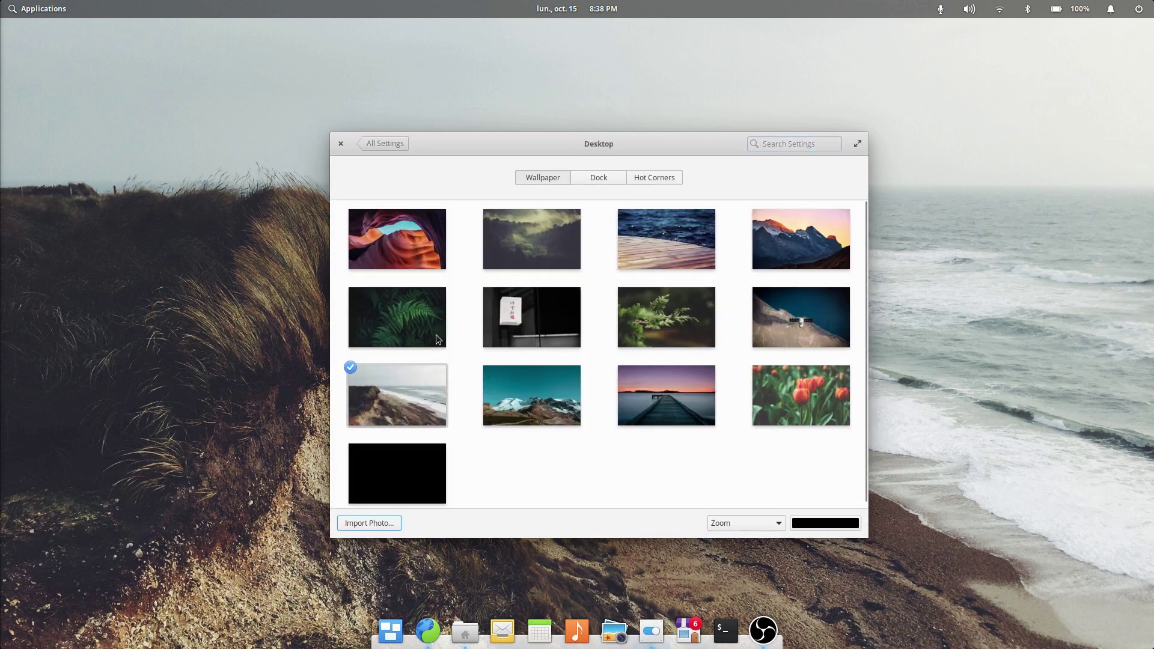
pyautogui.click(407, 326)
# Step: Toggle notification bubbles for Other apps off and on, then load youtube.com
pyautogui.click(404, 145)
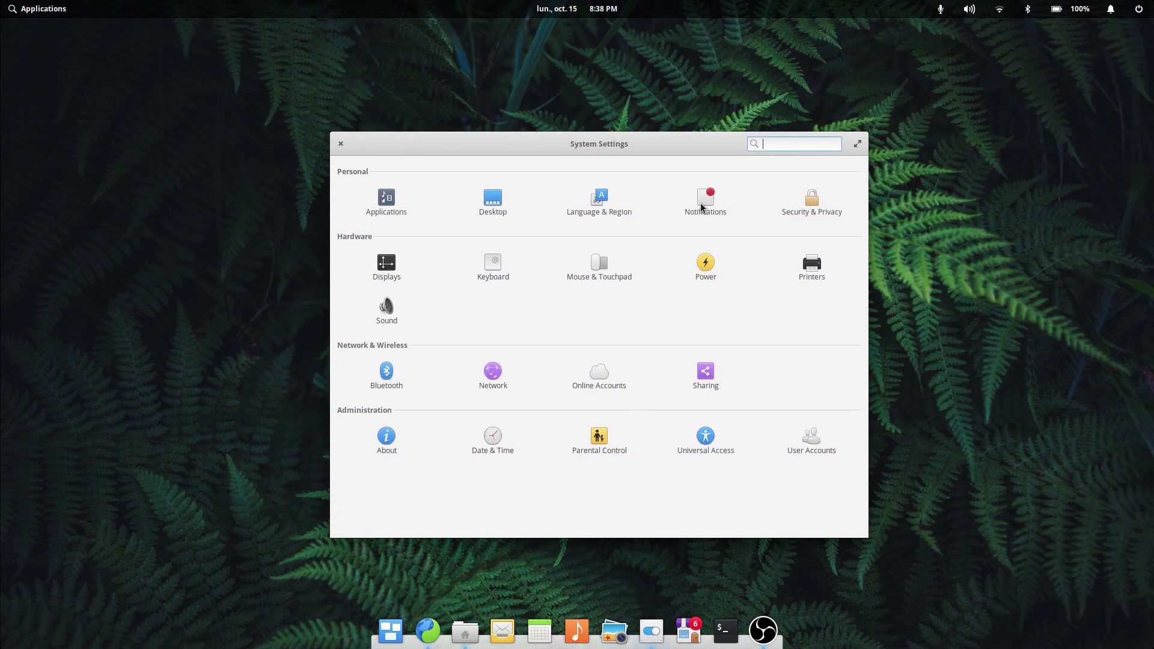
pyautogui.click(702, 207)
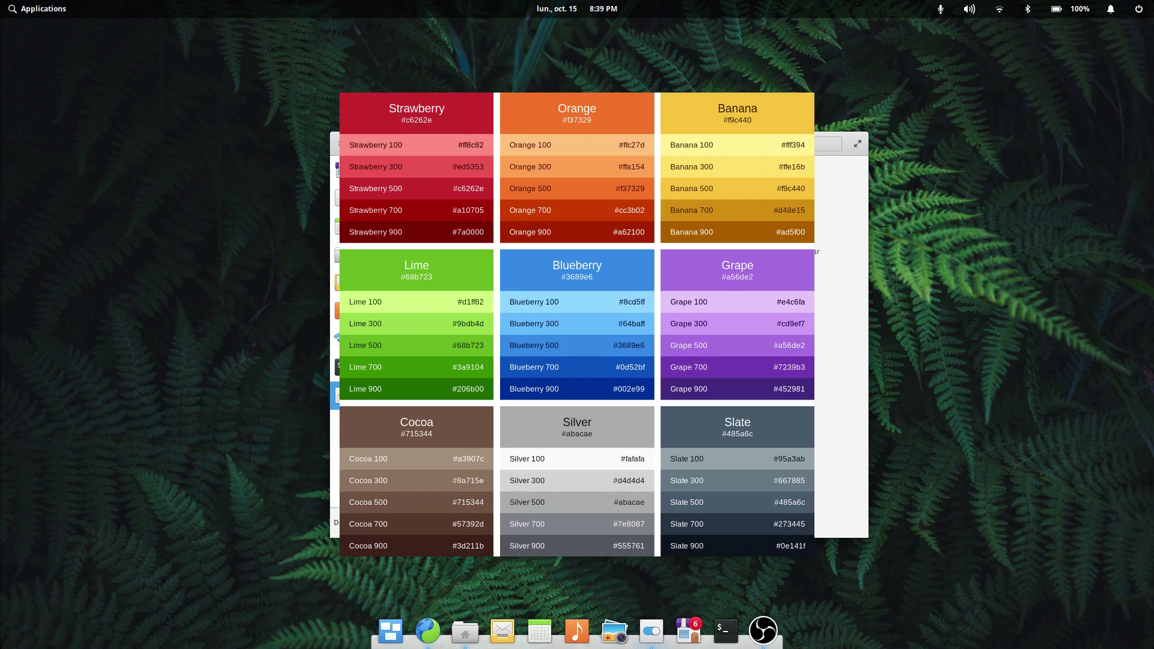
pyautogui.click(608, 313)
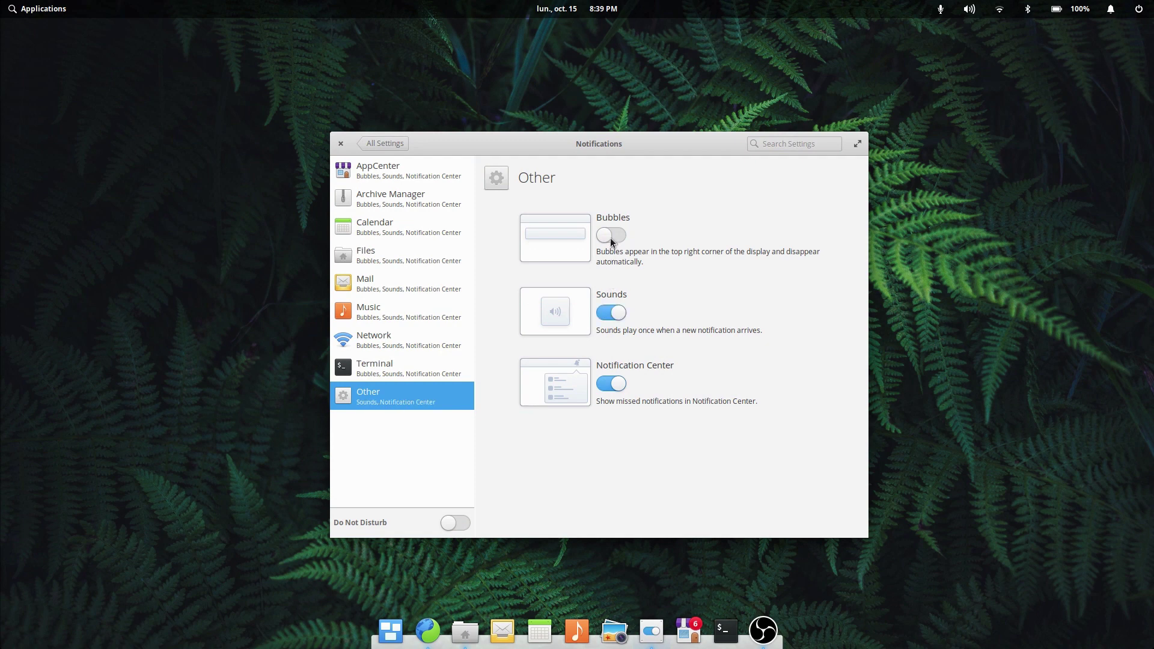
pyautogui.click(611, 235)
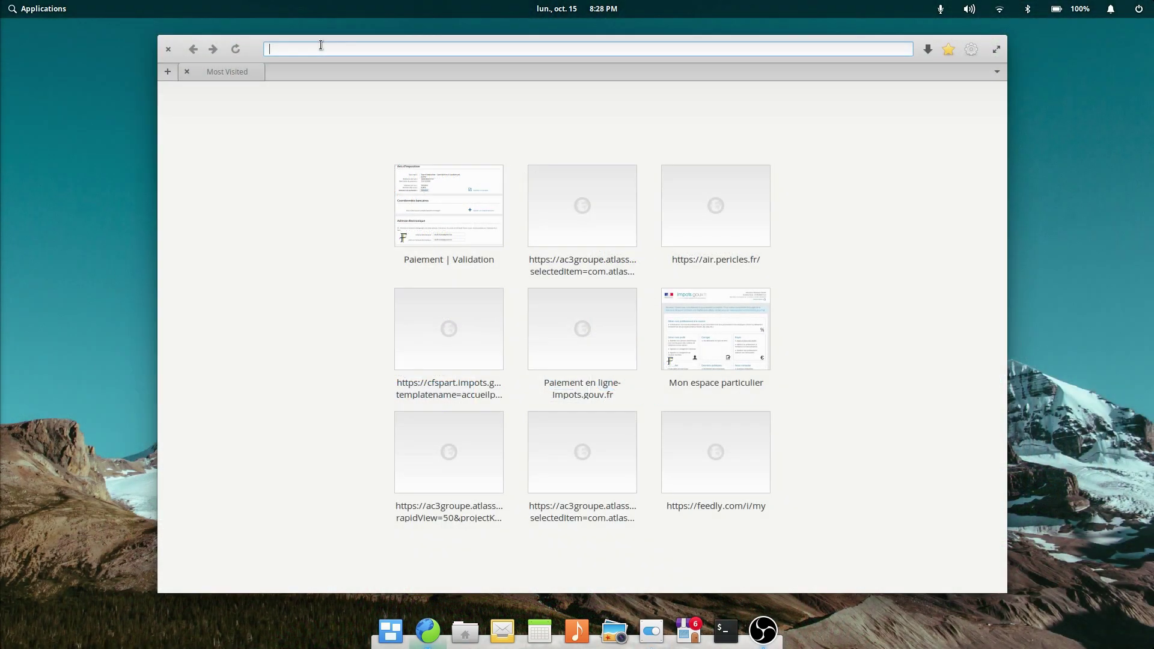
pyautogui.write('youtube')
pyautogui.click(346, 59)
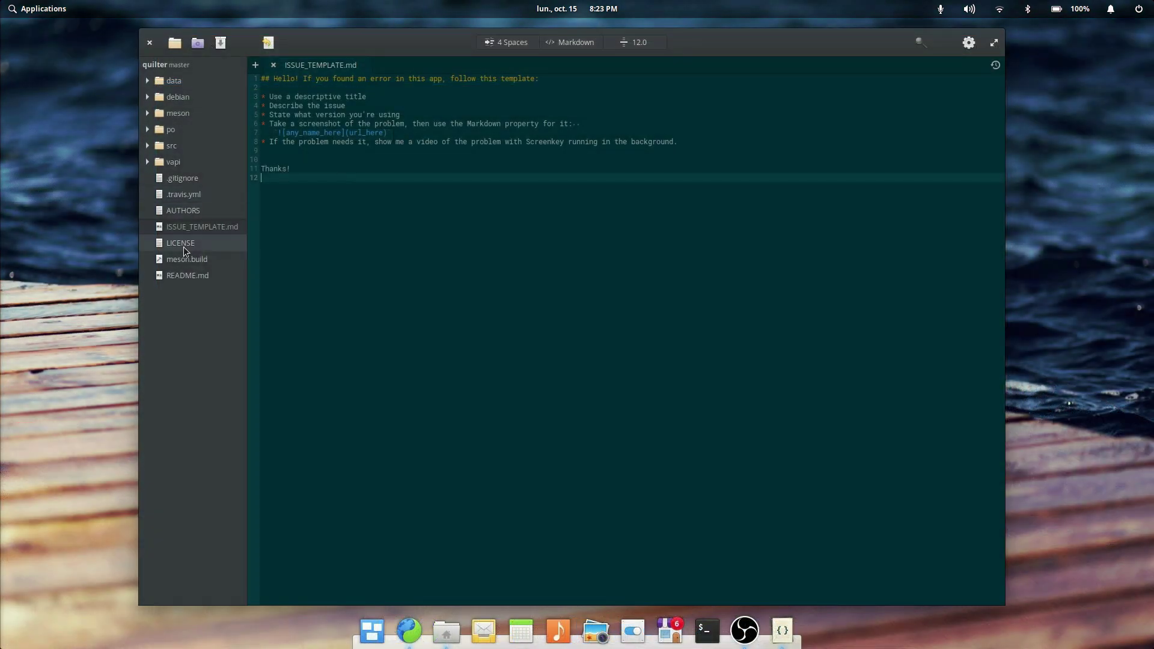
# Step: Open meson.build in a new tab and place the cursor at the end of line 17
pyautogui.click(183, 259)
pyautogui.click(479, 223)
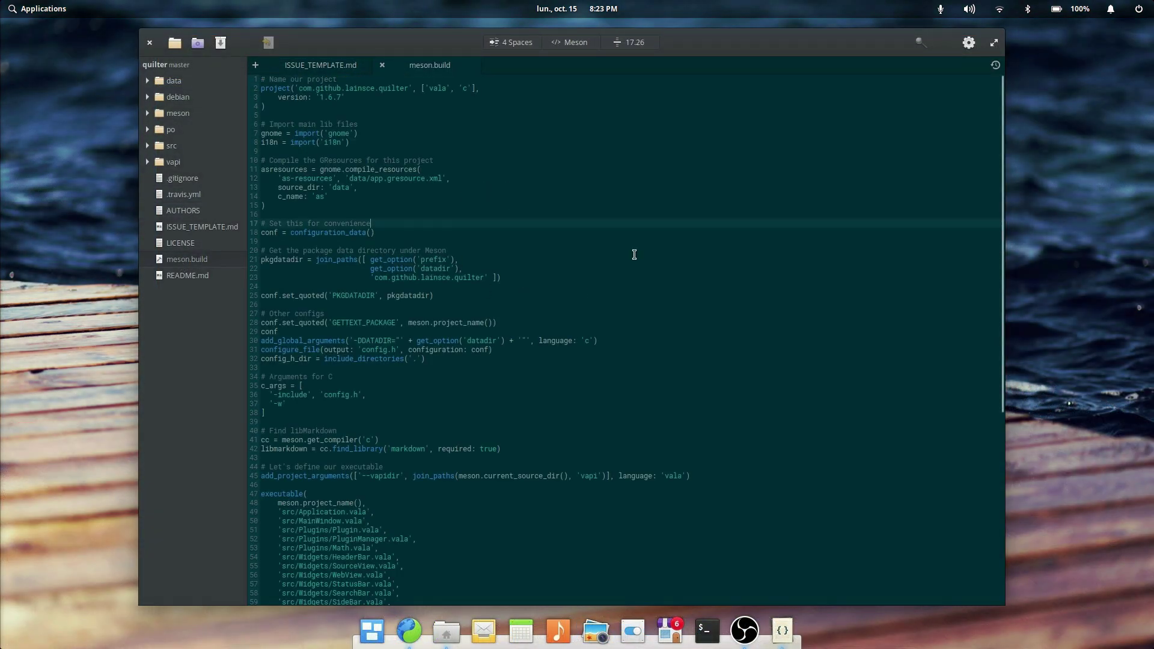